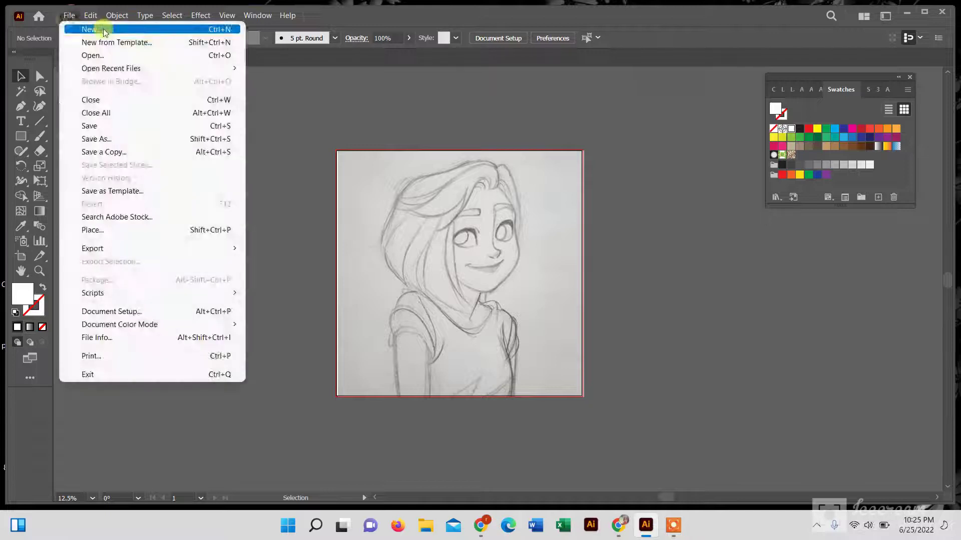
- Set new paths to no fill with a red stroke for tracing the sketch
click(137, 29)
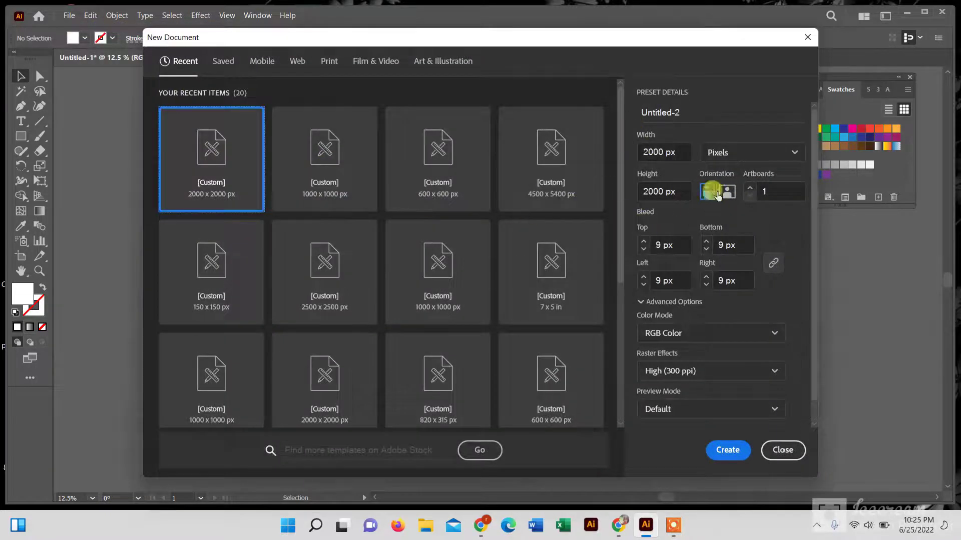
click(781, 452)
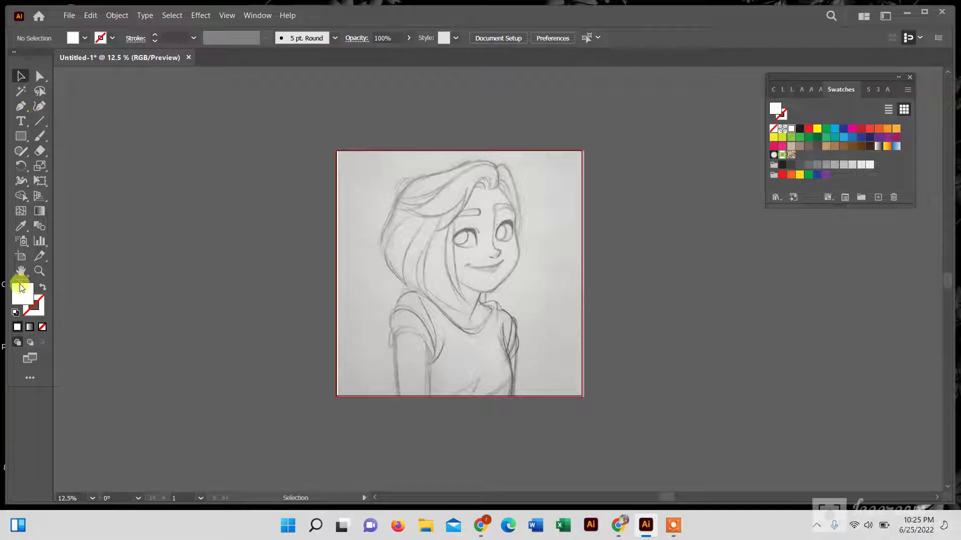
click(43, 288)
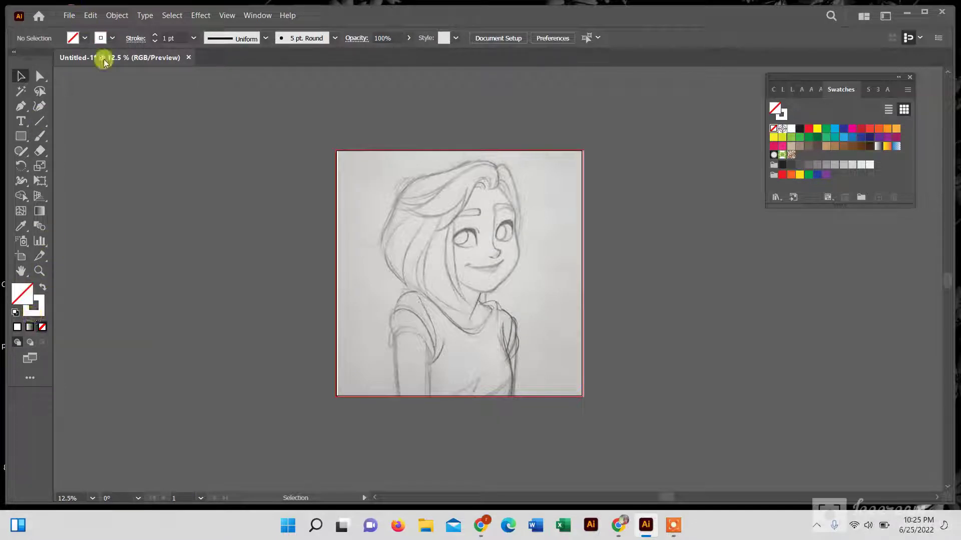
click(111, 39)
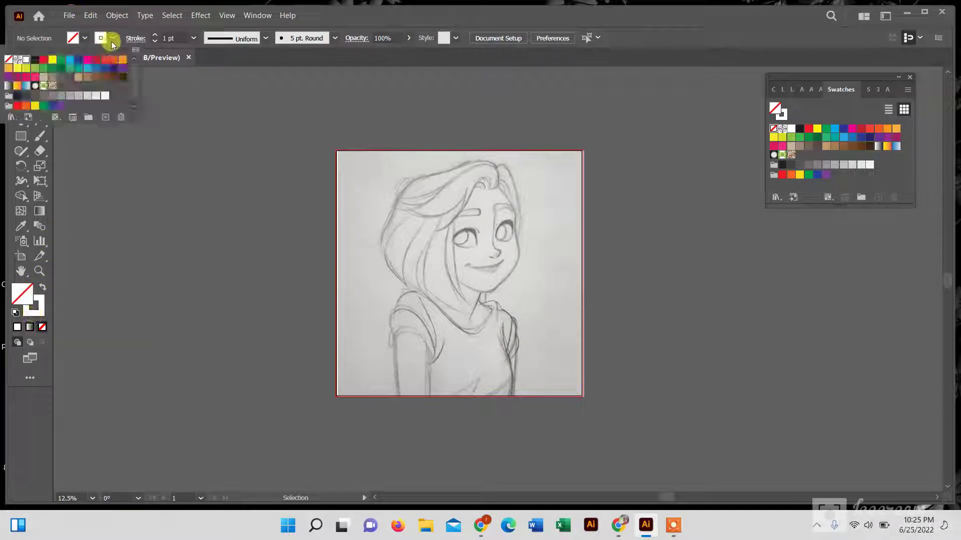
click(34, 60)
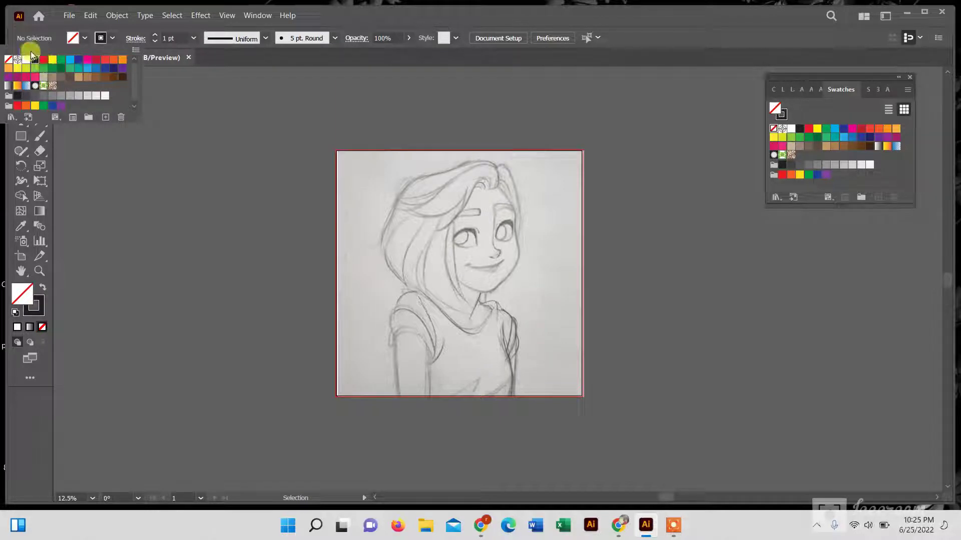
click(43, 60)
click(78, 169)
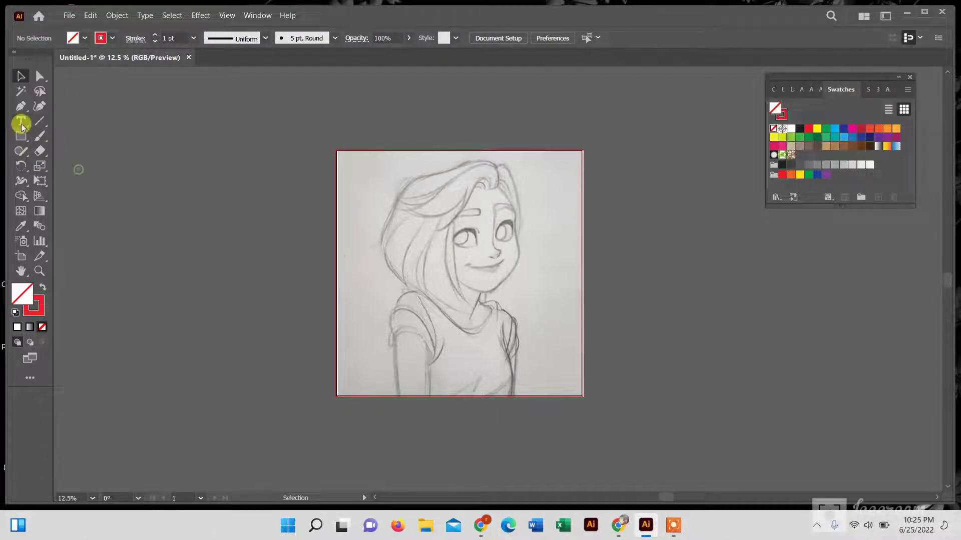
click(21, 106)
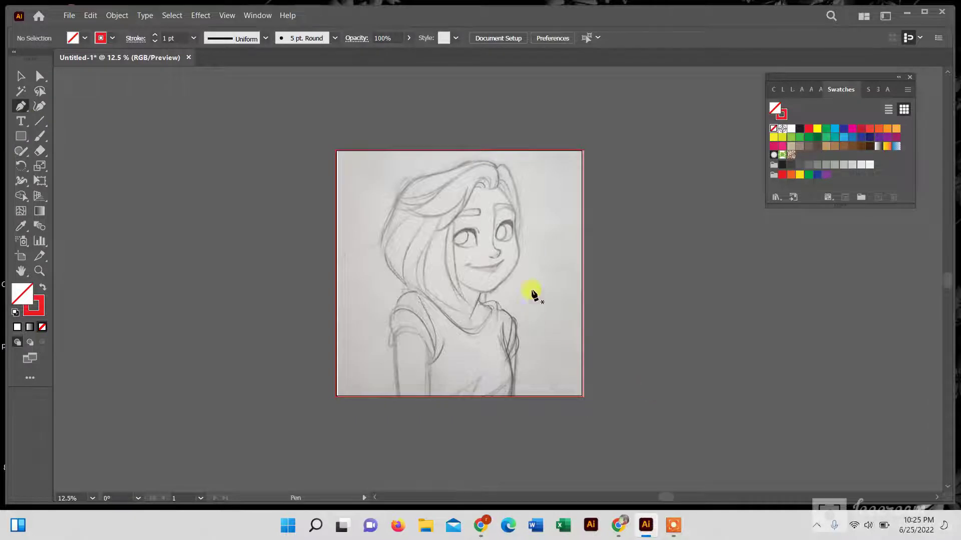
- Zoom in and trace the hair curl and the top of the head with curved anchors
scroll(532, 295, up, 3)
scroll(425, 199, up, 1)
scroll(420, 172, up, 1)
scroll(427, 187, up, 1)
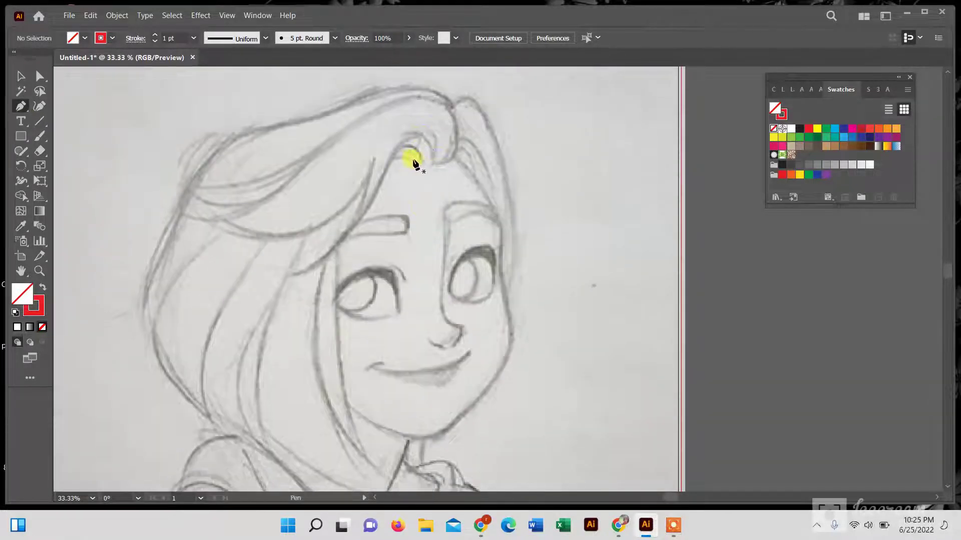
click(431, 163)
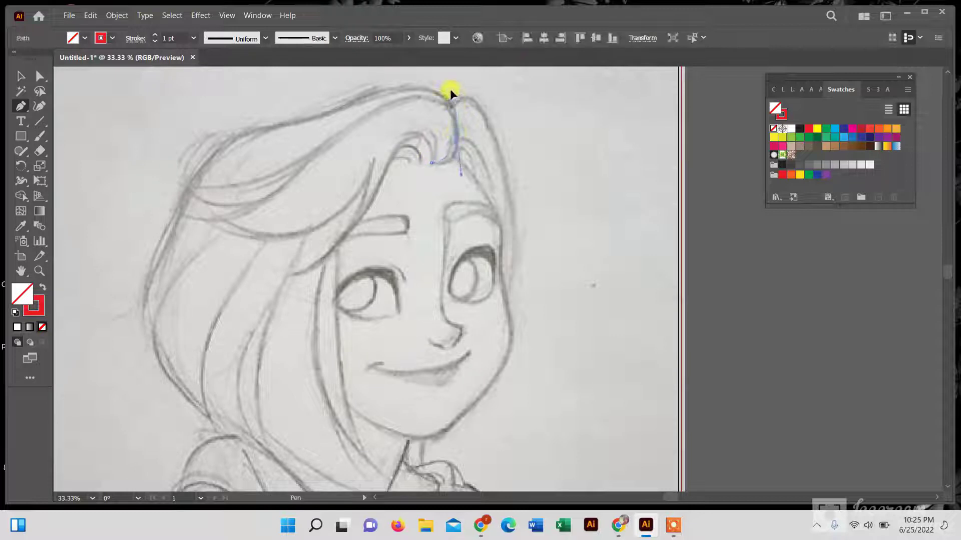
drag(450, 94, 451, 90)
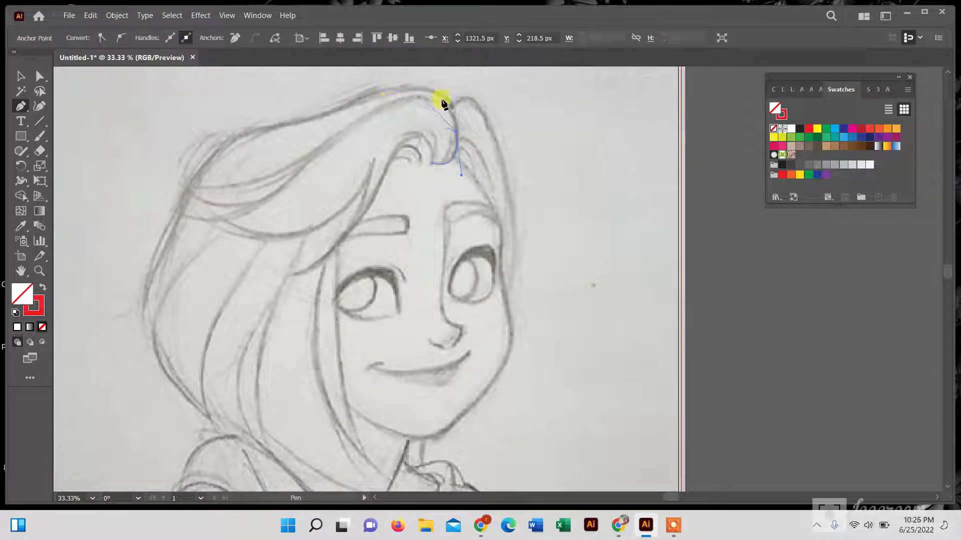
mouse_move(443, 104)
mouse_down()
mouse_move(449, 111)
mouse_move(431, 98)
mouse_up()
click(414, 90)
drag(359, 89, 323, 89)
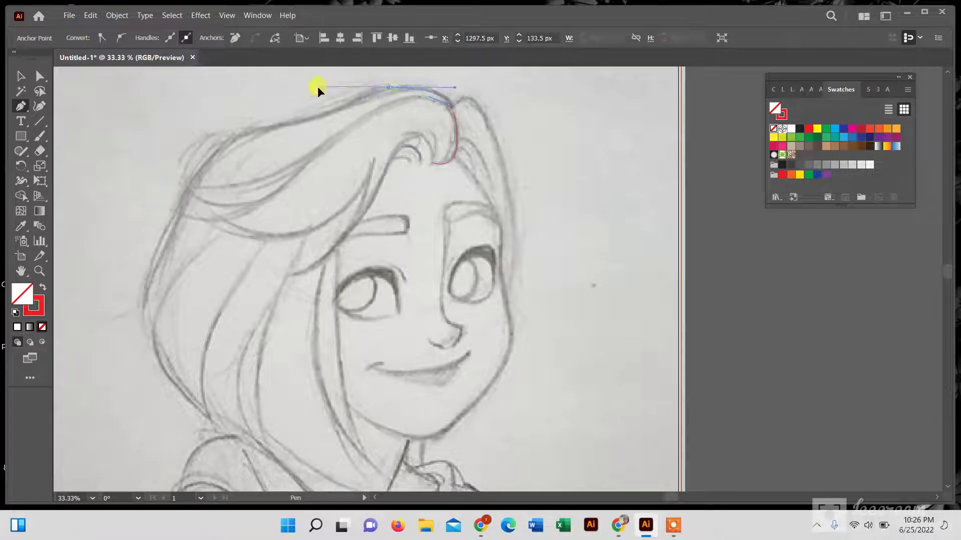
click(388, 88)
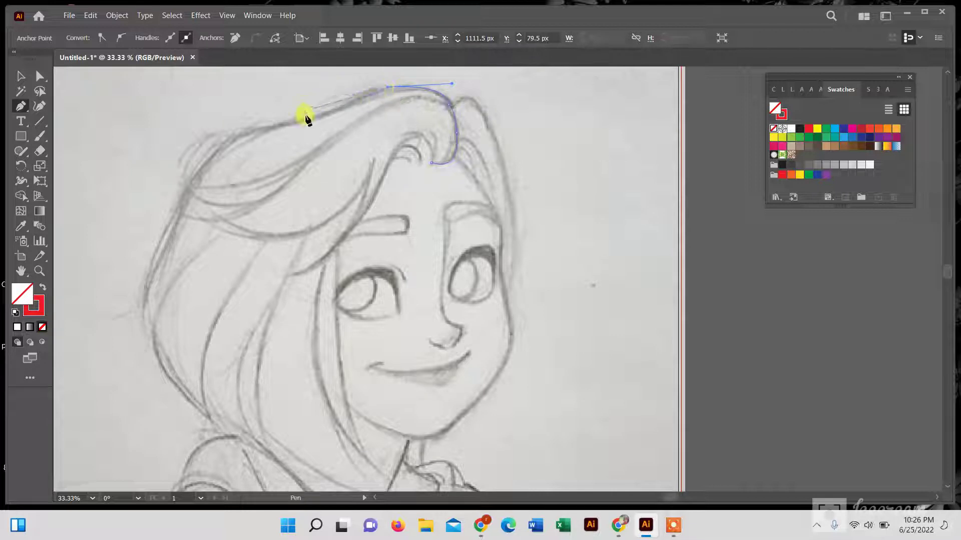
drag(253, 130, 200, 124)
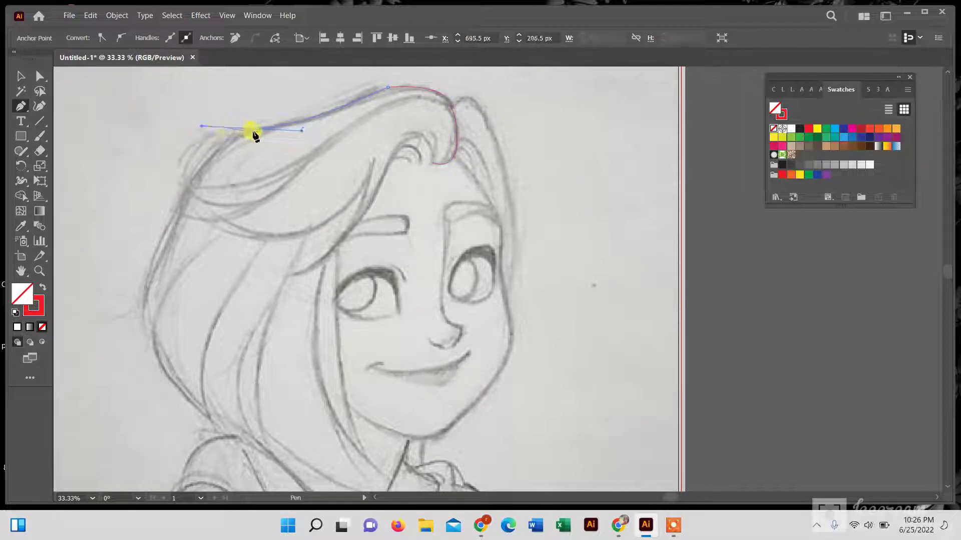
- Continue the hair path down the left side of the head
scroll(240, 140, down, 2)
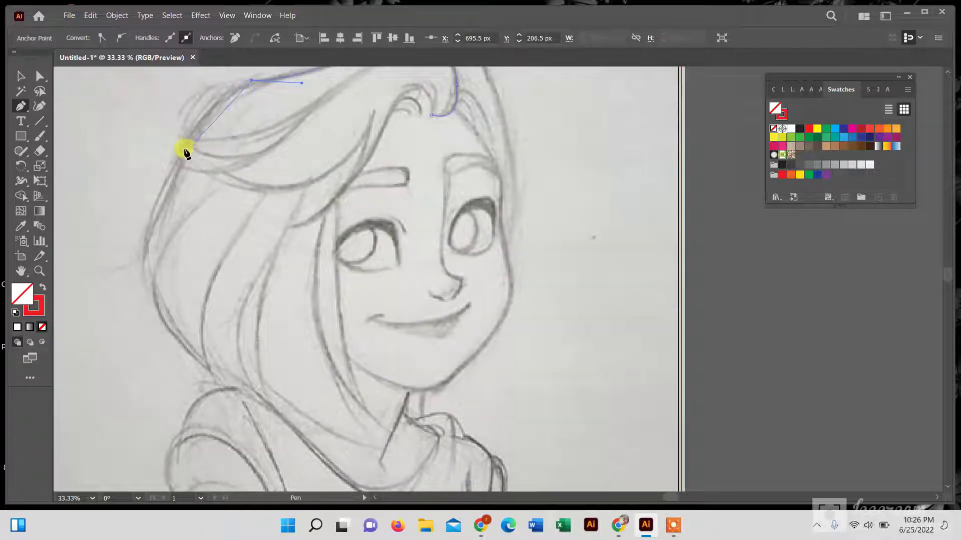
mouse_move(182, 150)
mouse_down()
mouse_move(176, 194)
mouse_move(163, 202)
mouse_up()
scroll(162, 202, up, 1)
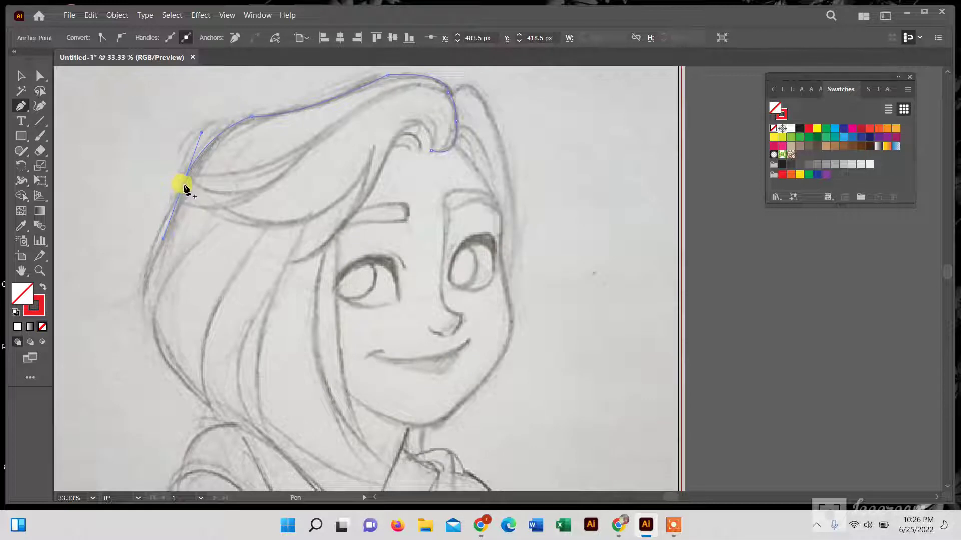
click(182, 186)
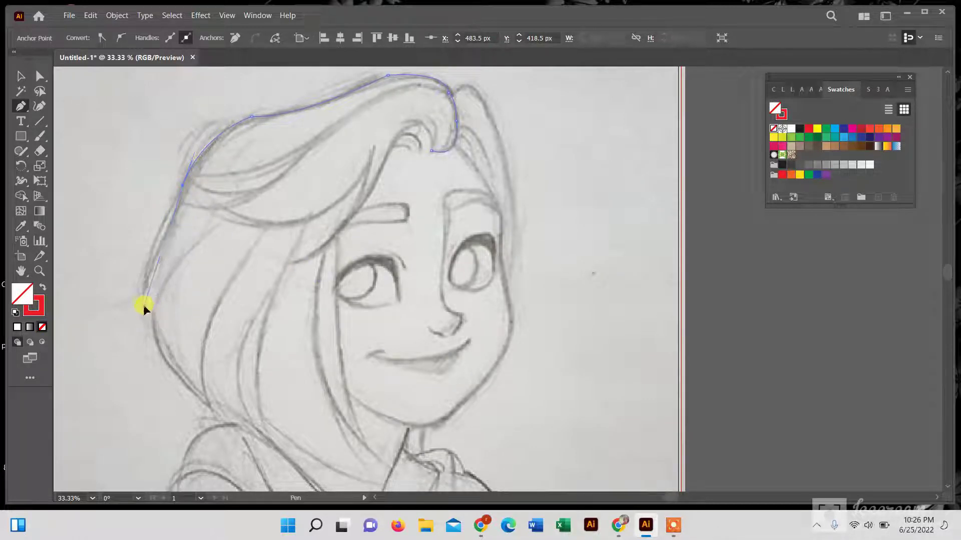
drag(143, 303, 157, 339)
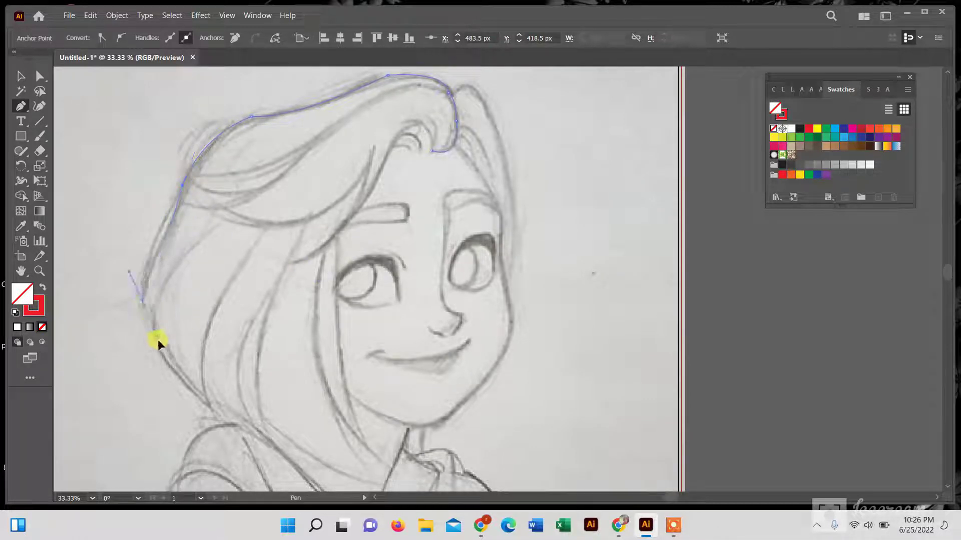
click(144, 304)
- Extend the hair outline down to the shoulder, past the hair end, and along the neckline
drag(149, 323, 203, 400)
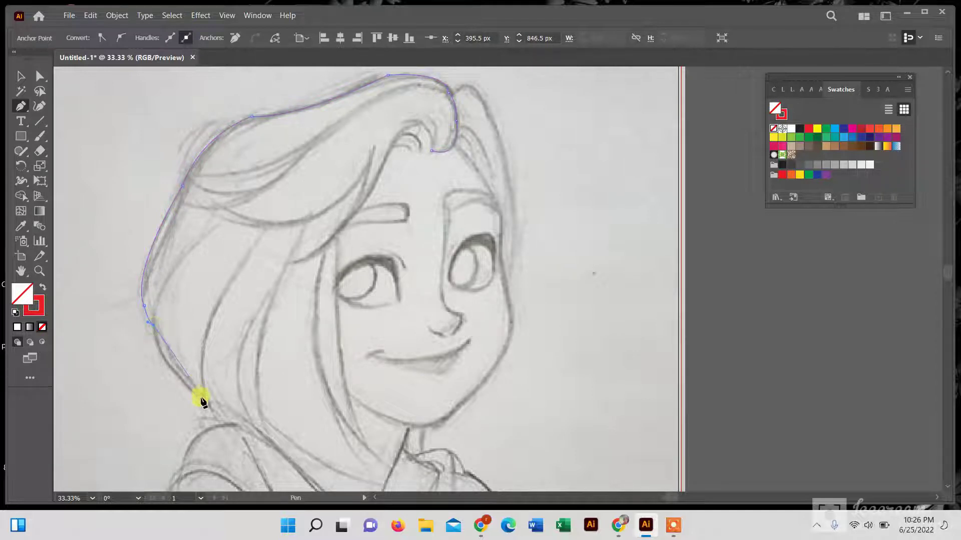
scroll(202, 400, down, 1)
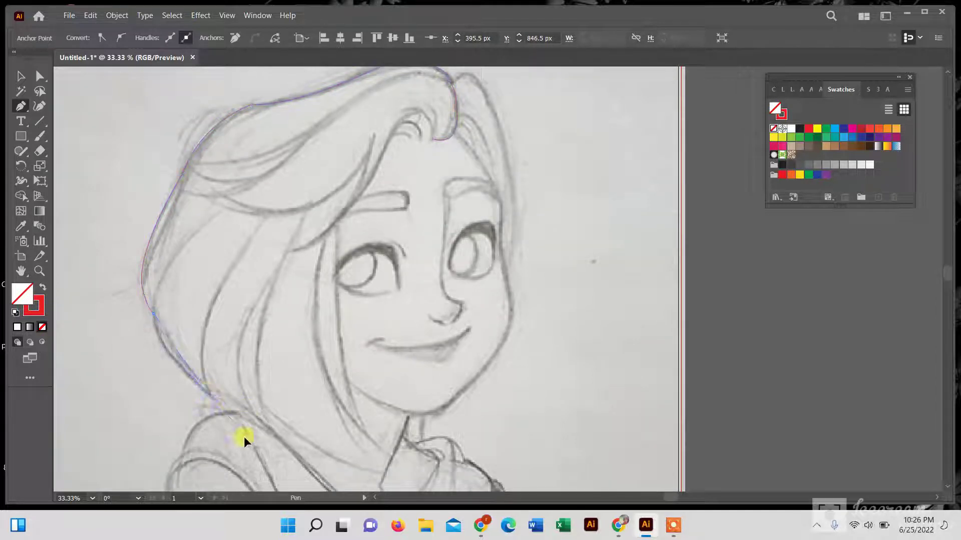
drag(244, 436, 261, 438)
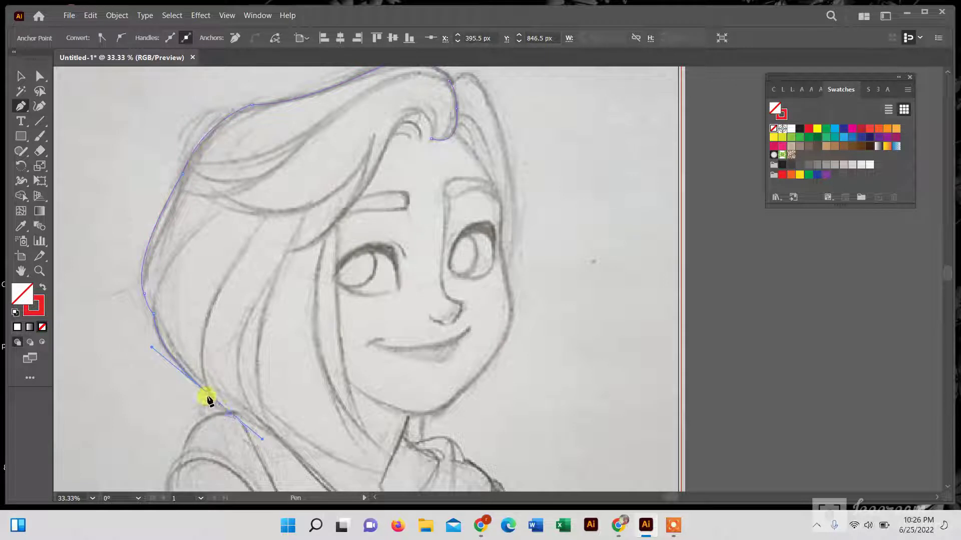
scroll(213, 396, down, 2)
scroll(251, 389, down, 2)
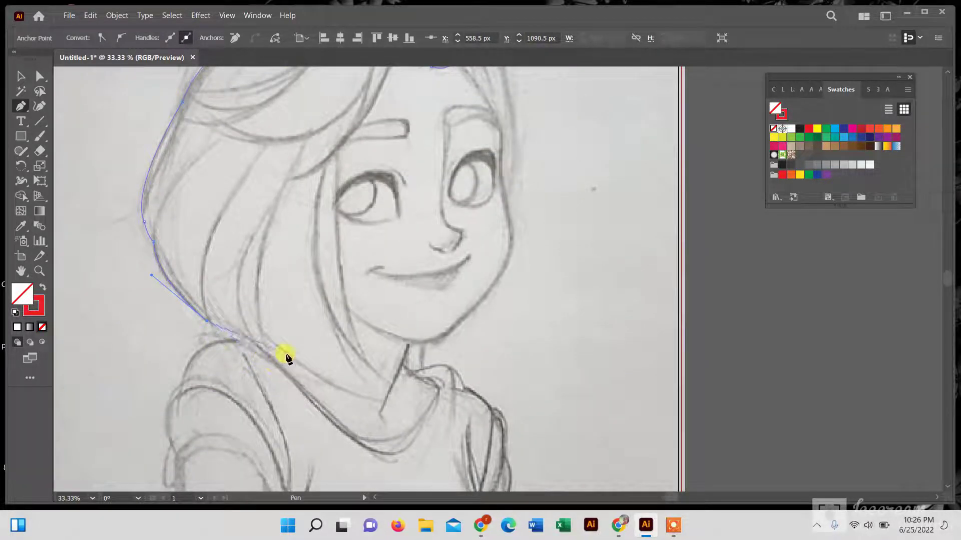
drag(267, 351, 310, 369)
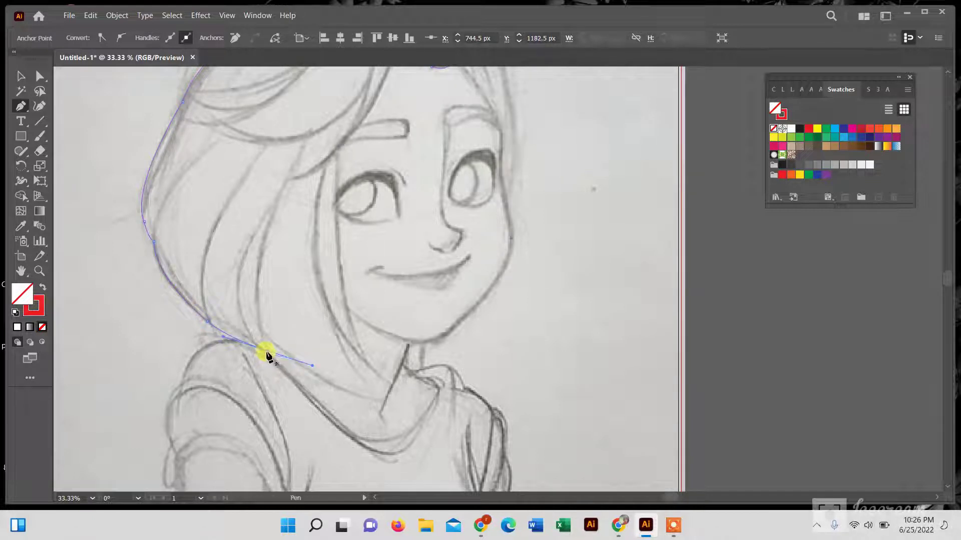
scroll(262, 350, up, 1)
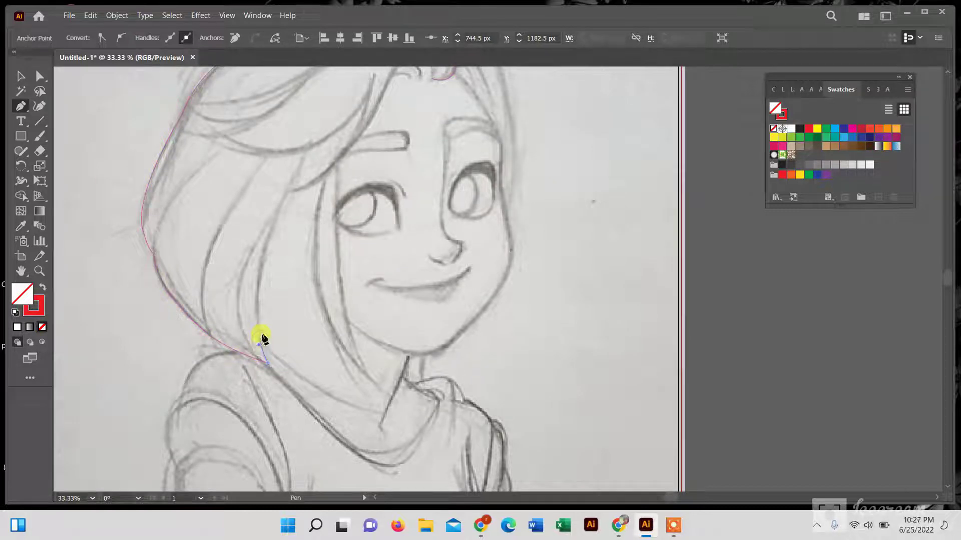
click(378, 411)
drag(382, 412, 430, 407)
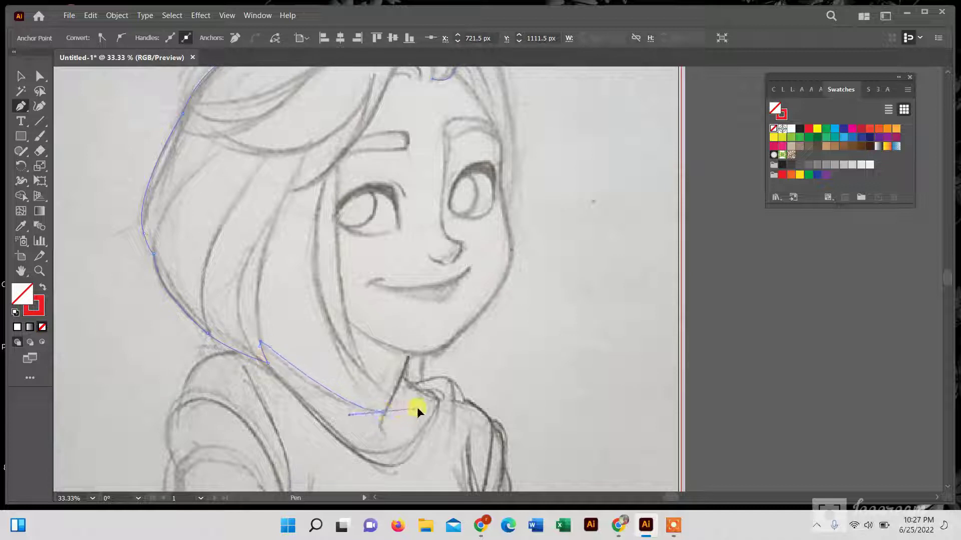
click(381, 412)
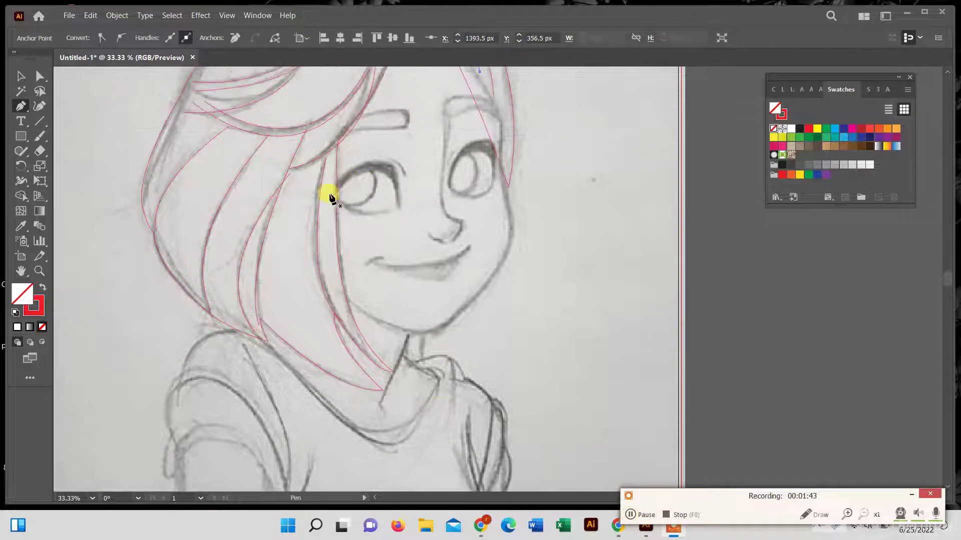
- Outline the left eye as a closed curved shape
click(329, 193)
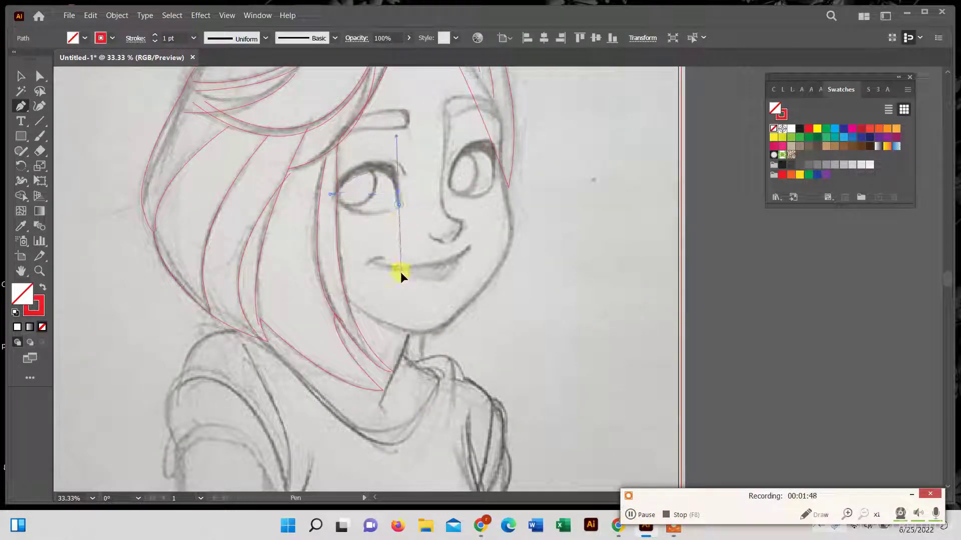
drag(402, 236, 406, 276)
click(398, 204)
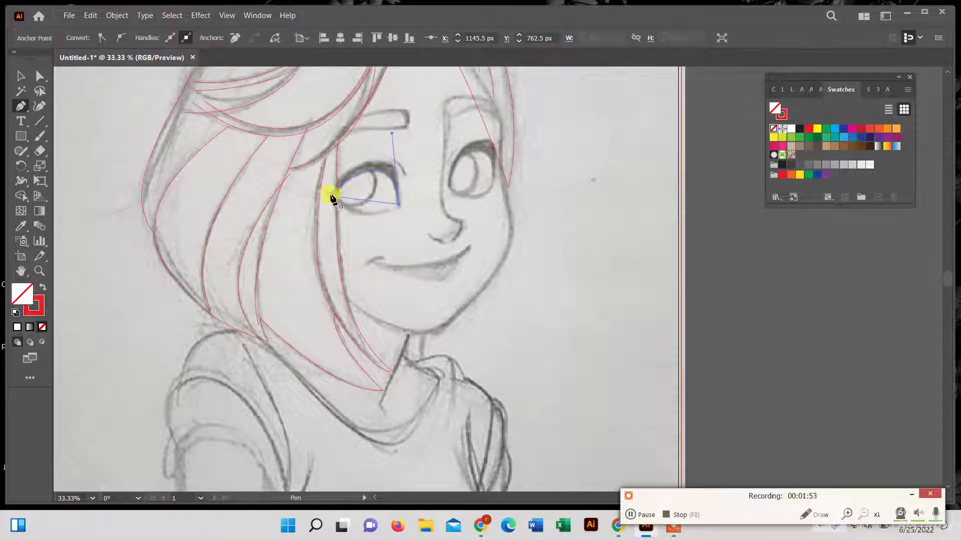
drag(329, 194, 299, 159)
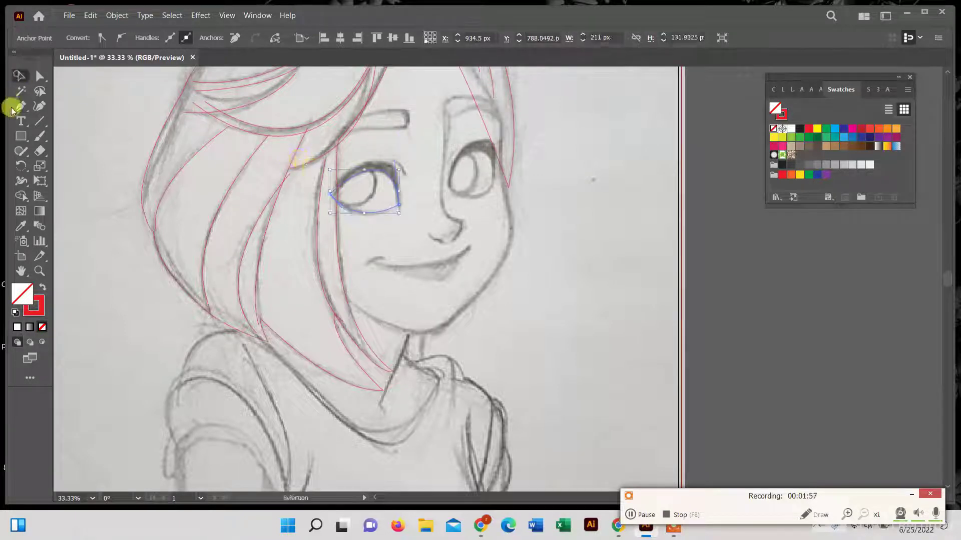
- Outline the right eye as a closed oval shape
click(449, 189)
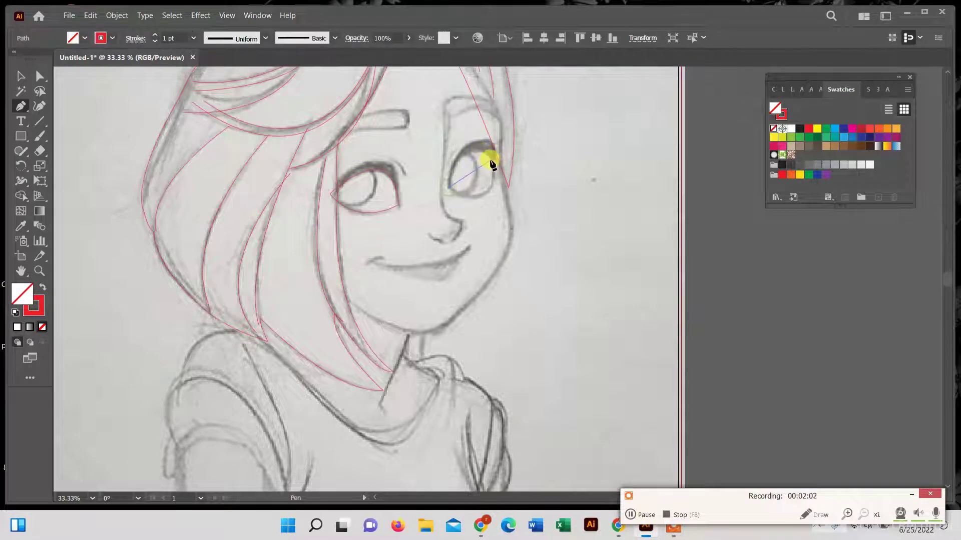
mouse_move(492, 160)
mouse_down()
mouse_move(524, 190)
mouse_move(509, 179)
mouse_up()
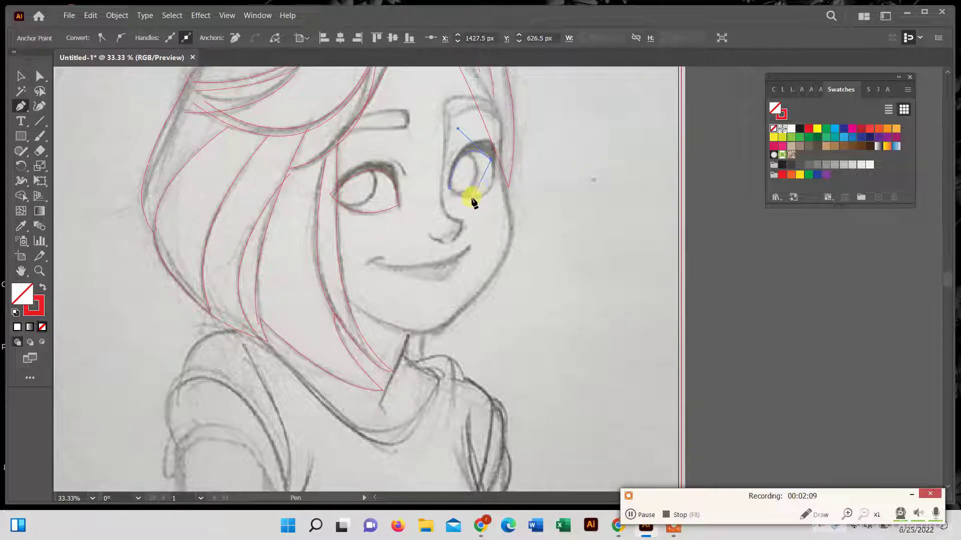
click(434, 200)
click(449, 190)
- Redraw the left eye from its outer corner along the upper and lower lids, closing it
click(332, 187)
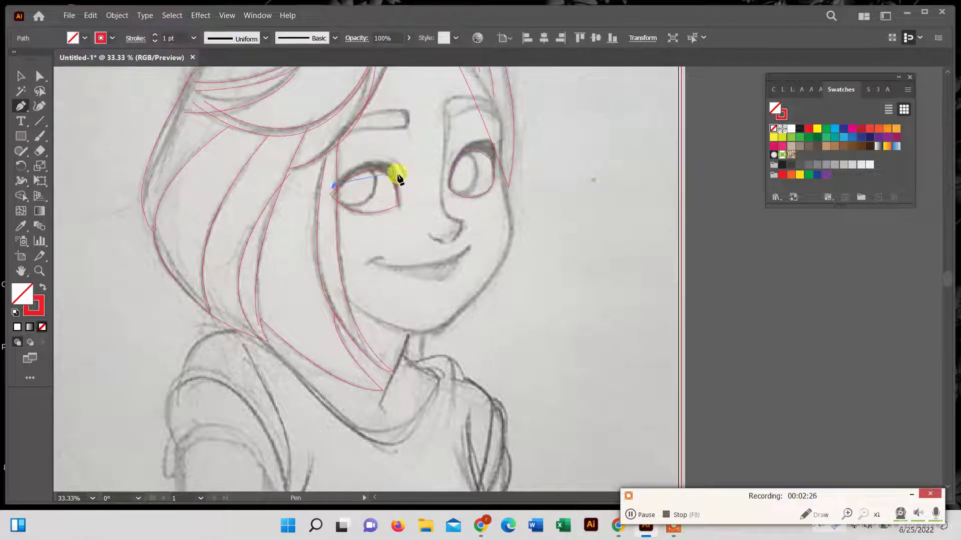
drag(398, 175, 406, 211)
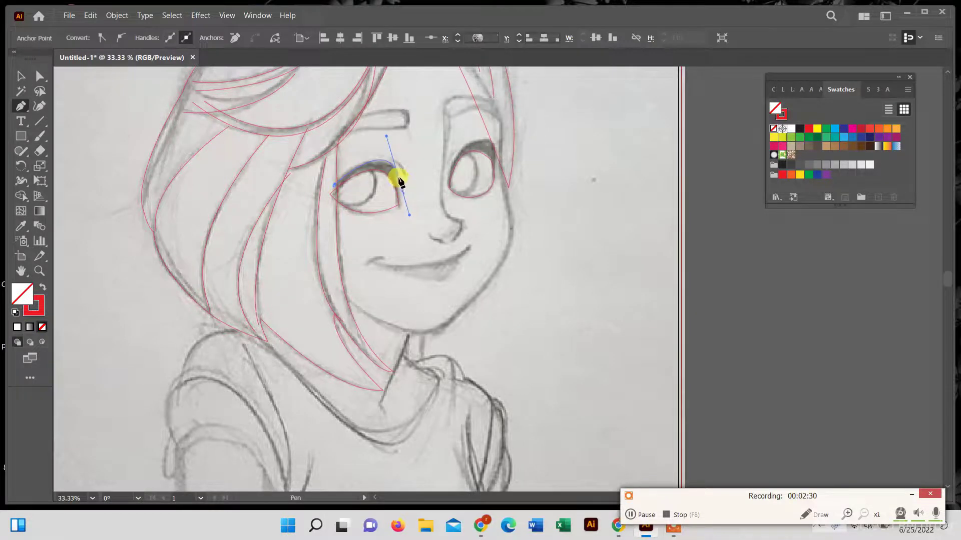
click(400, 207)
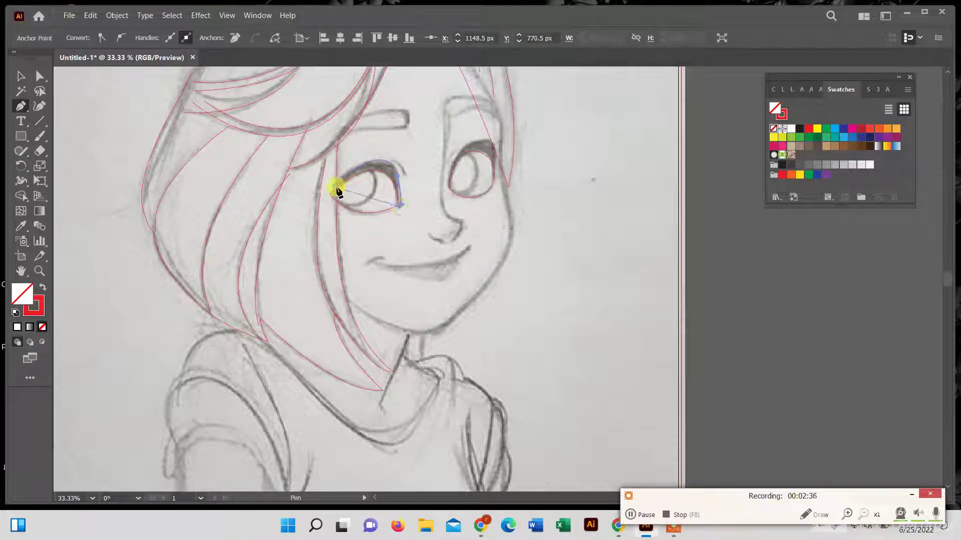
drag(356, 177, 319, 194)
click(359, 181)
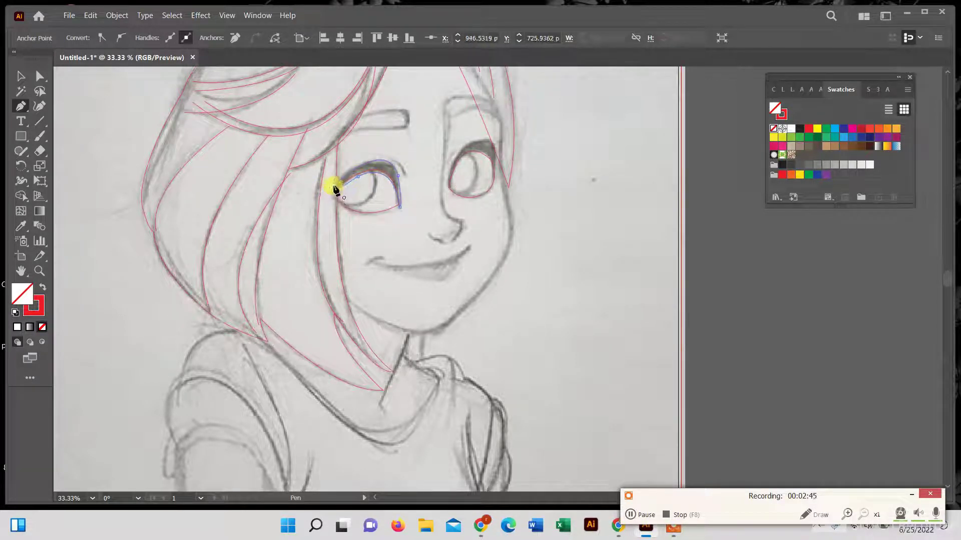
click(334, 187)
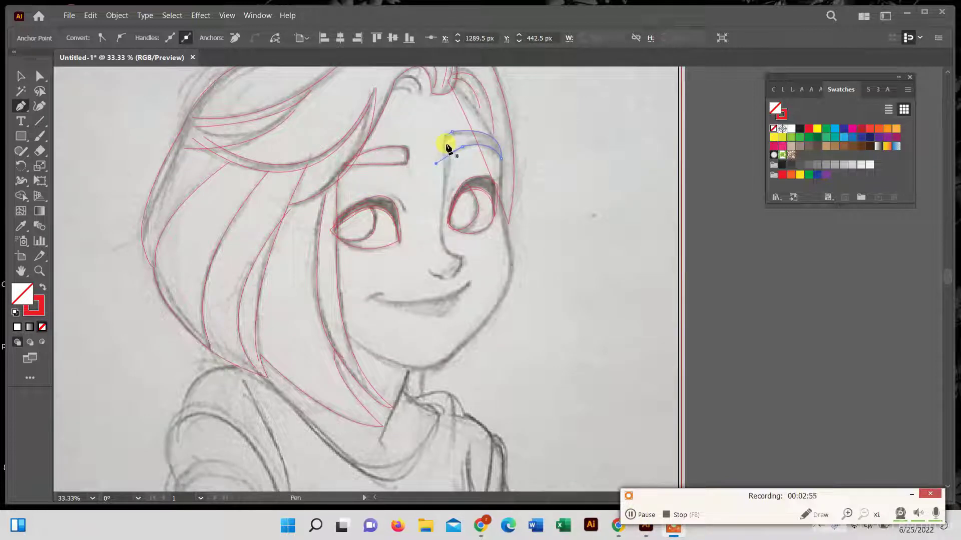
- Finish the right eyebrow curve and run the line down the nose bridge around the tip
drag(446, 146, 446, 163)
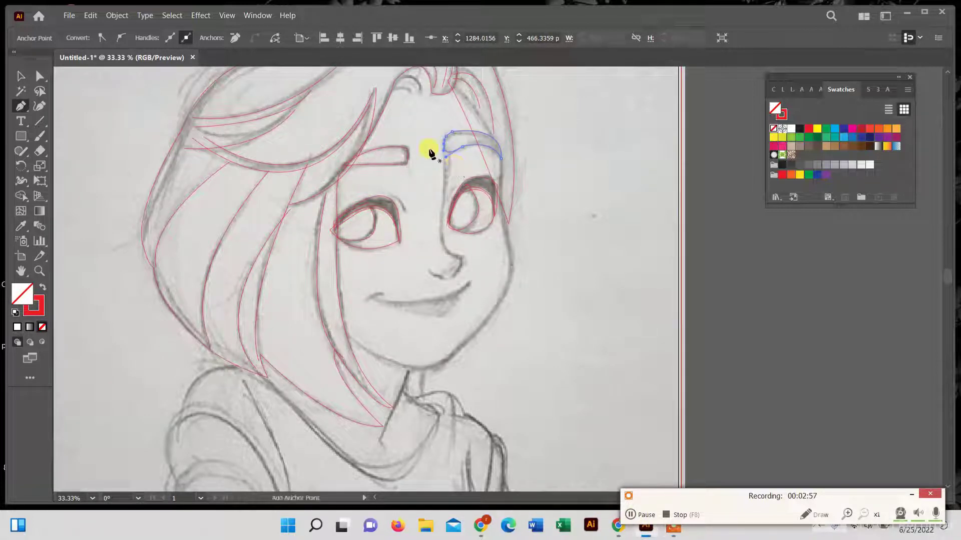
click(445, 156)
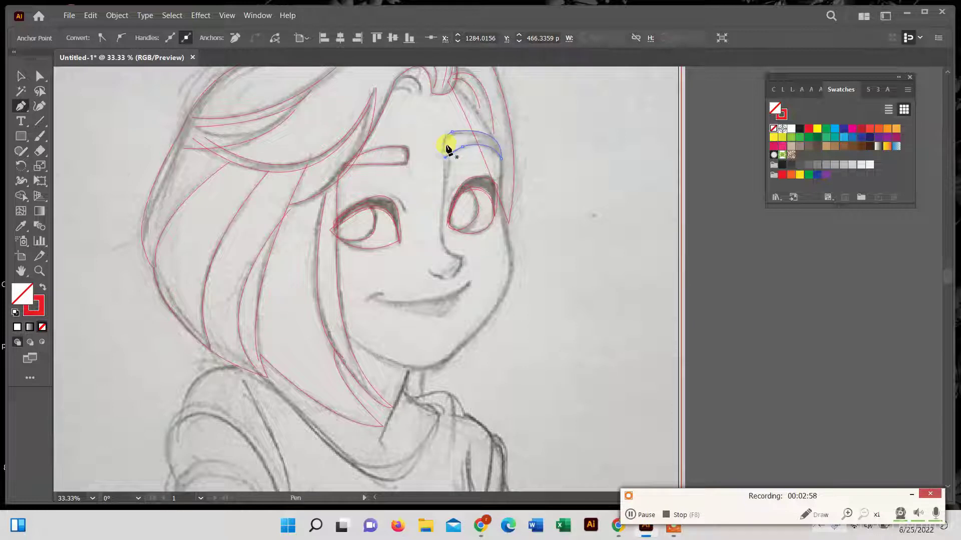
click(448, 249)
drag(450, 256, 465, 256)
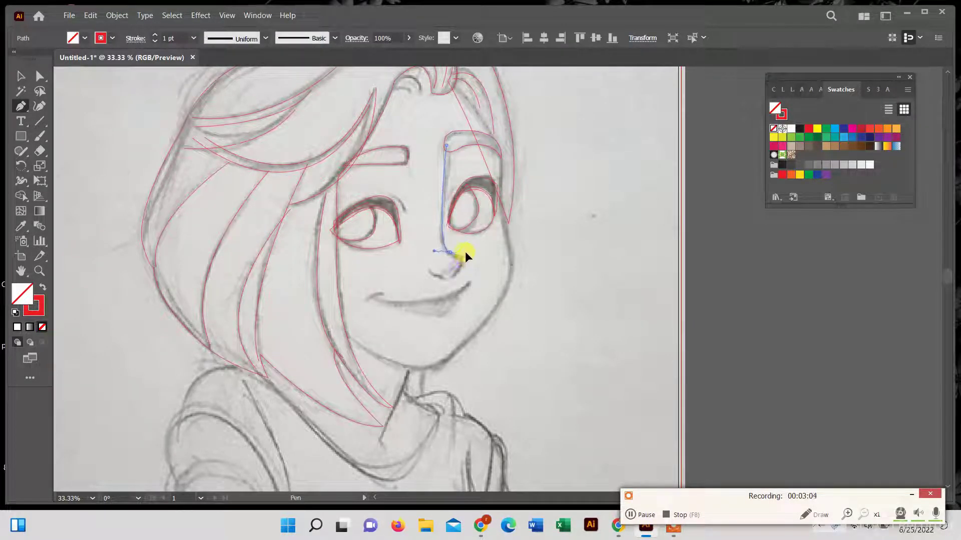
drag(464, 256, 467, 252)
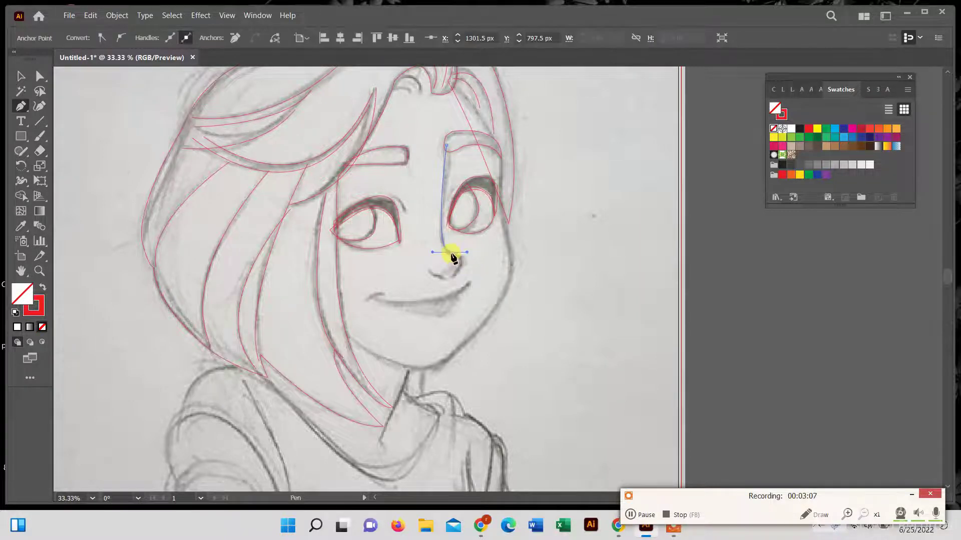
click(449, 253)
drag(463, 257, 454, 270)
drag(440, 282, 426, 260)
- End the nose path and outline the smile as a closed mouth shape
click(429, 271)
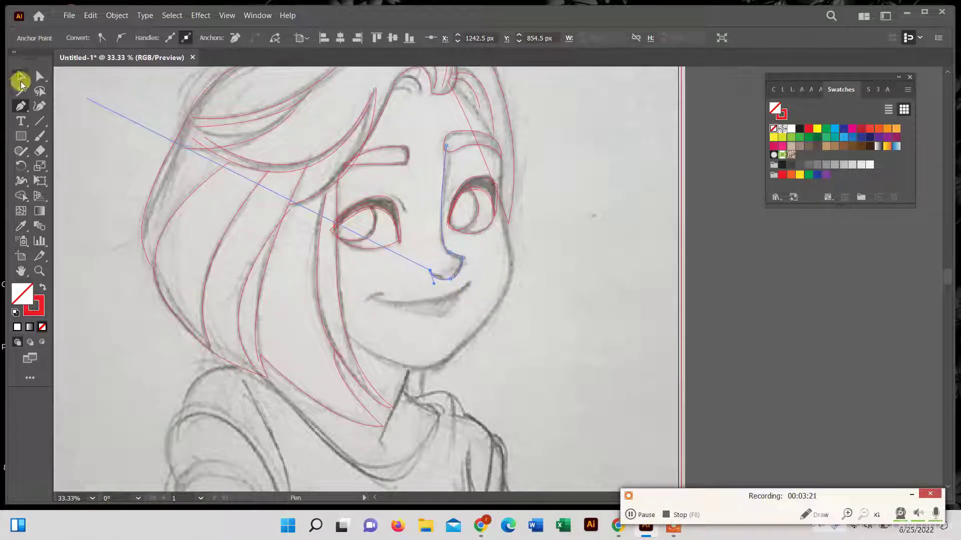
click(19, 110)
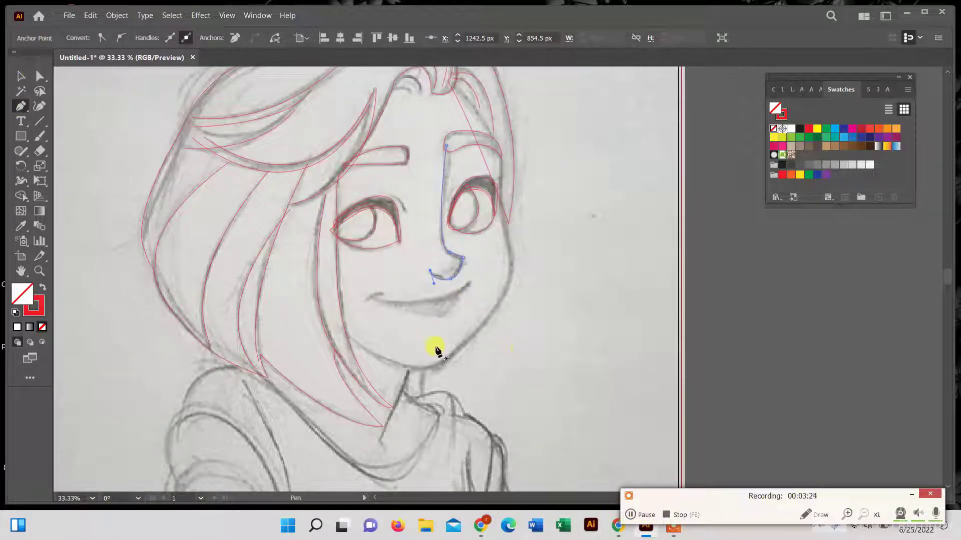
click(370, 298)
mouse_move(468, 283)
mouse_down()
mouse_move(497, 249)
mouse_move(508, 251)
mouse_up()
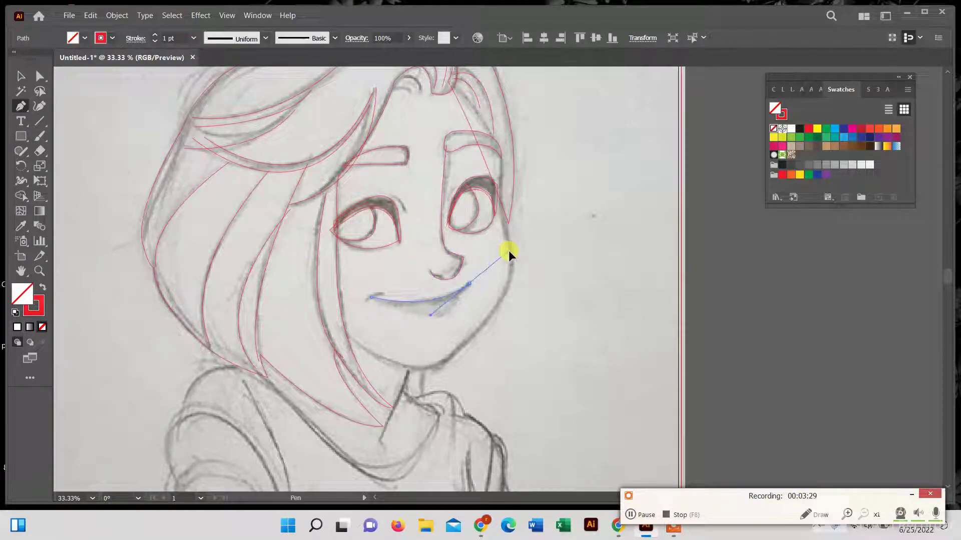
click(464, 289)
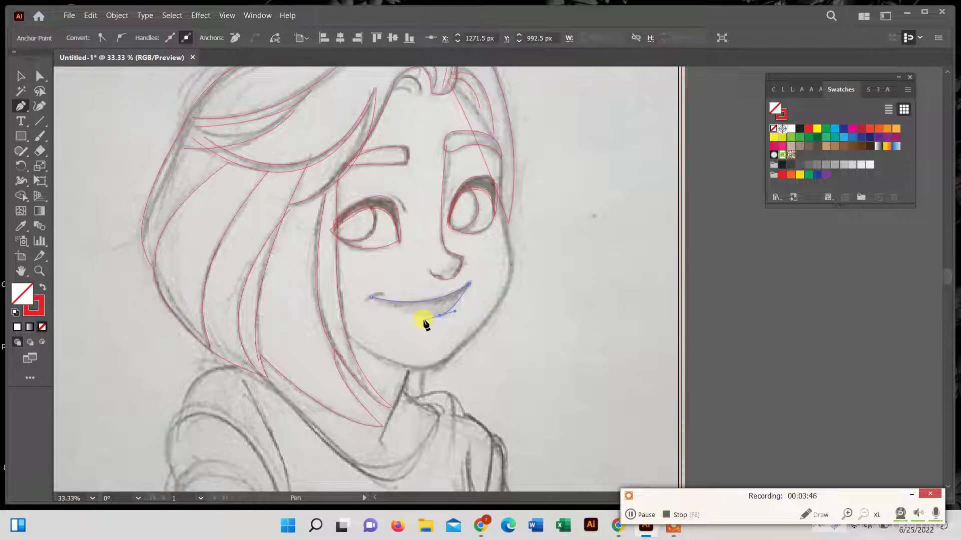
drag(425, 324, 438, 320)
drag(369, 297, 322, 275)
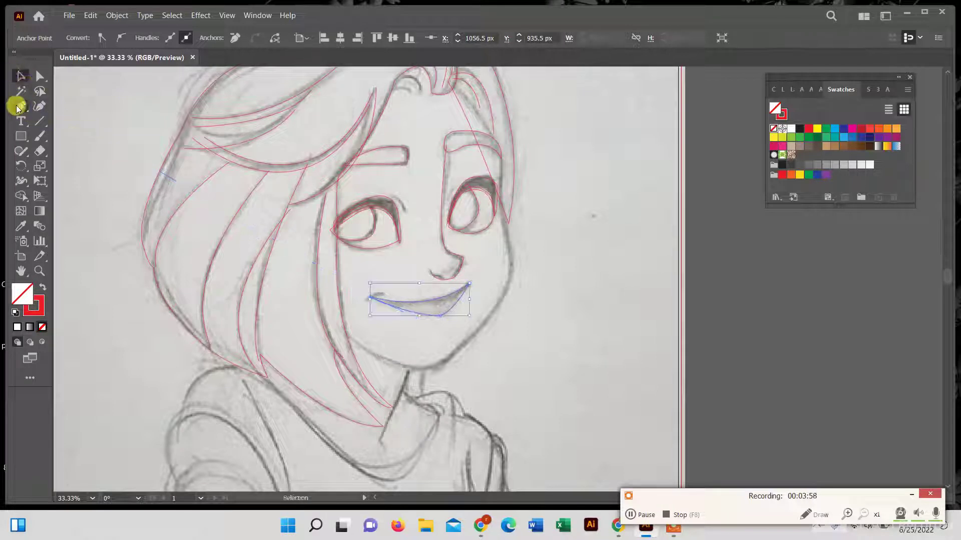
- Add a short dimple stroke at the mouth's left corner
drag(366, 306, 364, 311)
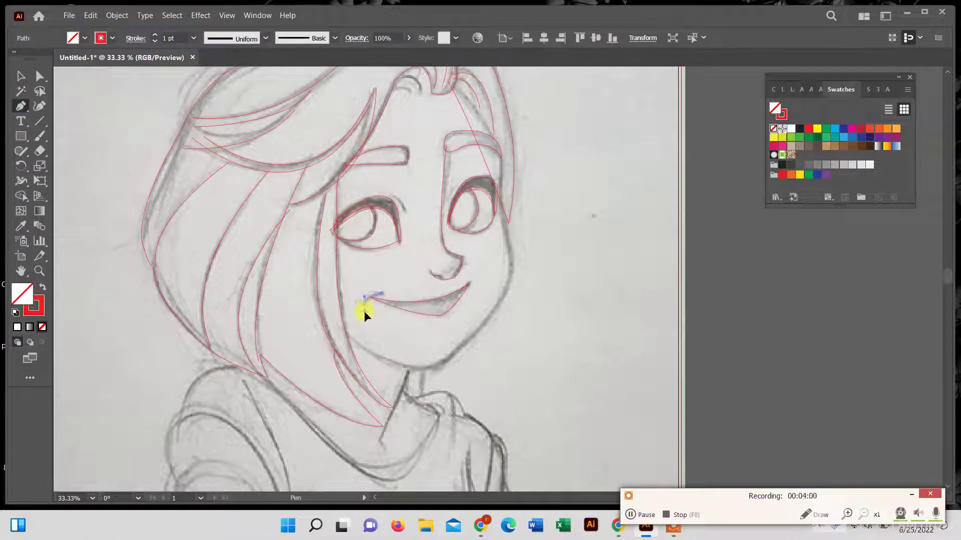
click(366, 303)
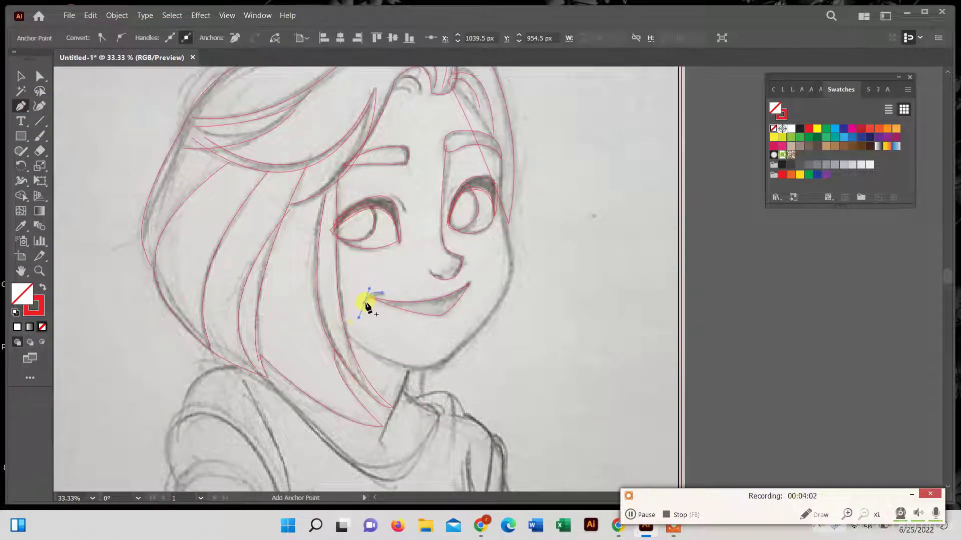
click(20, 75)
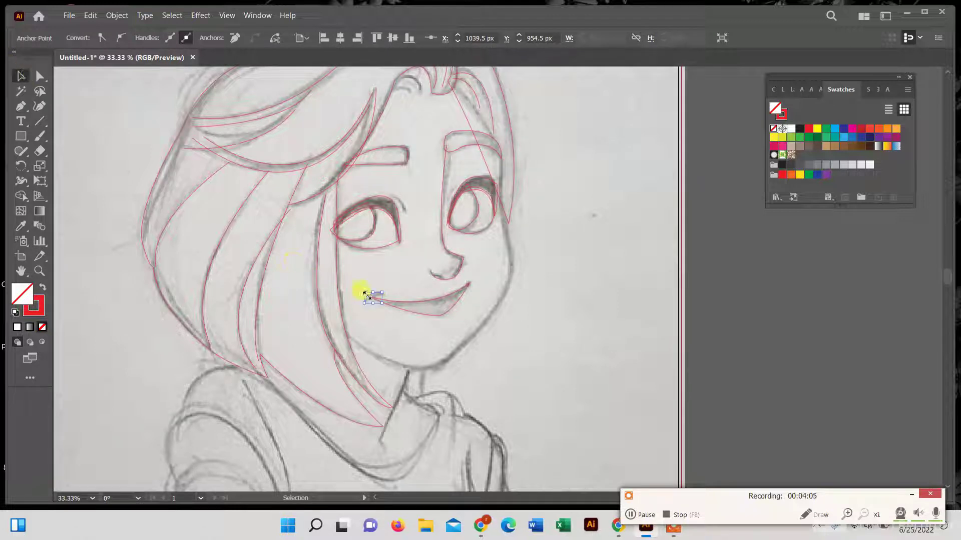
scroll(471, 291, down, 1)
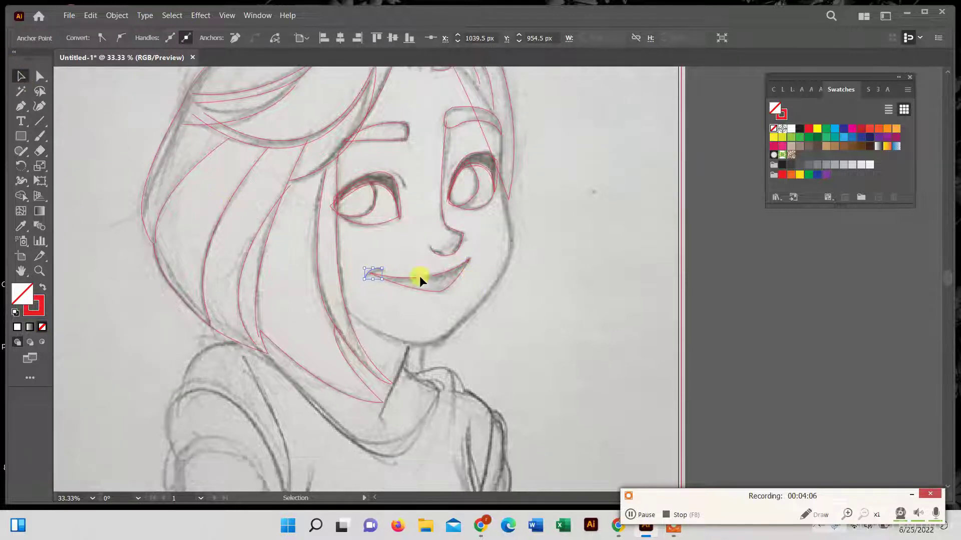
click(21, 106)
- Draw a curved crease line above the left eye
click(376, 168)
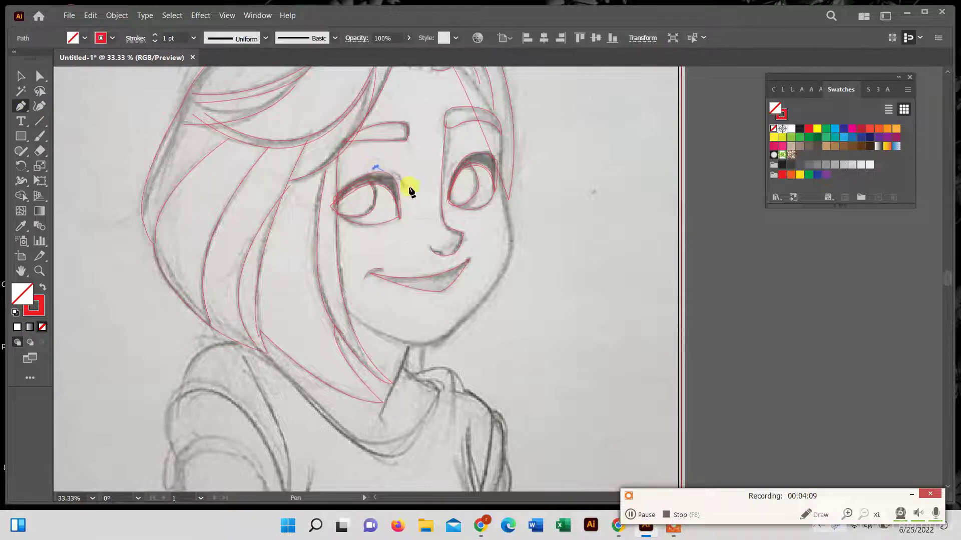
drag(405, 186, 406, 206)
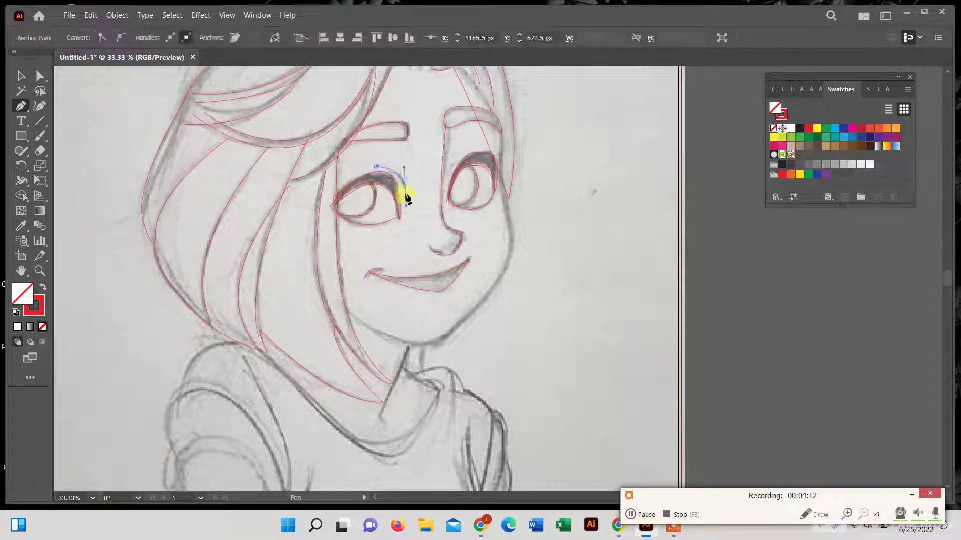
click(21, 106)
- Start the right face outline at the top hair curl, extending beside the brow
scroll(425, 159, down, 1)
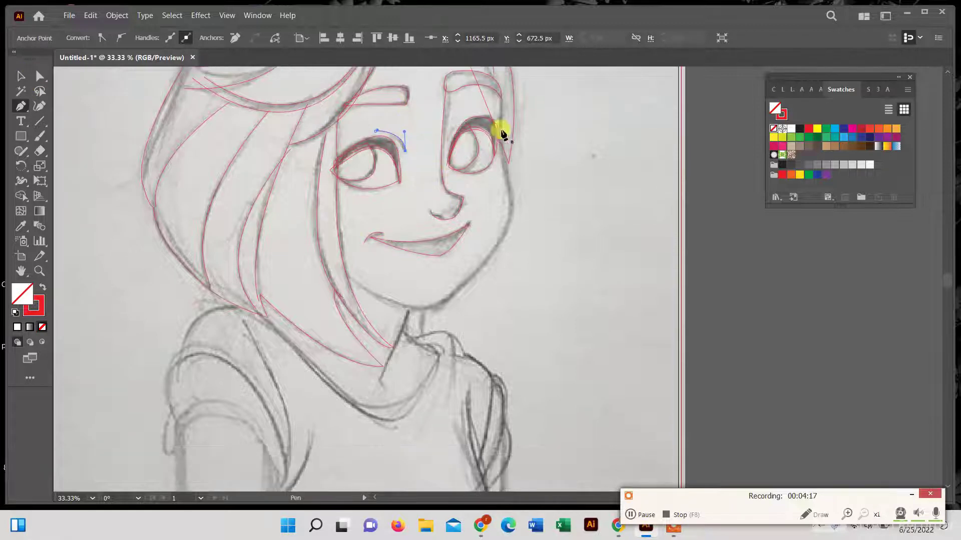
scroll(499, 133, up, 1)
scroll(487, 146, up, 1)
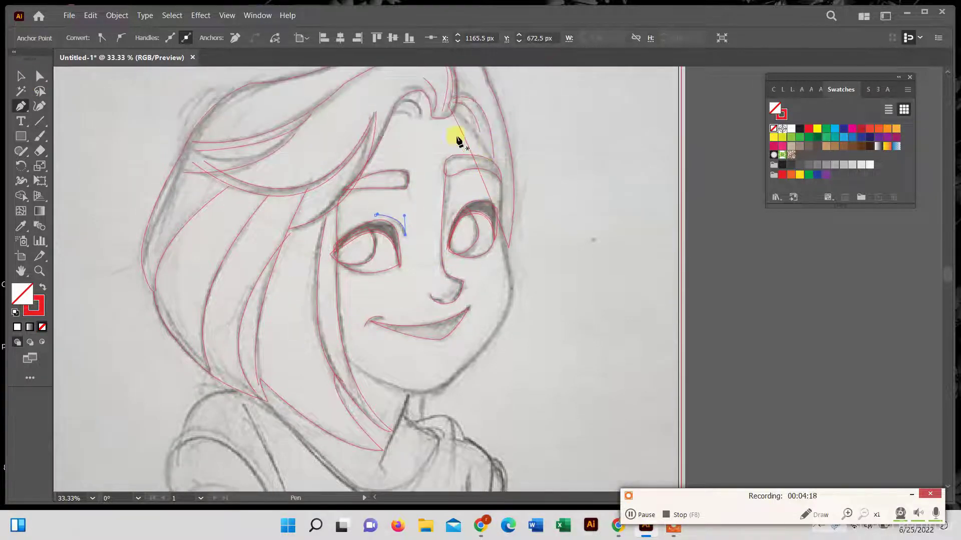
click(452, 107)
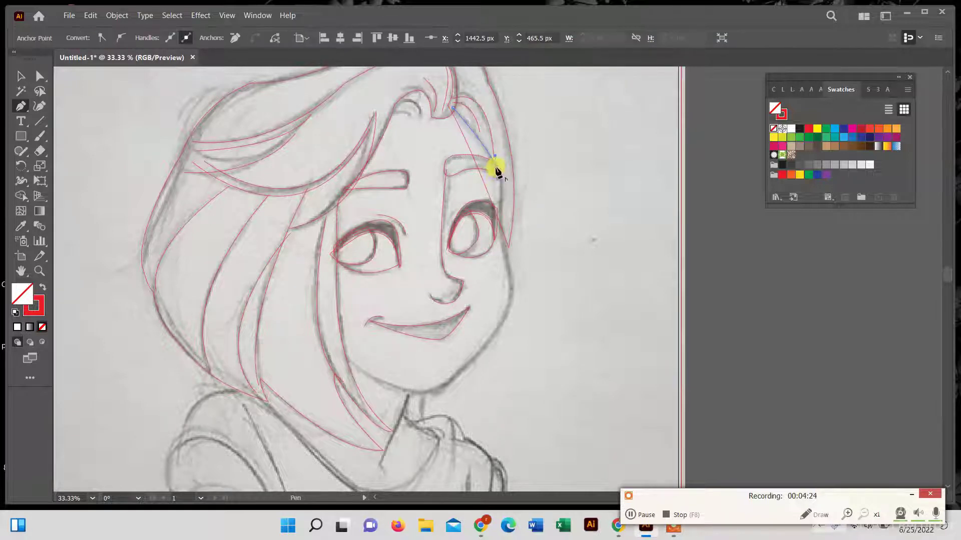
click(494, 157)
- Curve the face outline past the right eye, down the cheek to the chin, and up the jaw
drag(496, 244, 501, 221)
click(508, 274)
scroll(513, 287, down, 2)
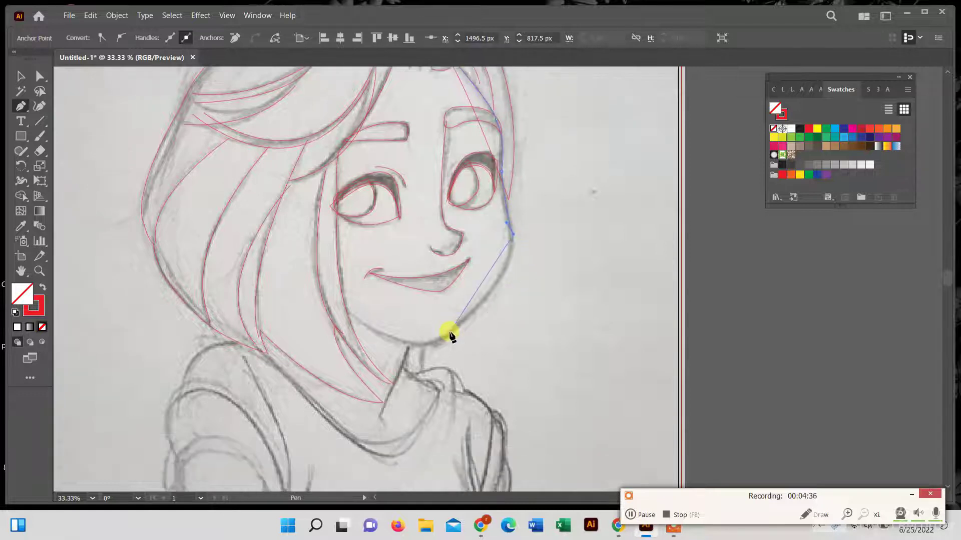
mouse_move(456, 329)
mouse_down()
mouse_move(416, 328)
mouse_move(384, 355)
mouse_move(387, 376)
mouse_up()
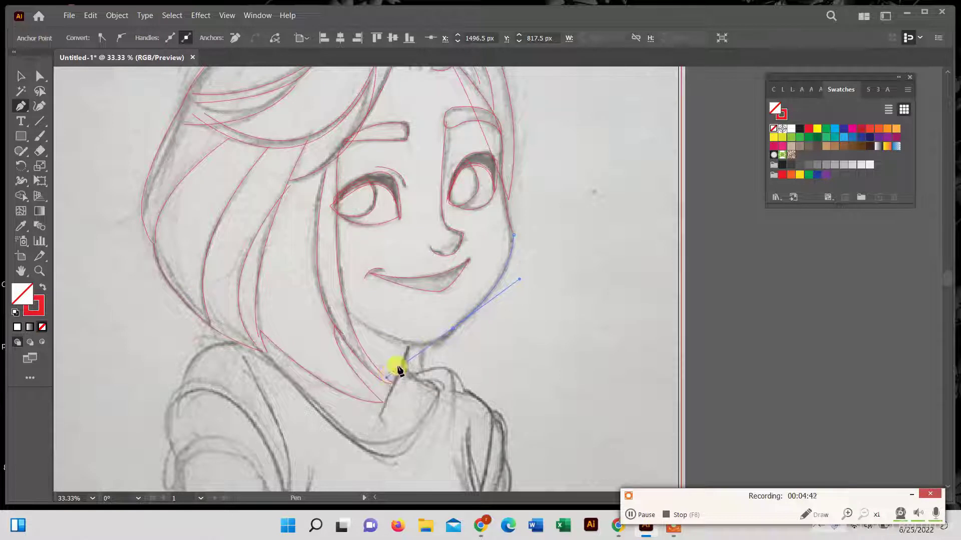
click(453, 329)
click(426, 346)
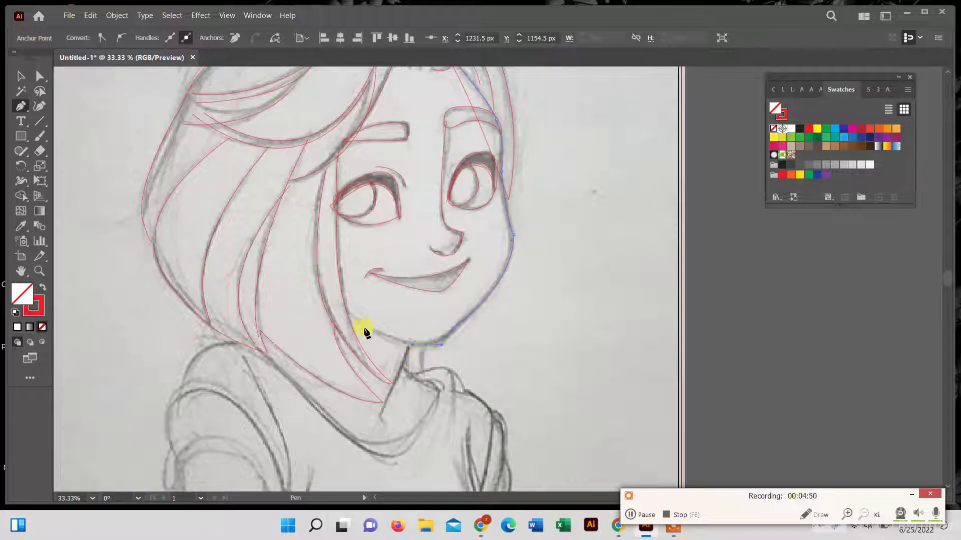
drag(342, 306, 306, 263)
- Close a neck-shading shape from the chin along the collar, neckline and shoulder
scroll(341, 306, down, 3)
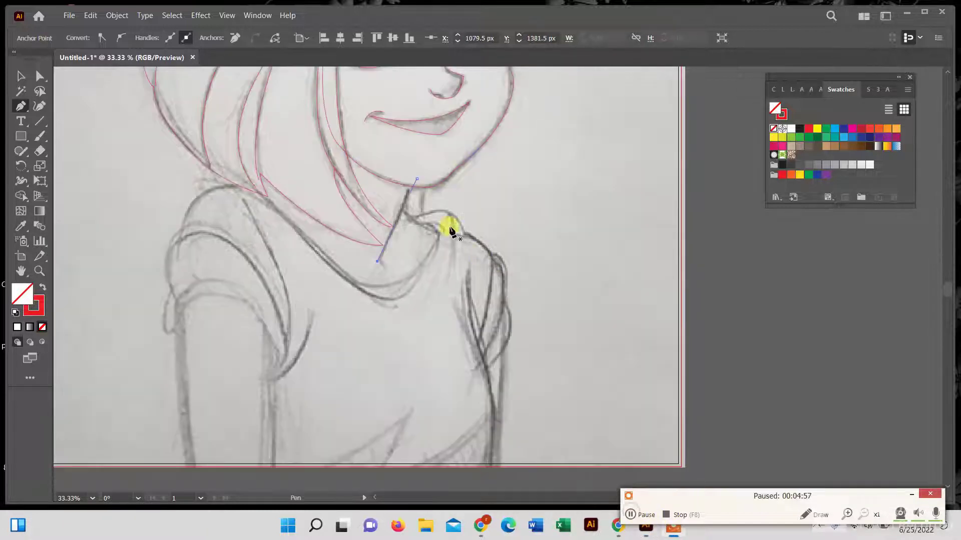
drag(439, 231, 461, 229)
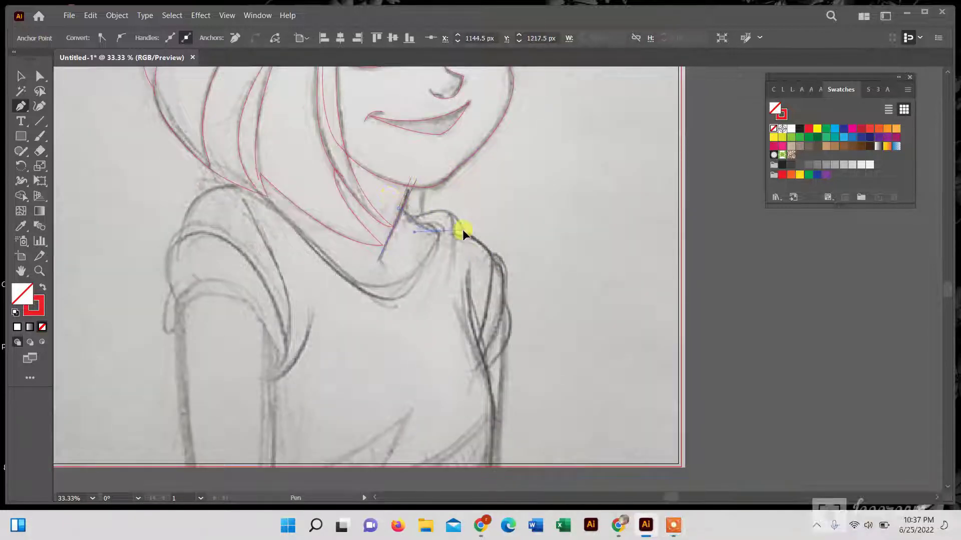
click(439, 232)
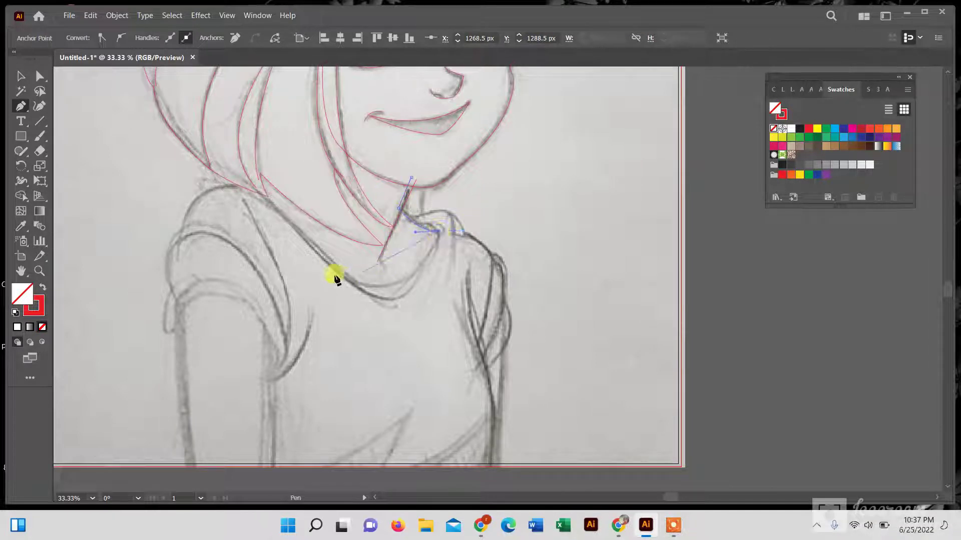
drag(357, 283, 281, 273)
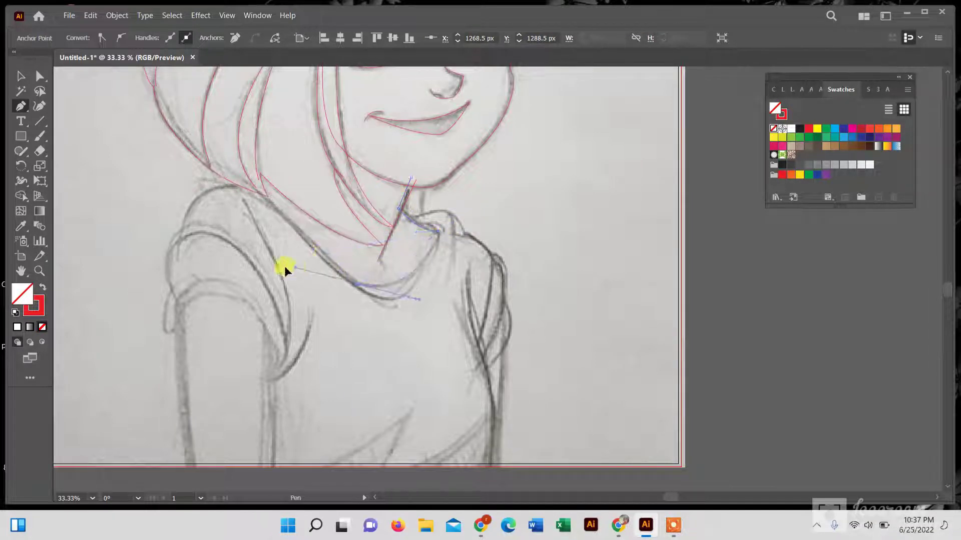
click(356, 283)
drag(281, 180, 307, 124)
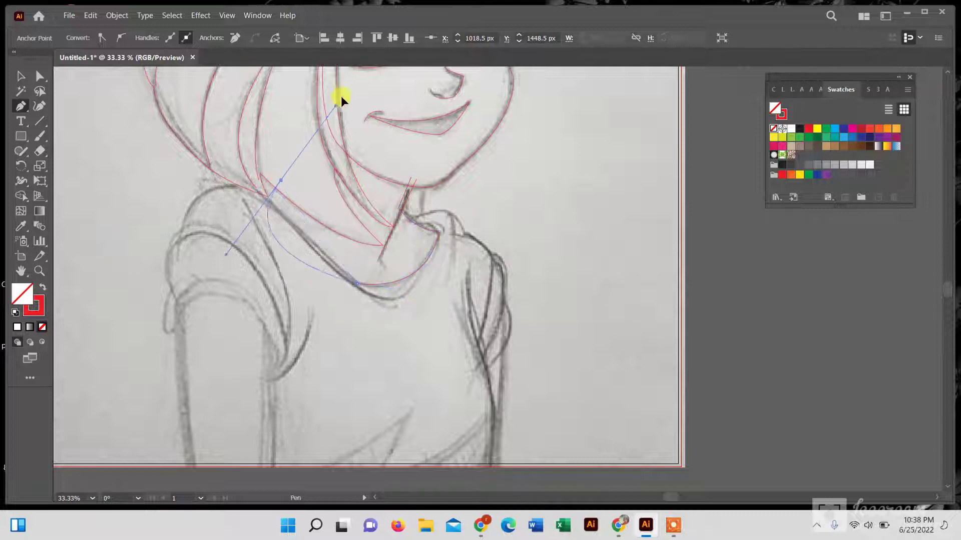
click(280, 180)
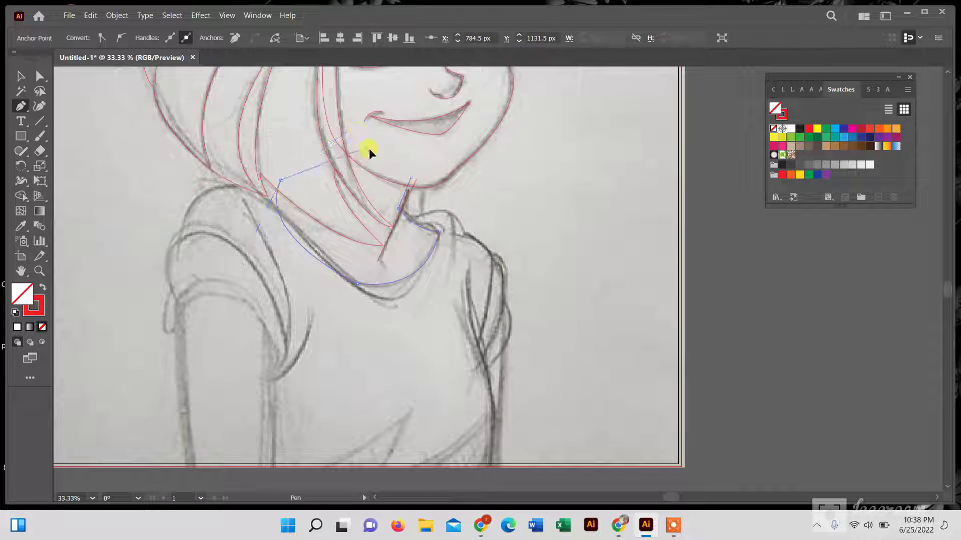
drag(366, 148, 412, 164)
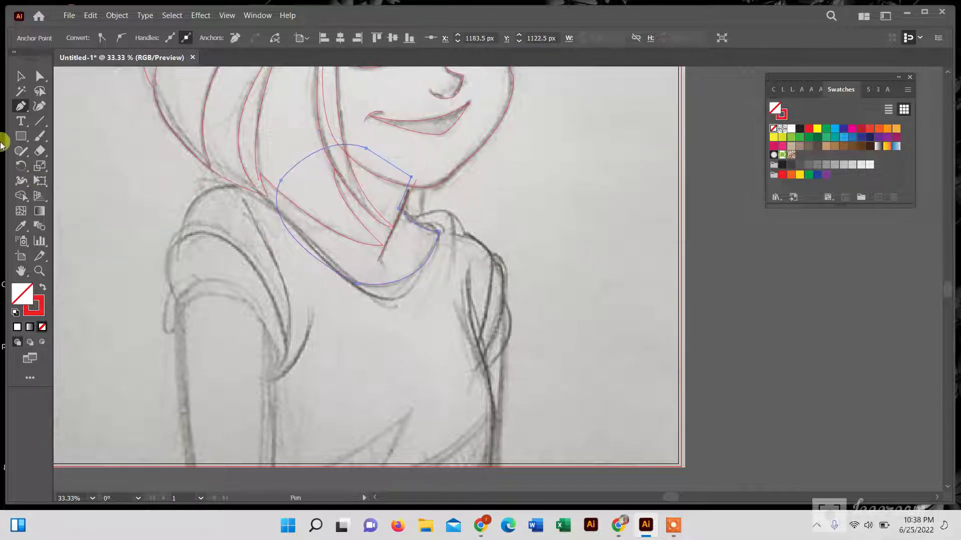
click(20, 76)
click(22, 106)
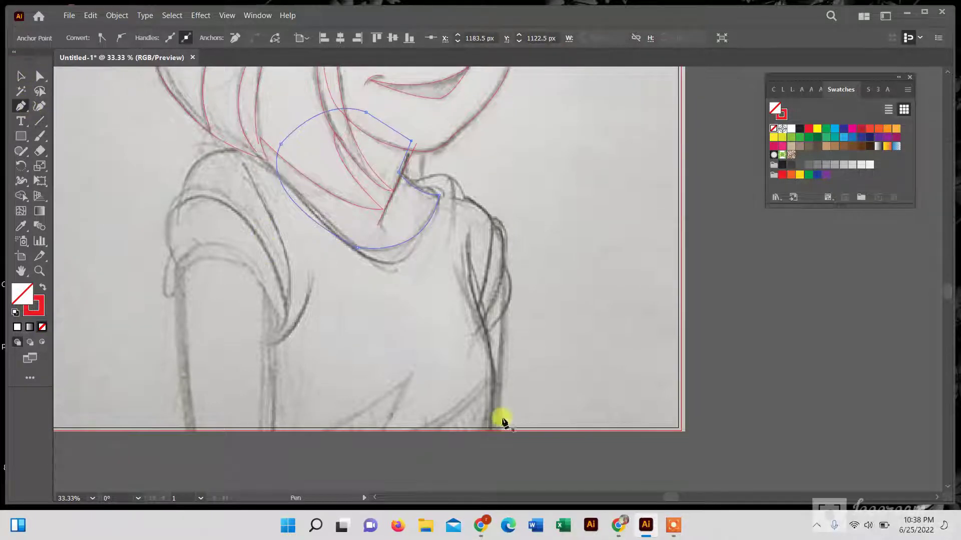
- Start the shirt outline beside the neck and curve it over the left shoulder
scroll(499, 418, down, 3)
scroll(298, 261, up, 5)
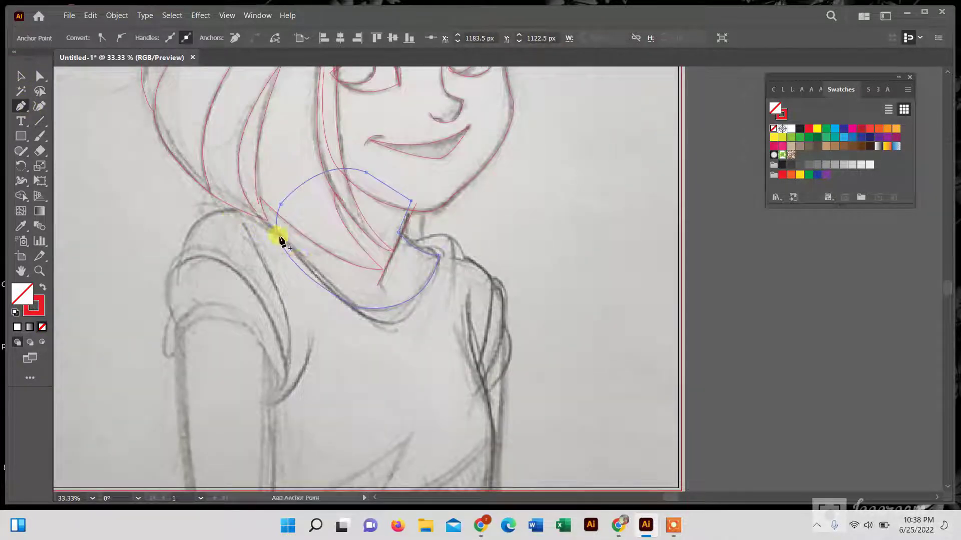
drag(179, 258, 149, 354)
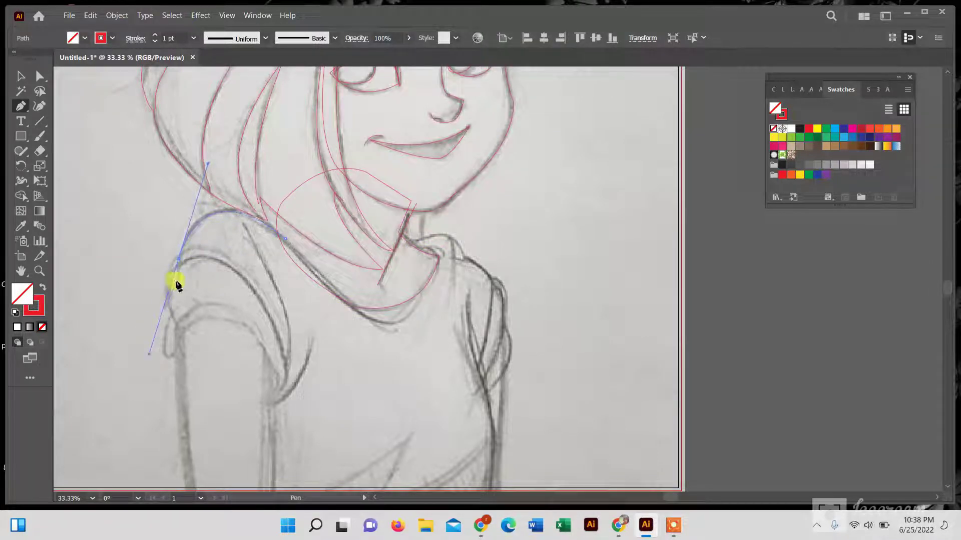
click(179, 259)
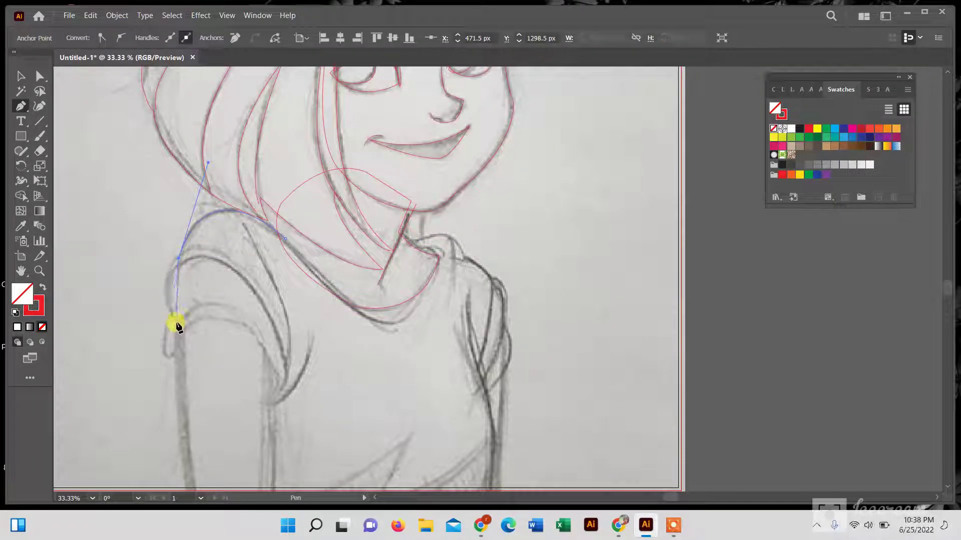
drag(201, 347, 203, 368)
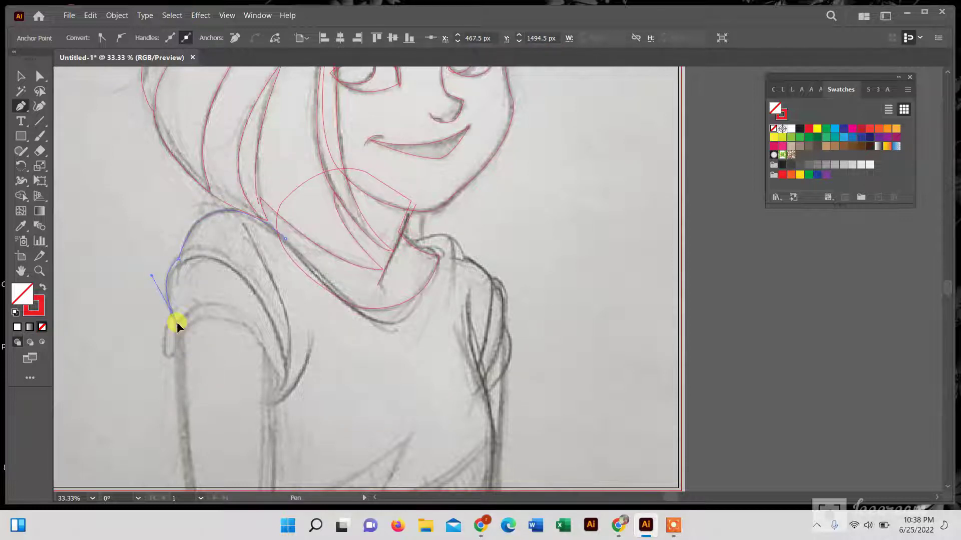
scroll(262, 332, down, 1)
scroll(265, 334, down, 1)
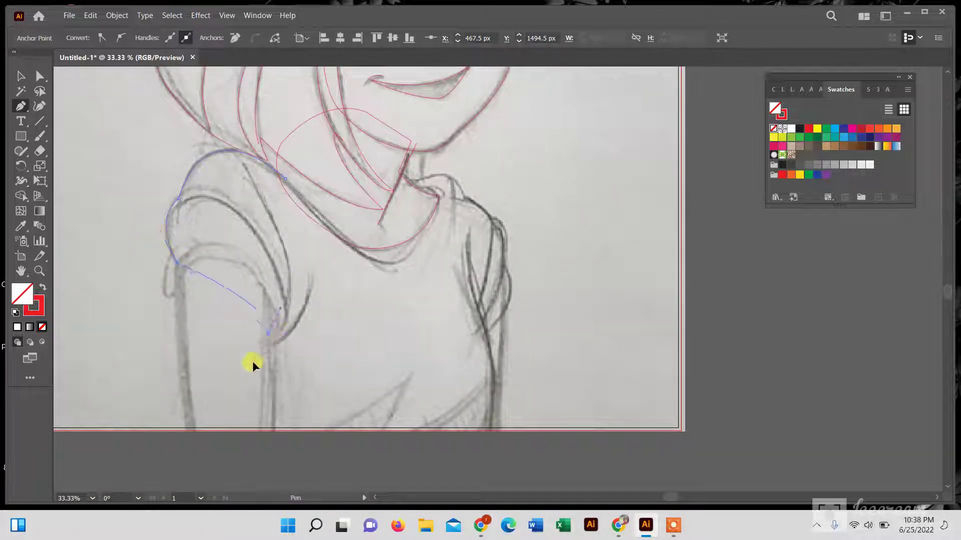
mouse_move(252, 361)
mouse_down()
mouse_move(245, 432)
mouse_move(268, 334)
mouse_up()
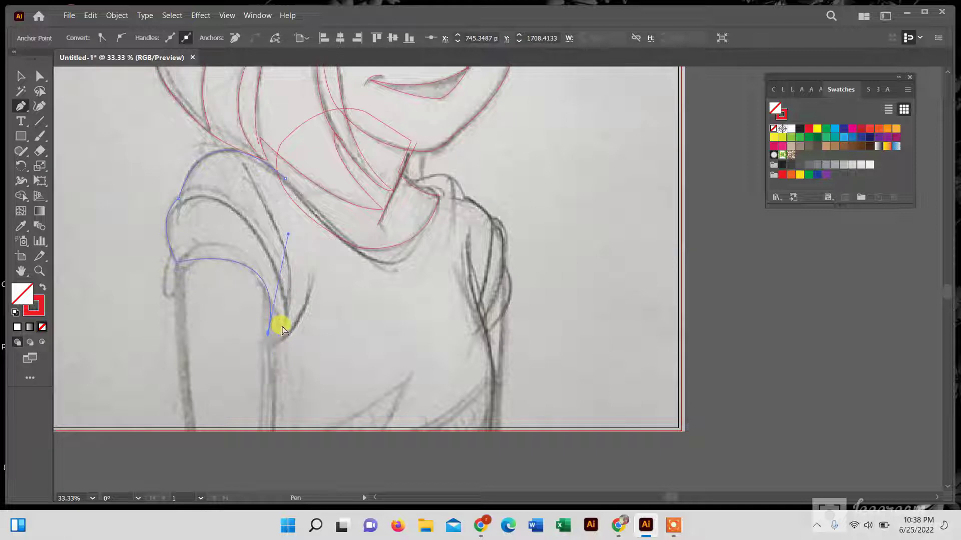
key(ctrl+z)
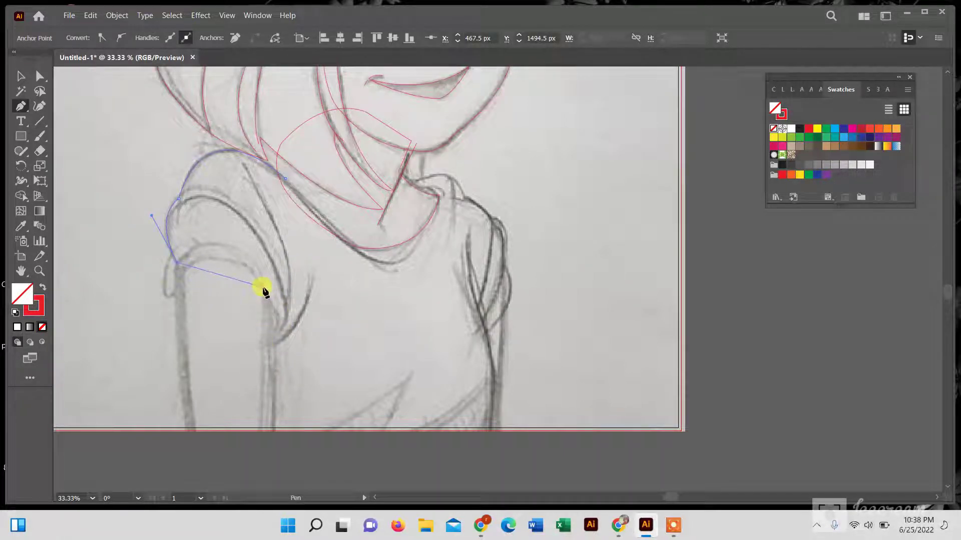
- Trace the outline around the left sleeve's hem and inner tip
drag(263, 289, 283, 364)
click(263, 289)
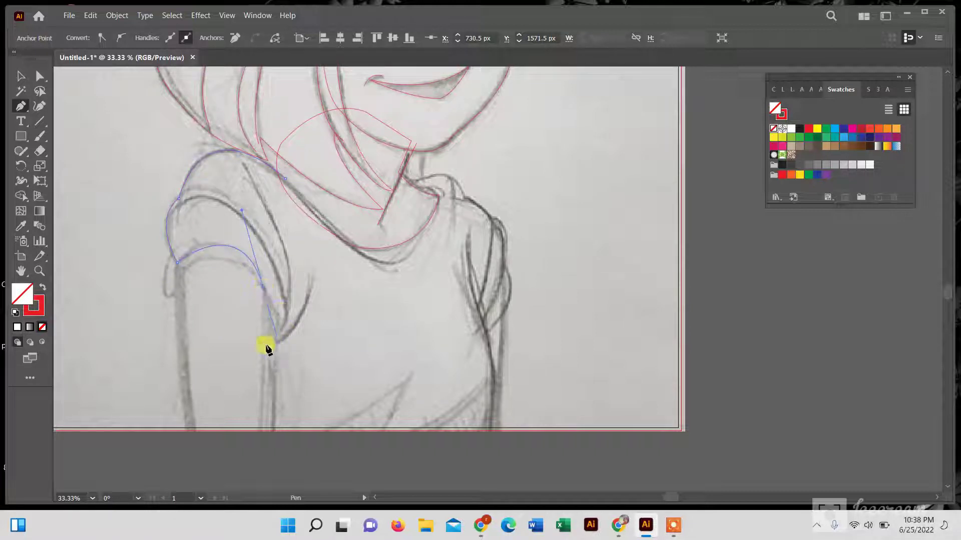
drag(265, 334, 226, 353)
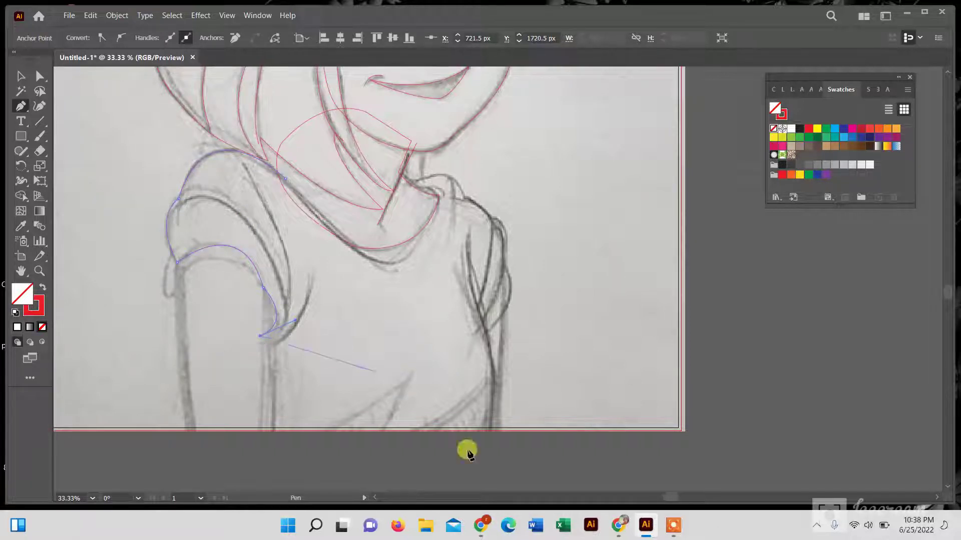
click(289, 318)
drag(289, 318, 305, 302)
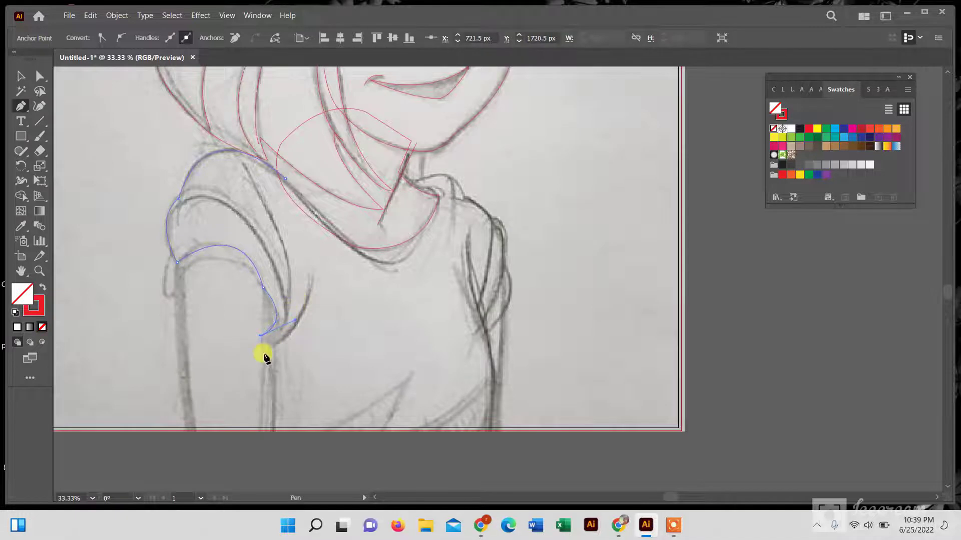
- Carry the outline across the artboard bottom, up the right side and over the right shoulder
scroll(273, 343, down, 3)
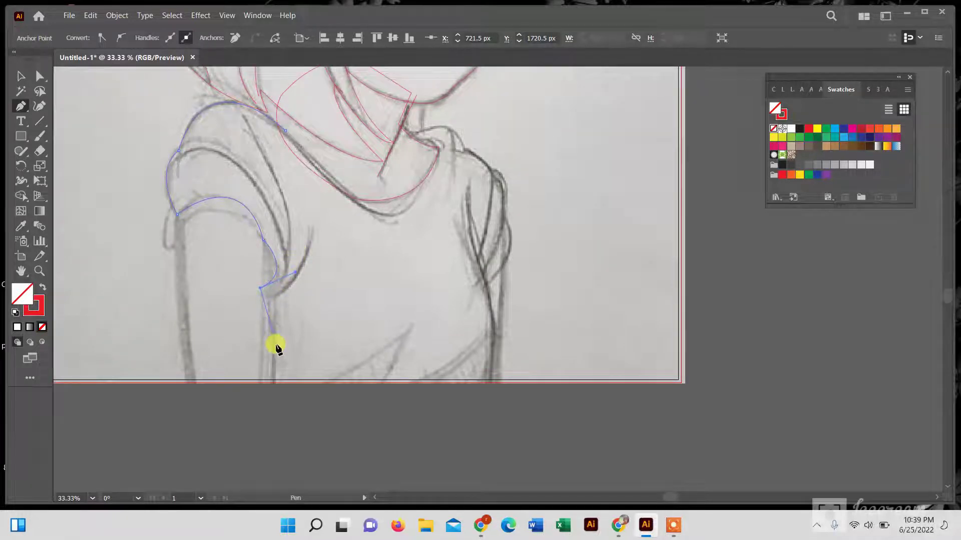
click(268, 372)
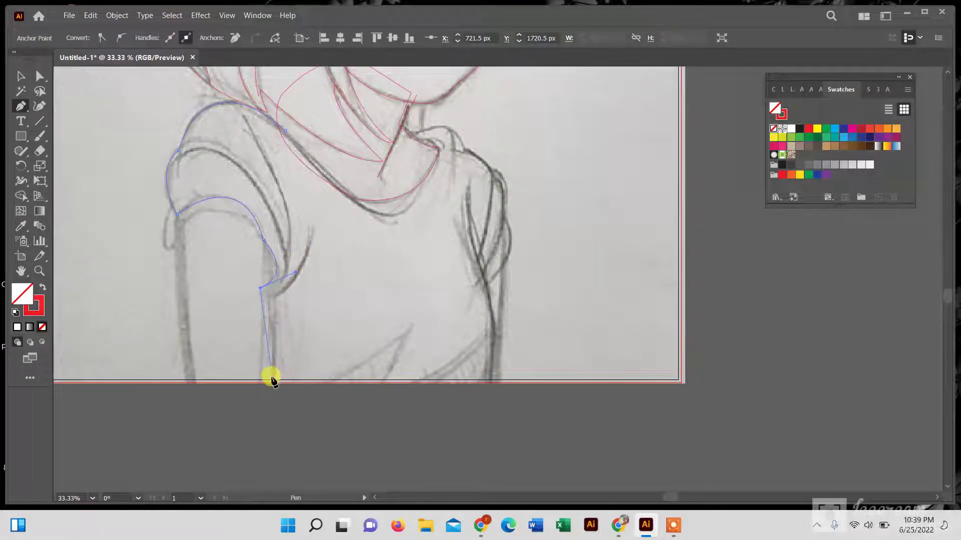
click(488, 382)
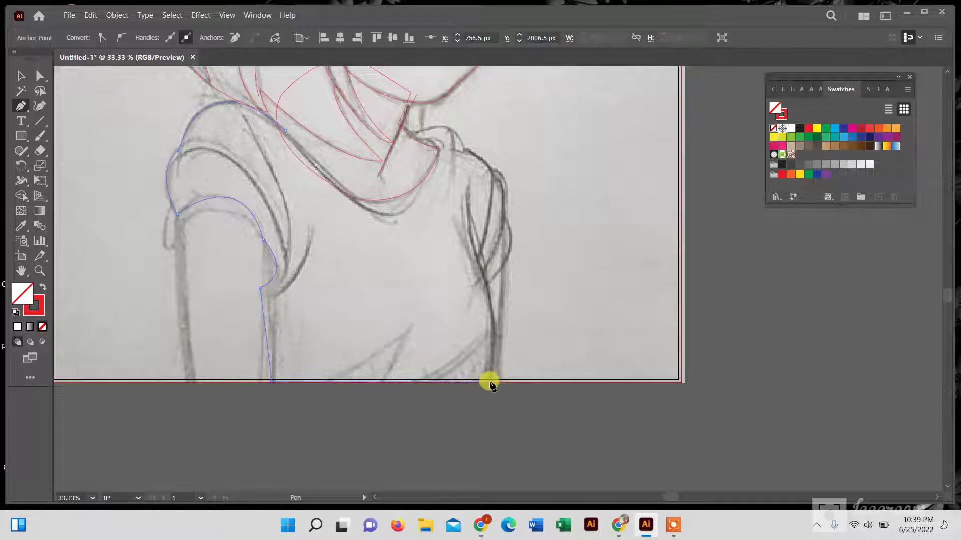
click(490, 381)
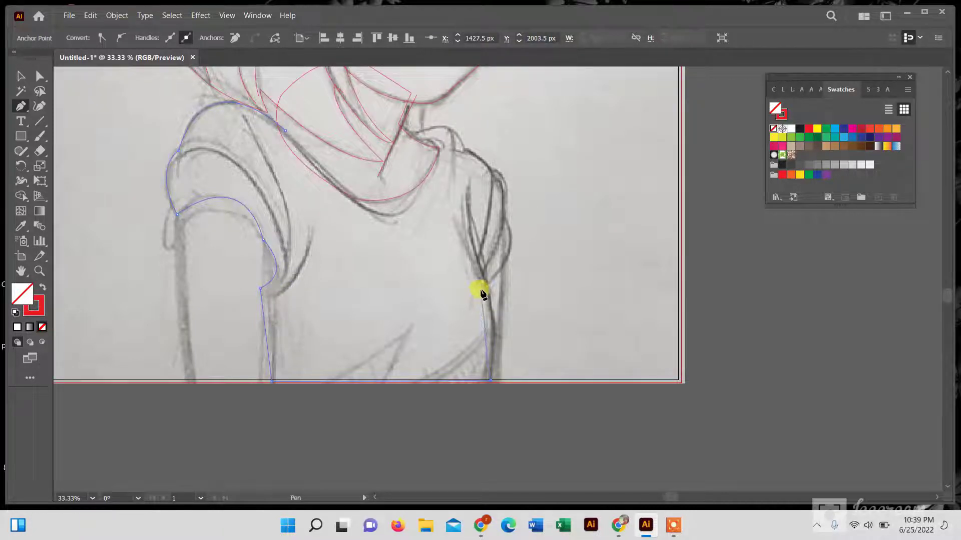
click(510, 258)
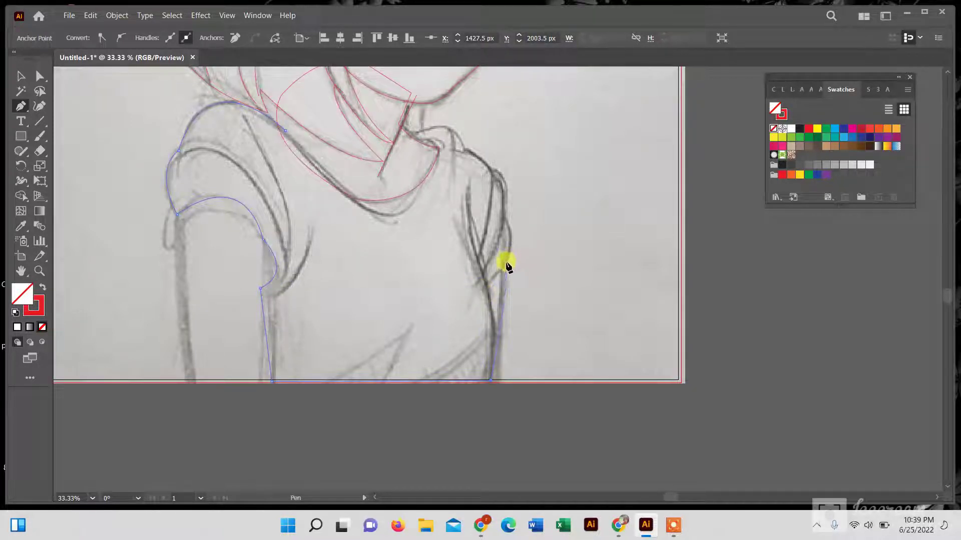
ctrl+click(506, 231)
drag(507, 258, 508, 264)
click(506, 259)
drag(488, 216, 507, 223)
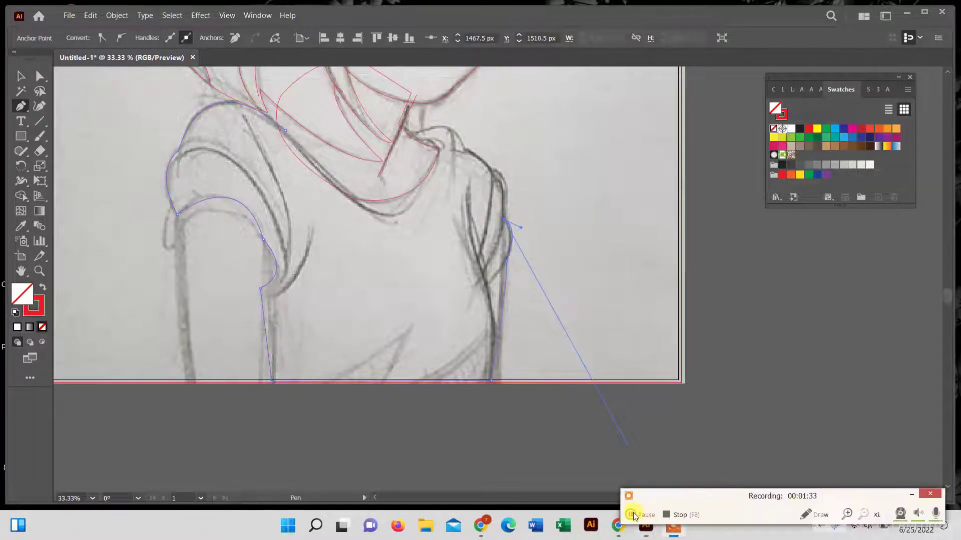
click(630, 514)
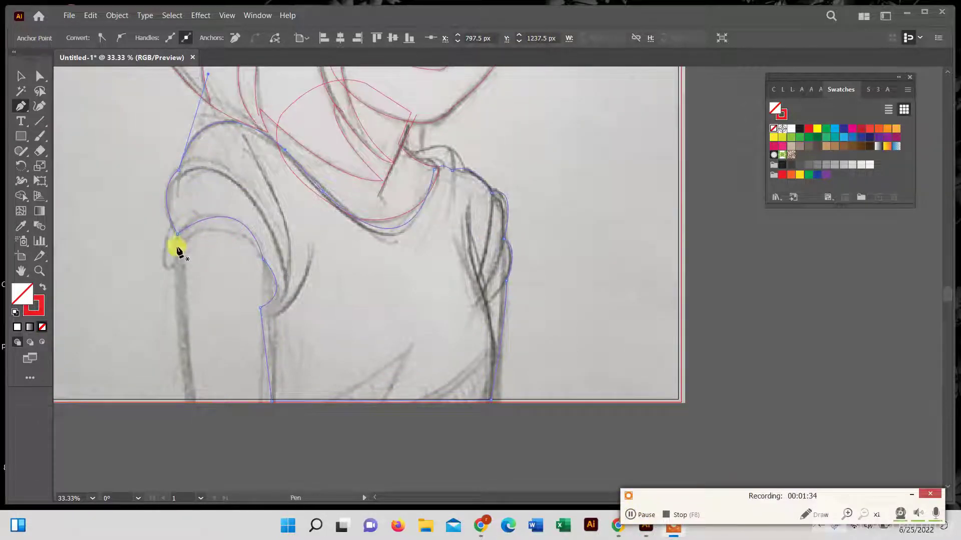
scroll(177, 230, down, 1)
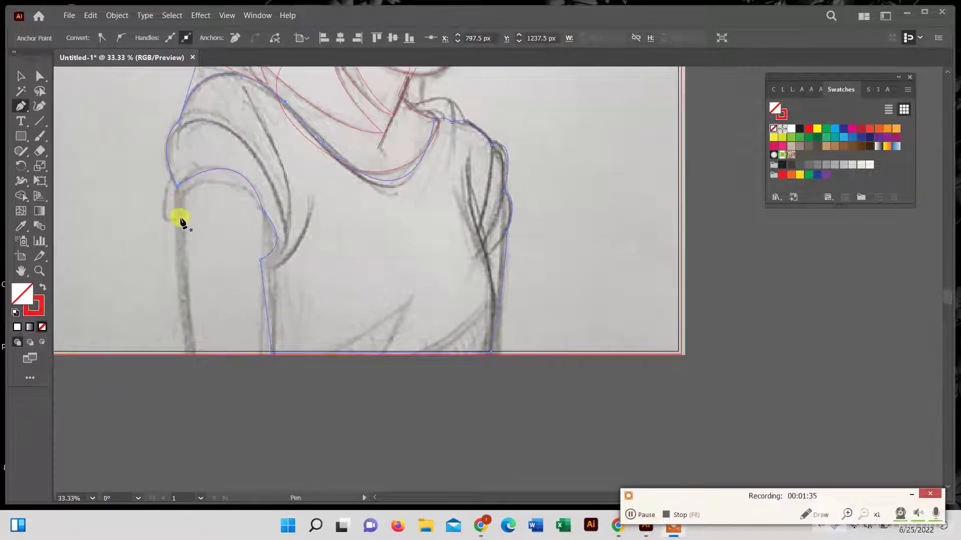
click(176, 187)
- Close the left arm outline along the artboard bottom and back to its start point
click(188, 353)
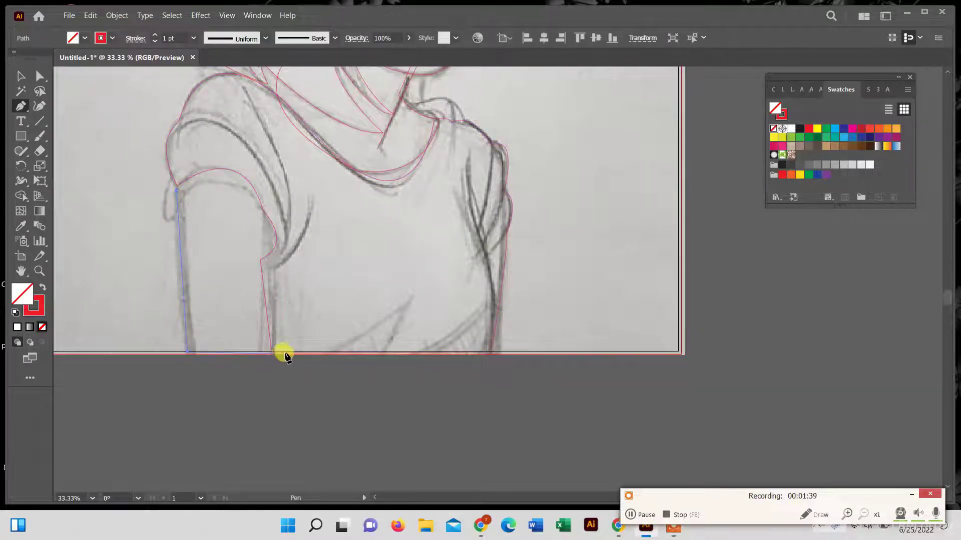
key(ctrl)
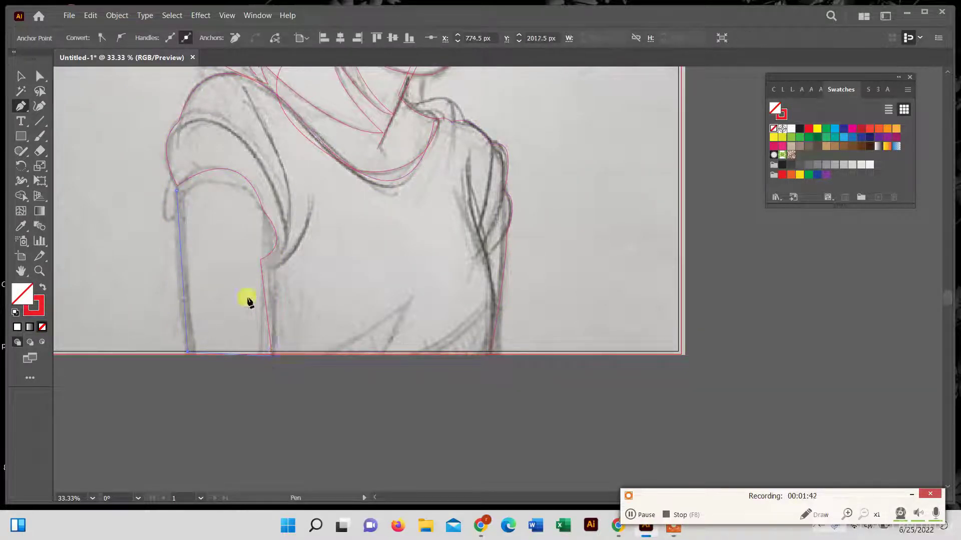
click(258, 354)
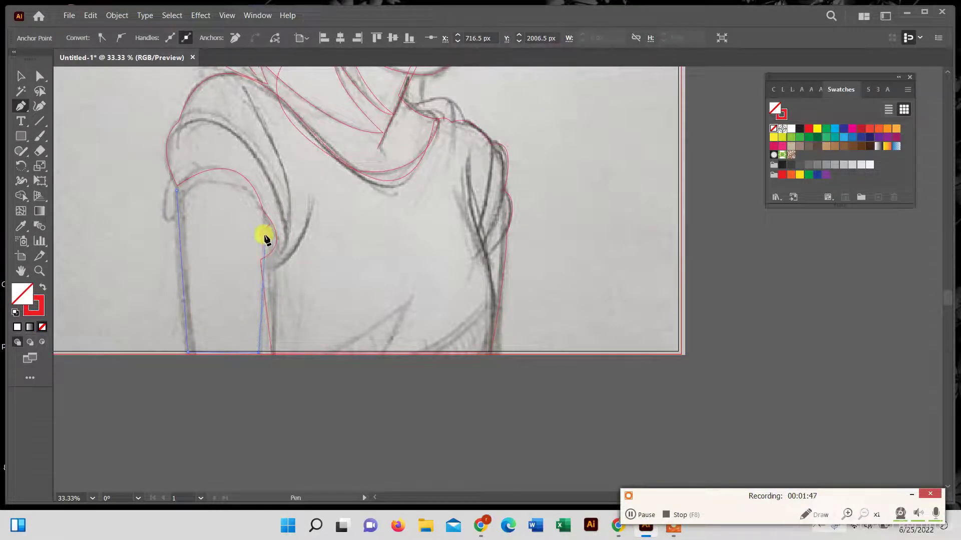
click(265, 206)
drag(177, 190, 116, 219)
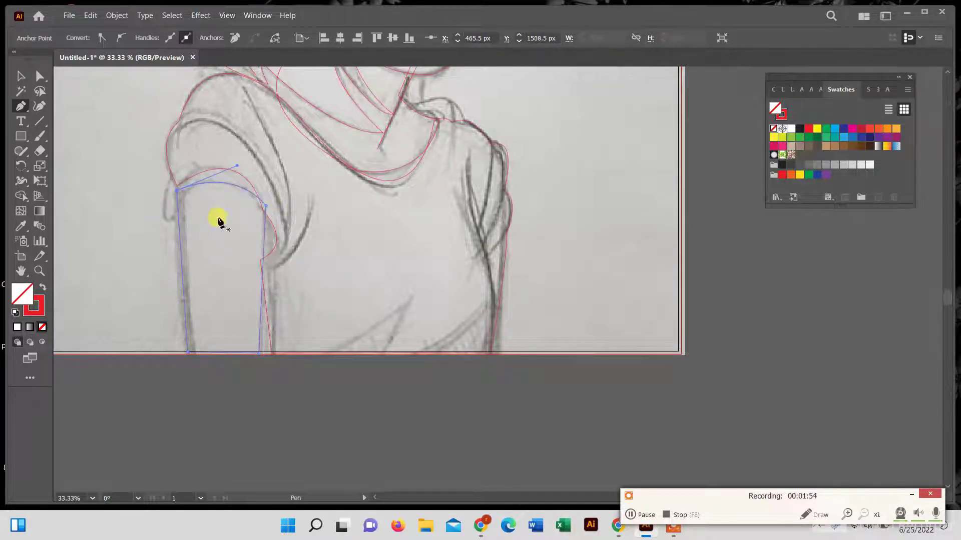
scroll(235, 129, up, 2)
- Draw curved fold and crease lines over the left sleeve down to the armpit
click(243, 124)
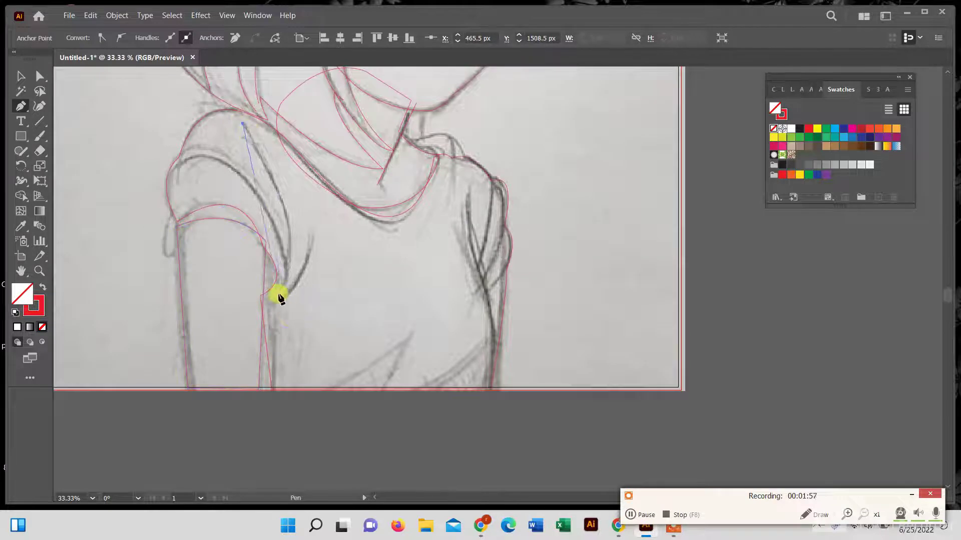
drag(281, 289, 229, 352)
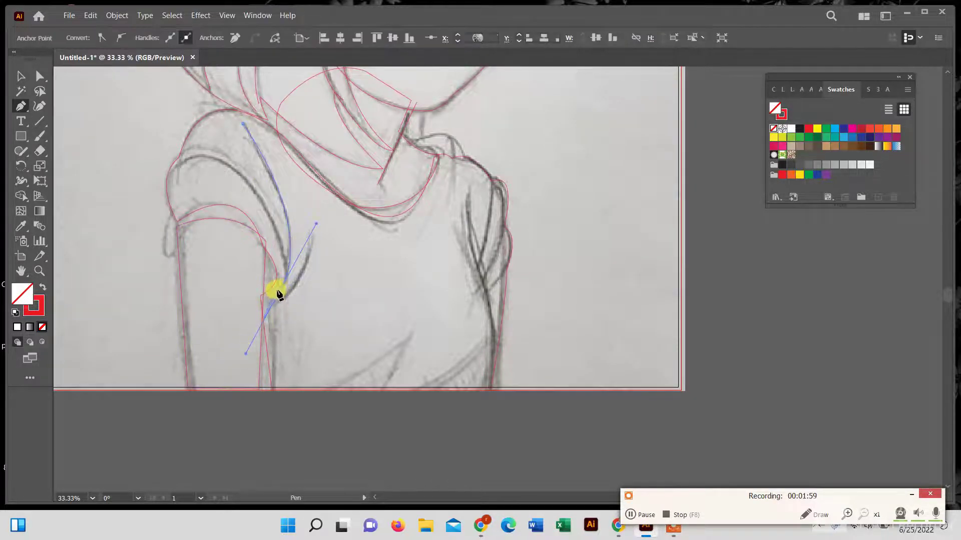
drag(280, 289, 104, 212)
click(20, 105)
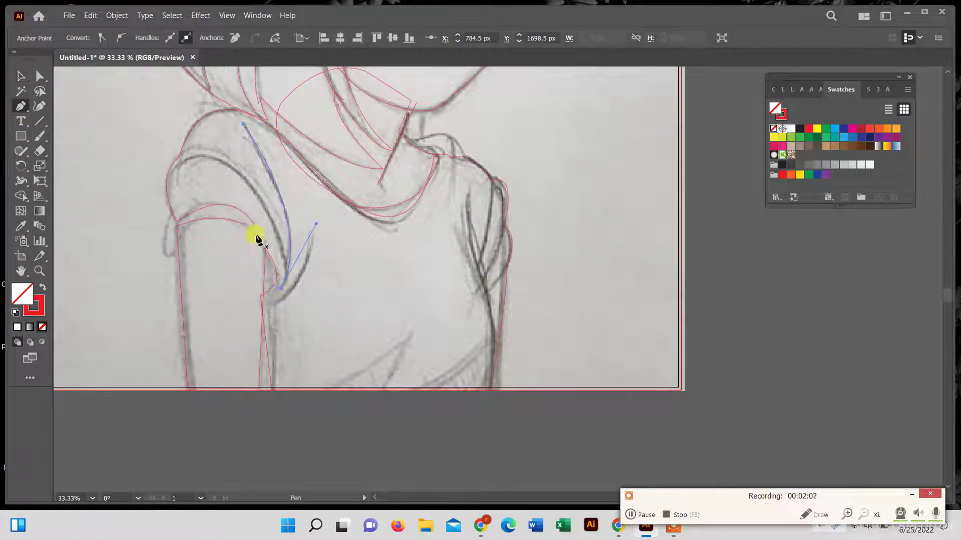
click(168, 178)
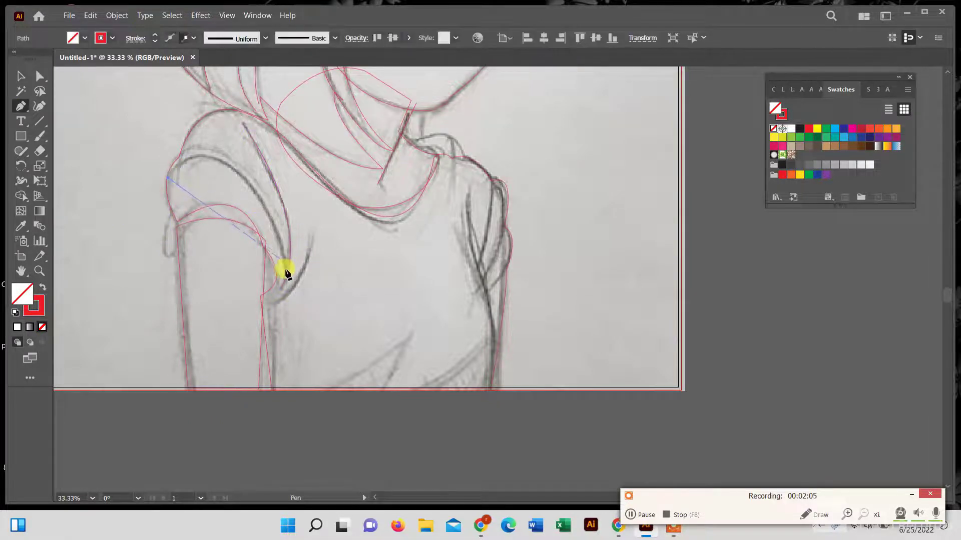
drag(259, 197, 313, 278)
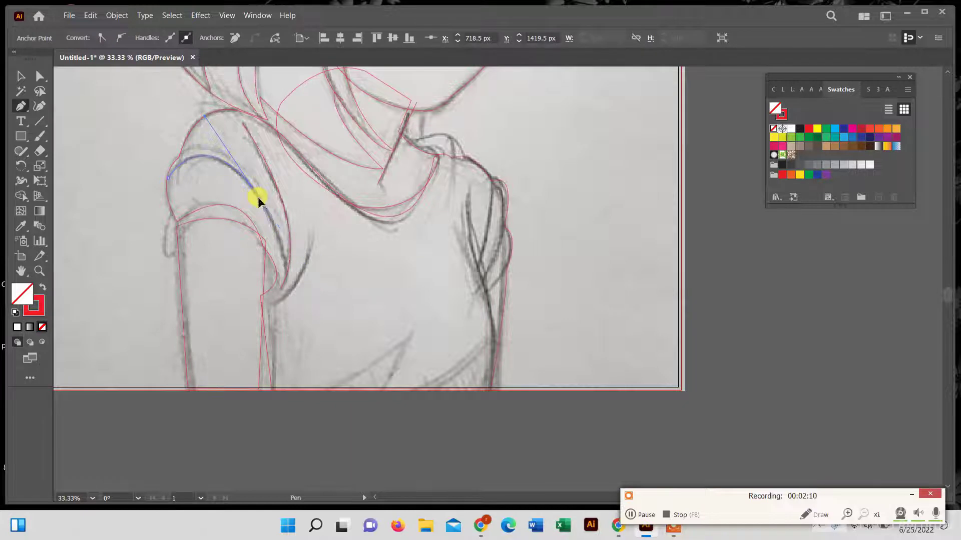
drag(285, 283, 272, 306)
click(286, 284)
- Add a crease curving from the chest into the armpit, then straight down to the bottom
mouse_move(268, 306)
mouse_down()
mouse_move(249, 298)
mouse_move(228, 312)
mouse_up()
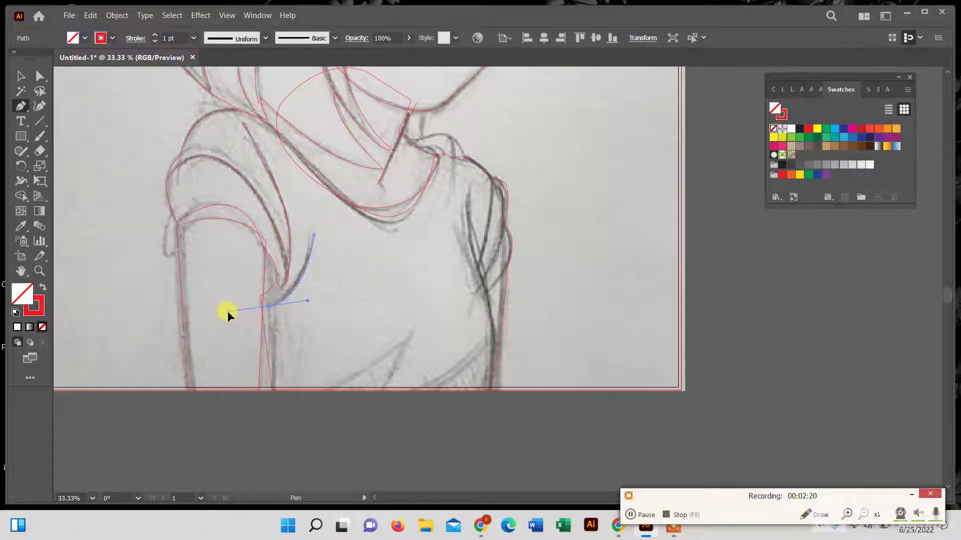
click(268, 306)
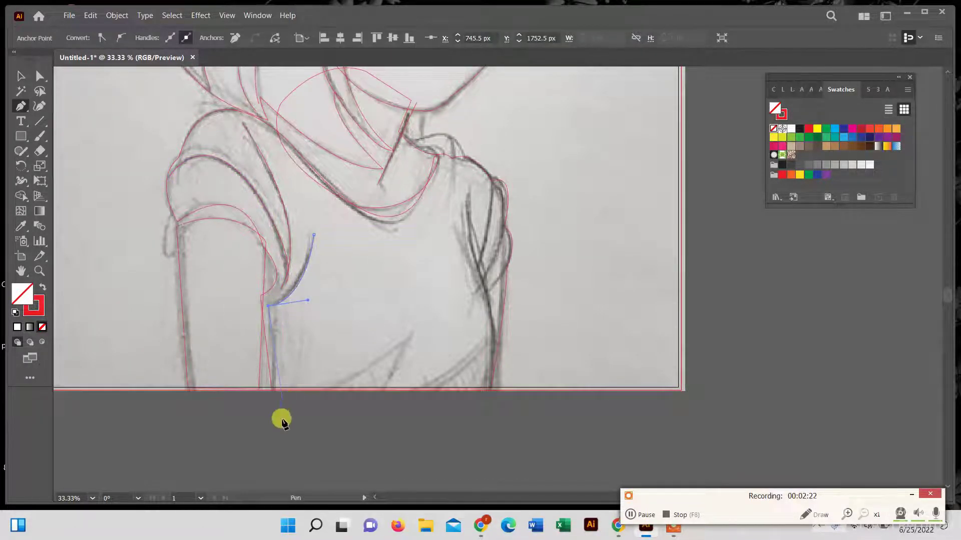
click(275, 387)
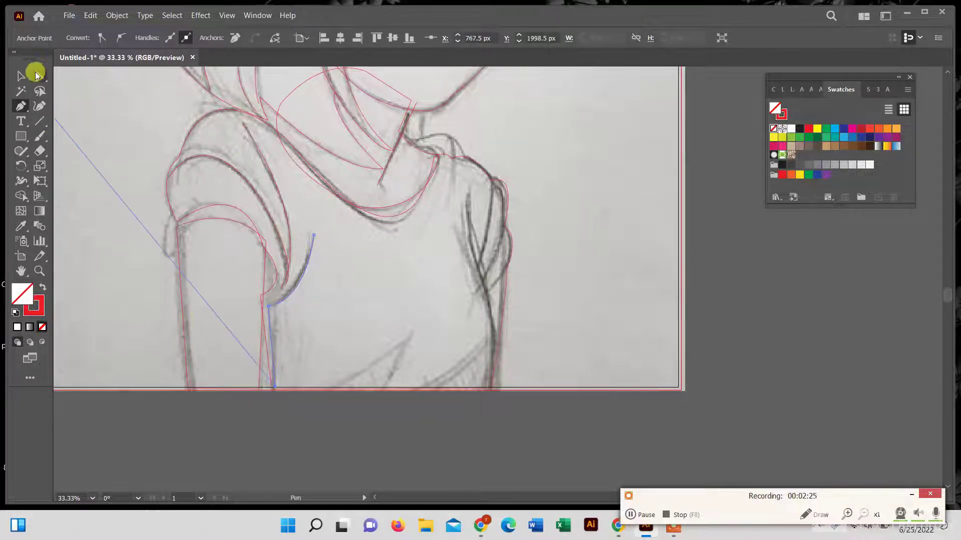
click(21, 106)
scroll(407, 257, up, 3)
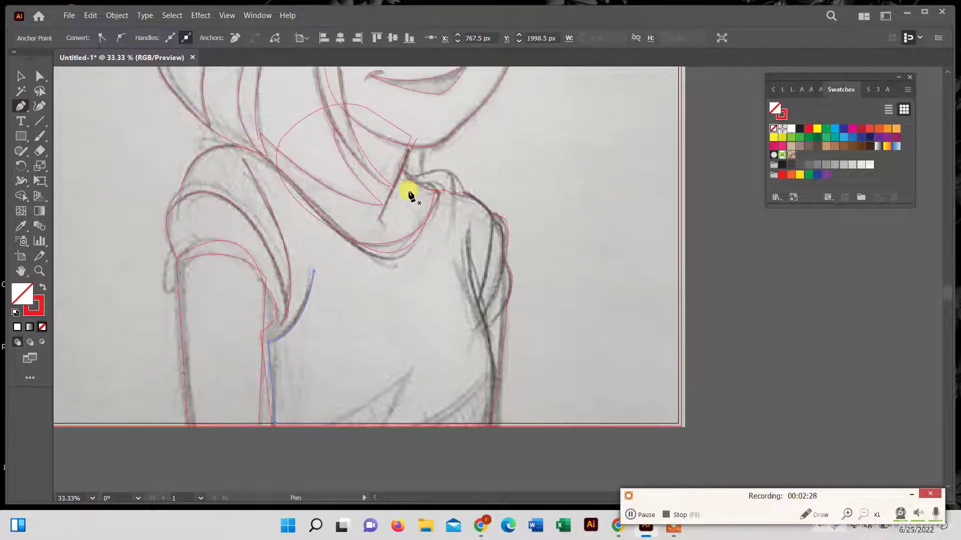
- Curve the collar edge toward the right shoulder and close the collar shape
click(402, 178)
drag(464, 197, 465, 238)
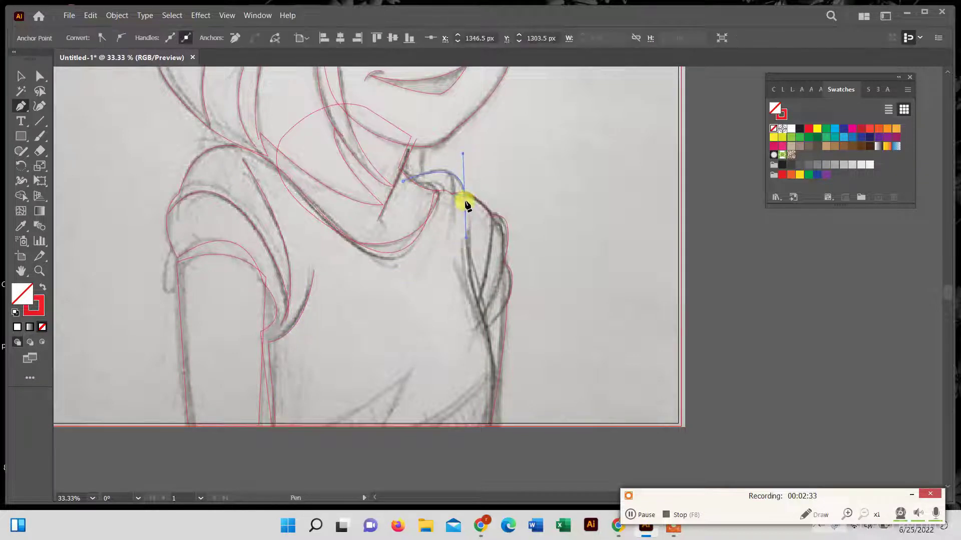
click(402, 176)
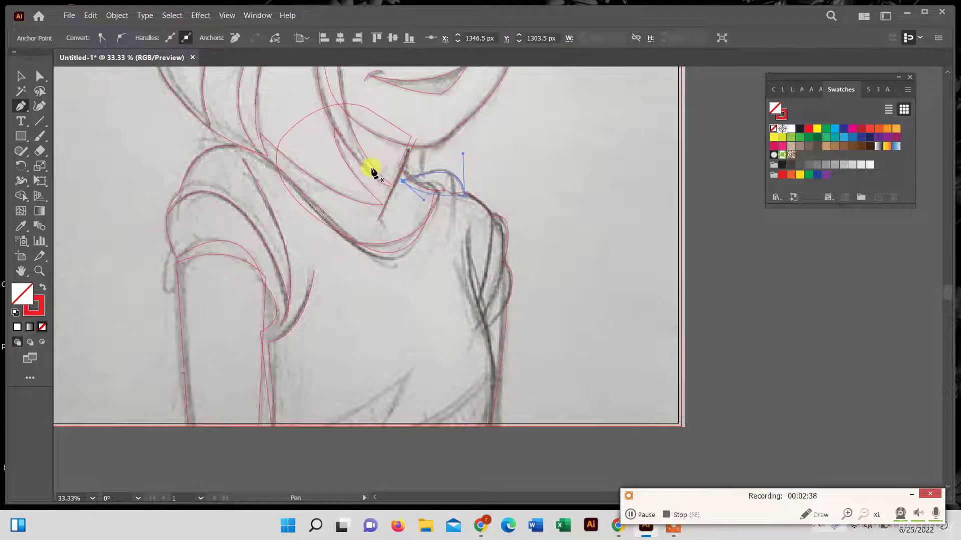
key(v)
key(p)
scroll(388, 253, up, 1)
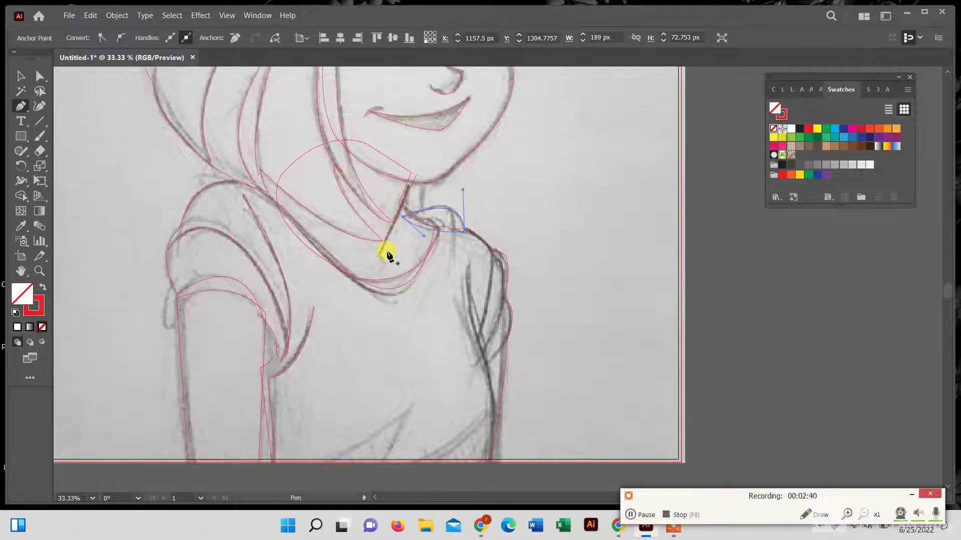
scroll(388, 253, up, 1)
- Draw a curved crease line from the right shoulder down the right sleeve
click(491, 270)
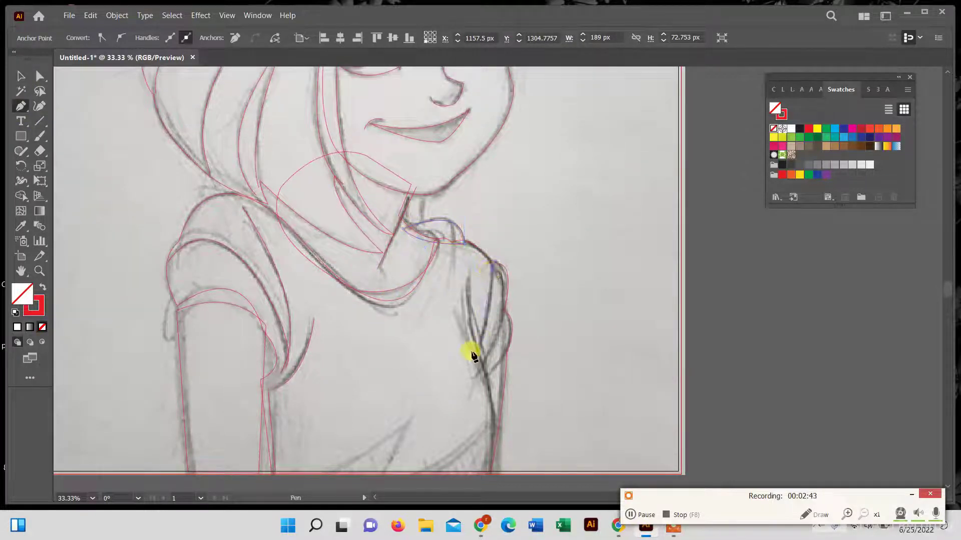
drag(471, 353, 446, 364)
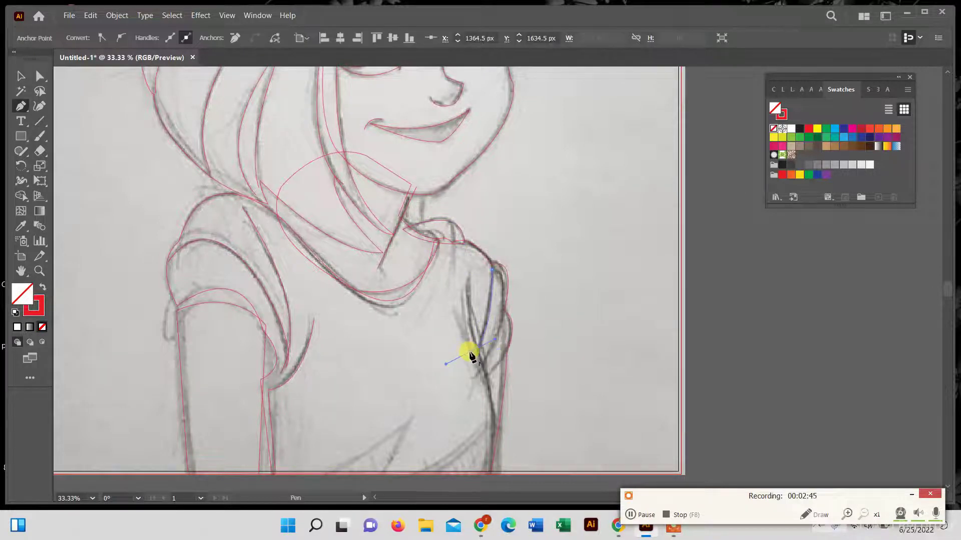
click(20, 77)
click(19, 106)
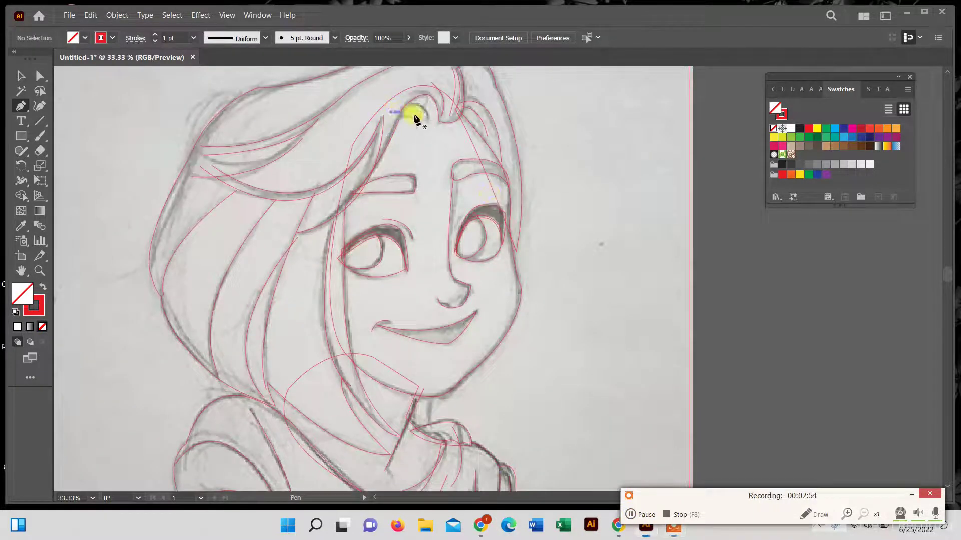
- Draw two short strand curves along the top of the hair
key(ctrl+shift+a)
click(394, 114)
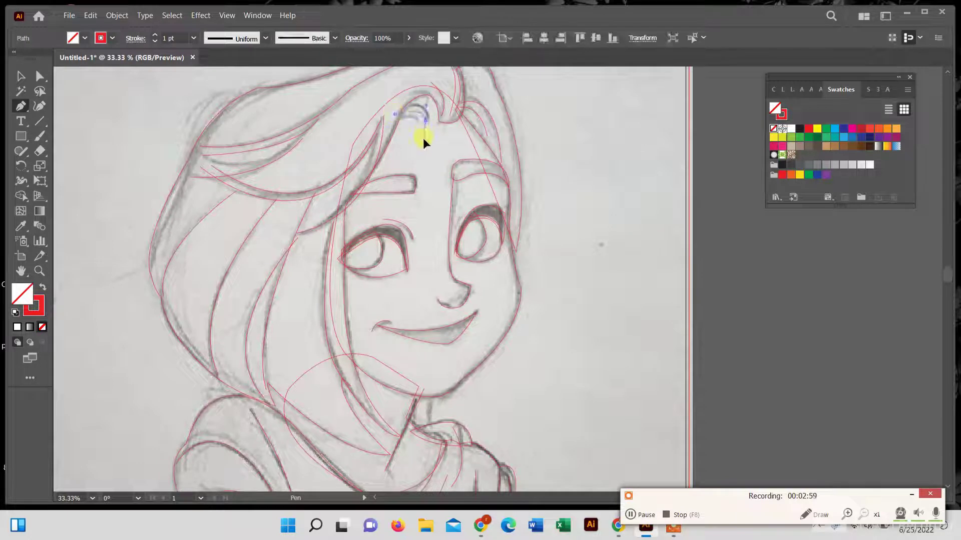
drag(419, 150, 419, 149)
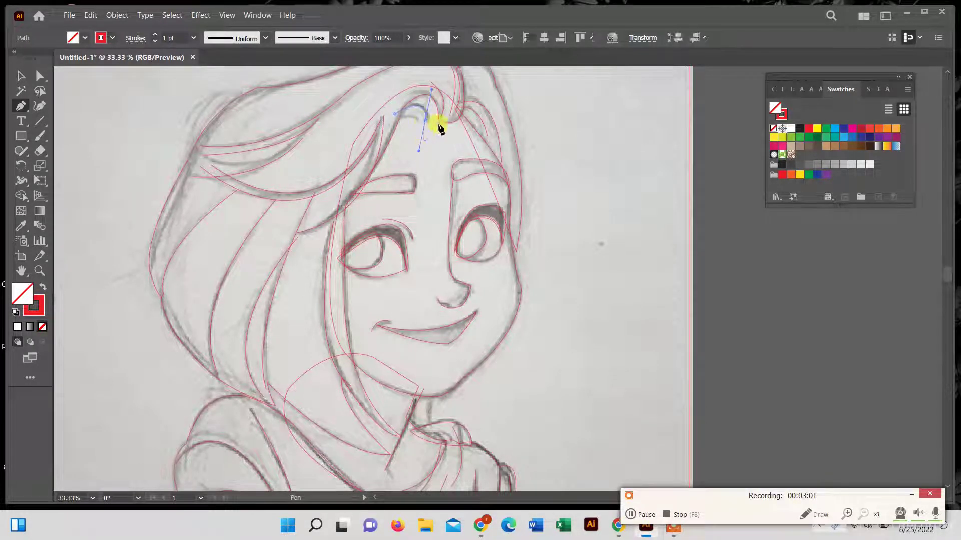
click(21, 105)
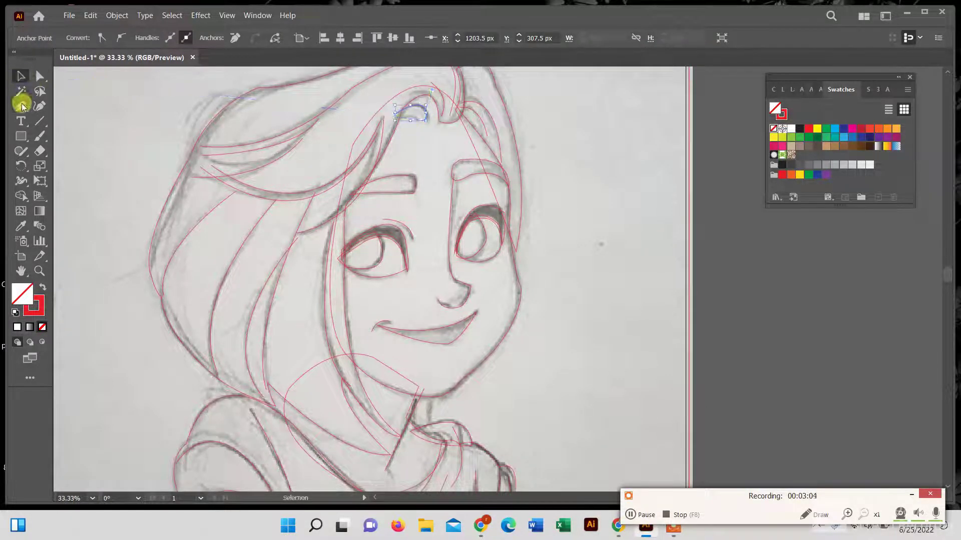
click(390, 126)
drag(421, 123, 424, 149)
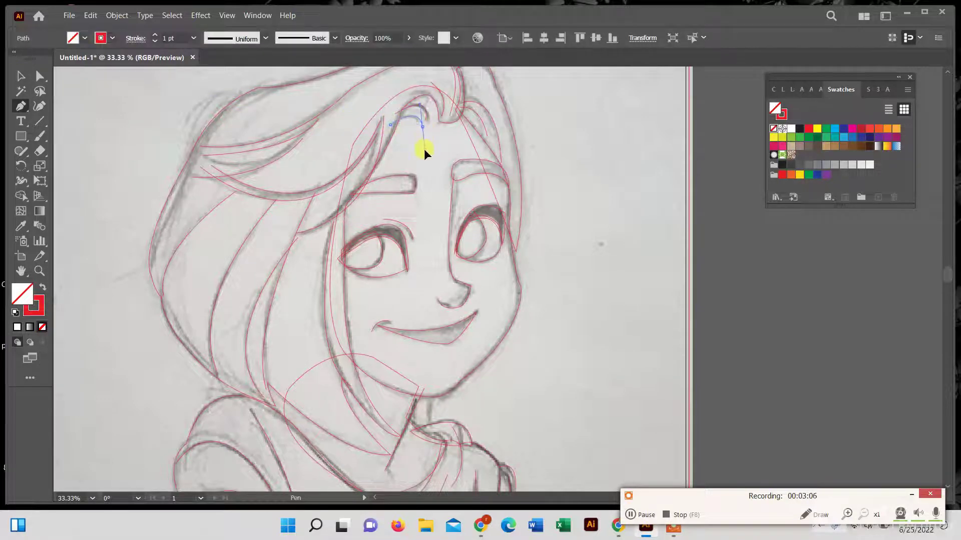
click(21, 106)
scroll(575, 223, up, 1)
scroll(575, 223, up, 3)
scroll(523, 296, down, 2)
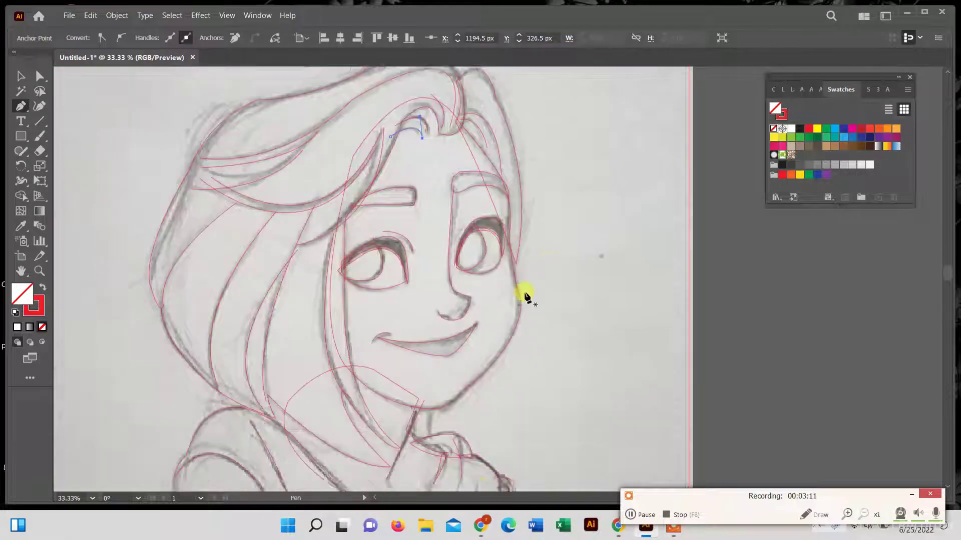
scroll(442, 302, down, 3)
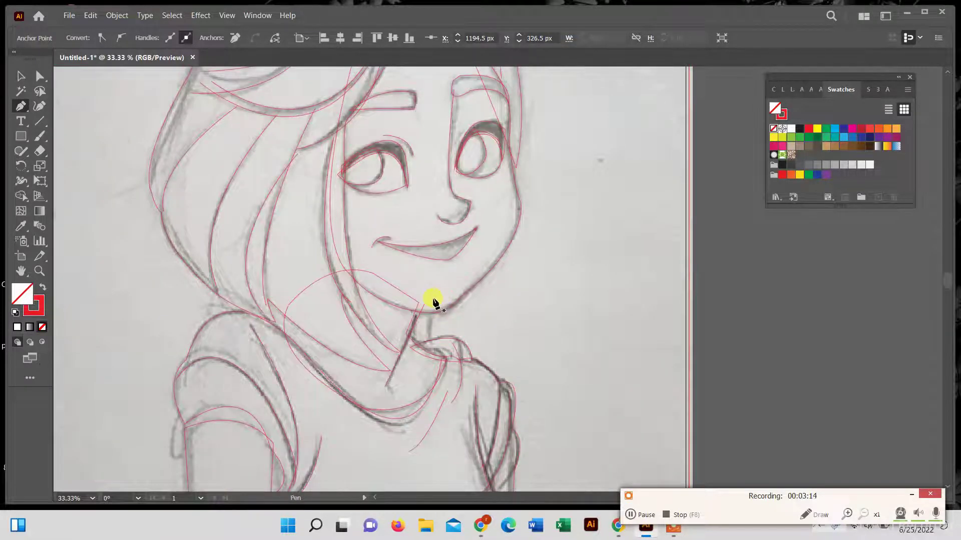
- Draw a small shading crescent under the chin and swap fill/stroke so it fills red
click(435, 301)
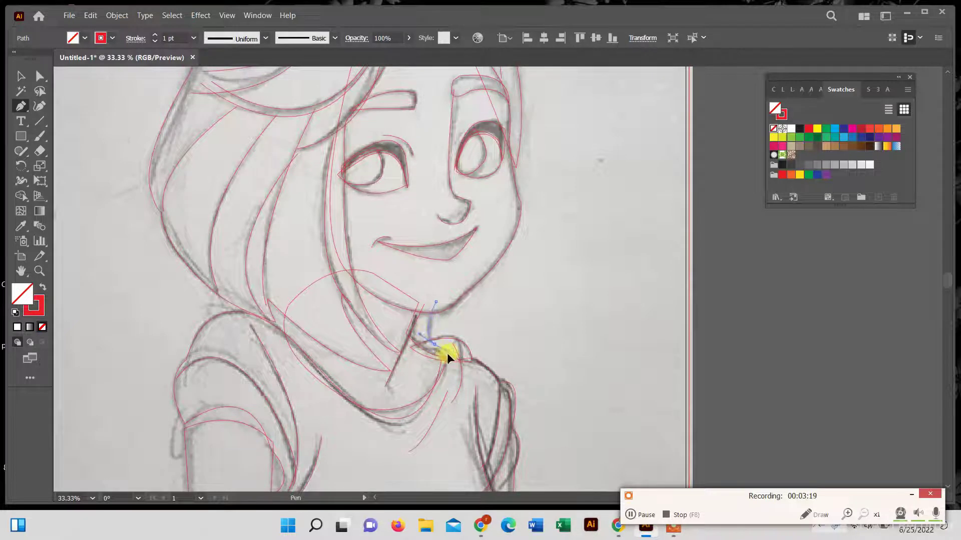
drag(446, 353, 445, 354)
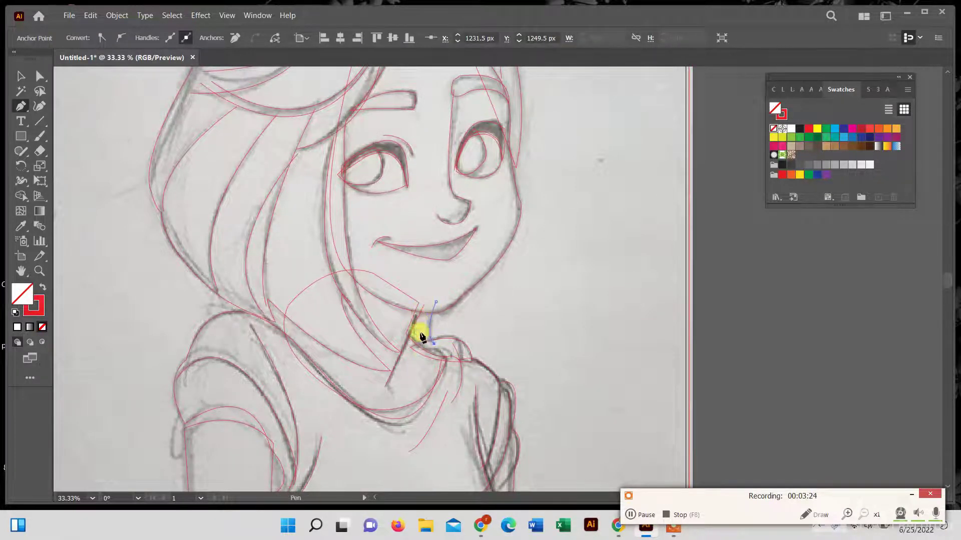
drag(420, 336, 429, 349)
key(ctrl+z)
key(ctrl+z)
key(ctrl+z)
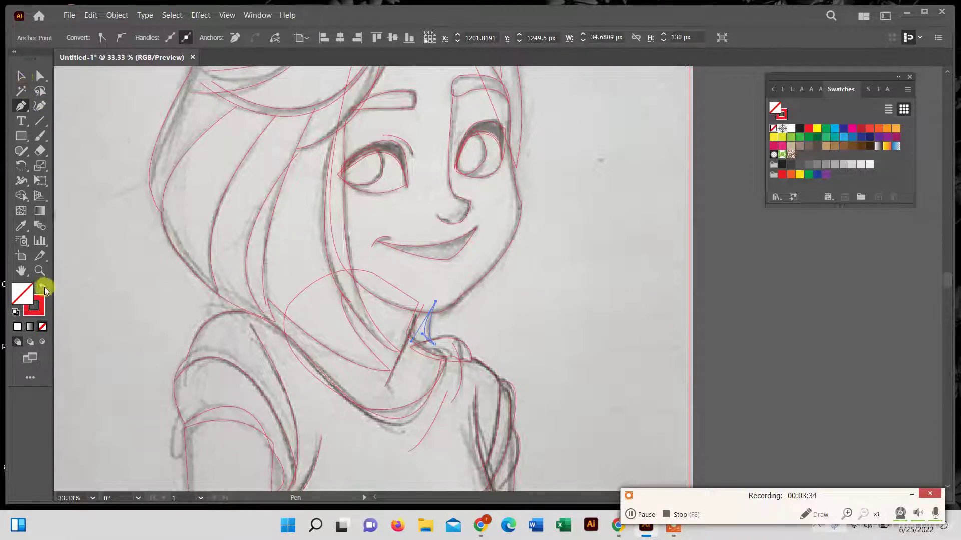
click(43, 287)
click(21, 76)
- Select the main hair shape and eyedropper the palette's dark red swatch into it
click(544, 323)
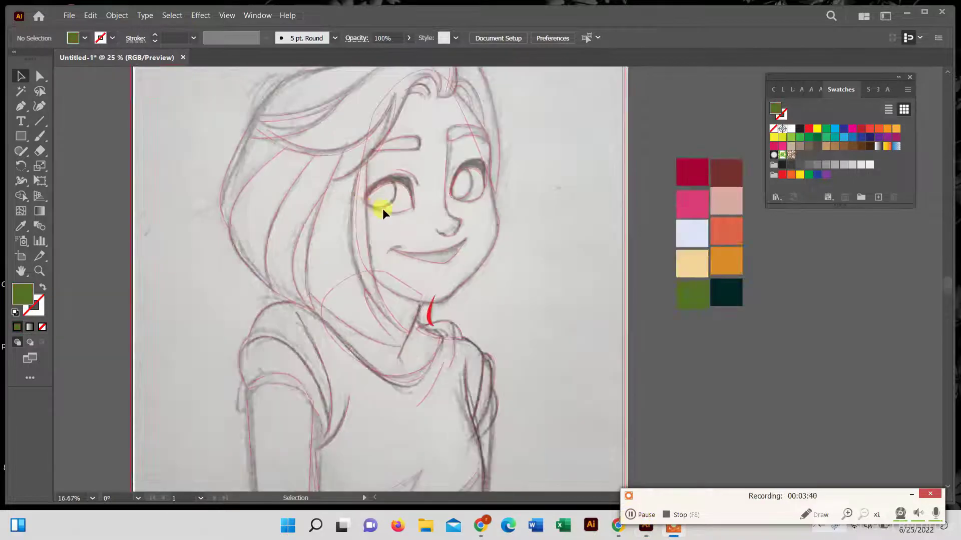
click(238, 258)
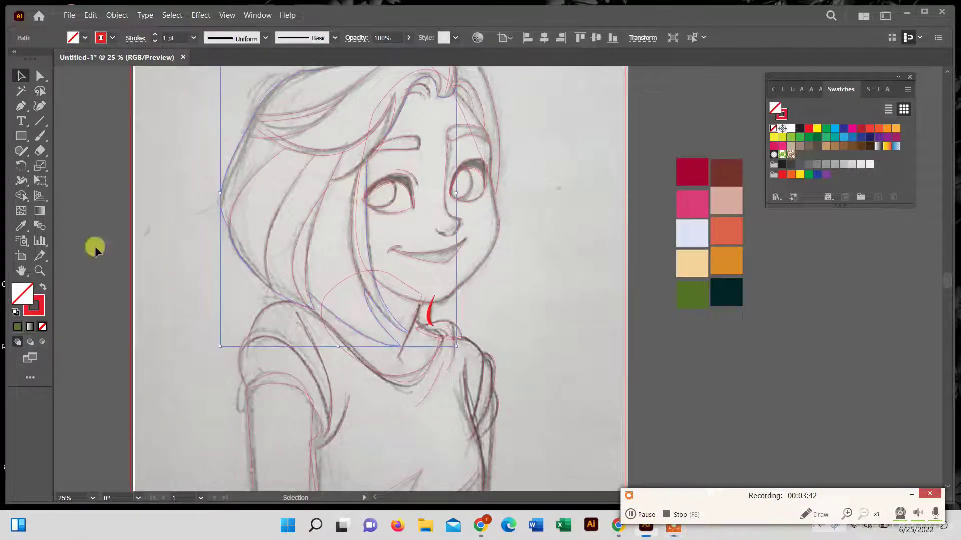
click(20, 225)
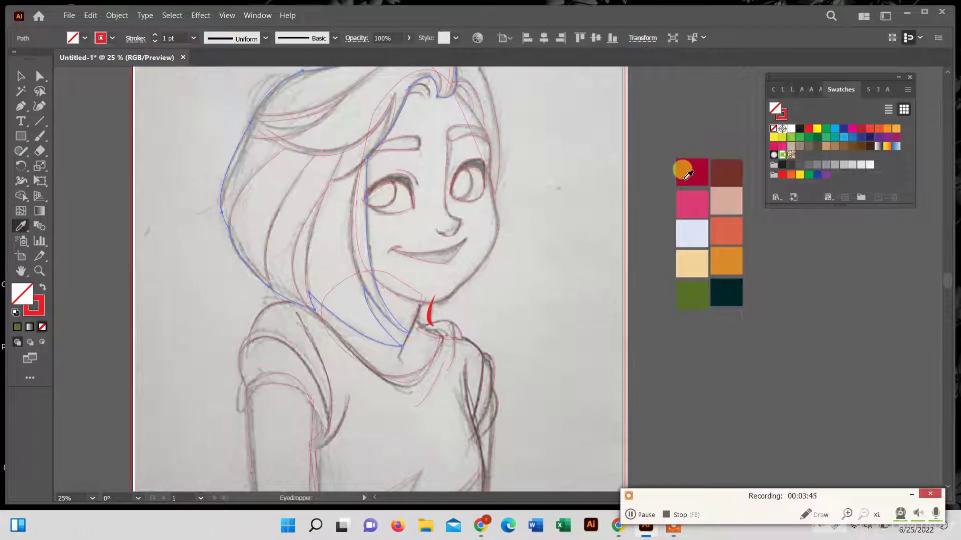
click(725, 172)
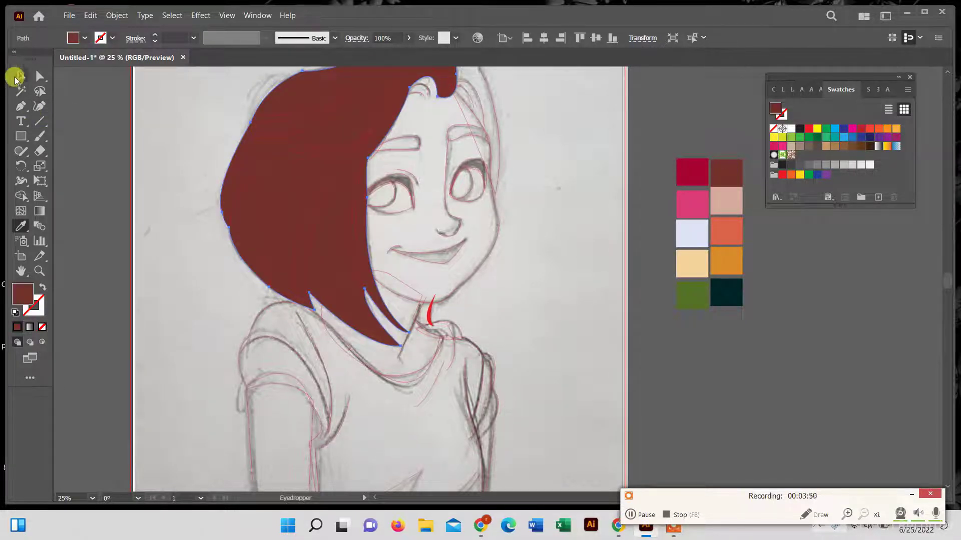
click(15, 79)
scroll(309, 185, up, 2)
scroll(405, 170, up, 1)
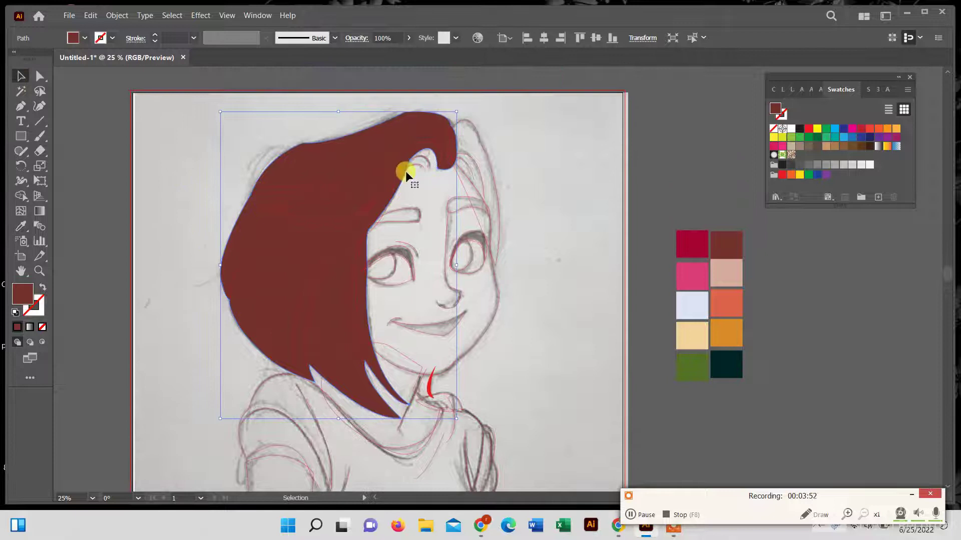
- Fill the right hair strand with the same dark red
click(481, 146)
click(21, 226)
click(299, 166)
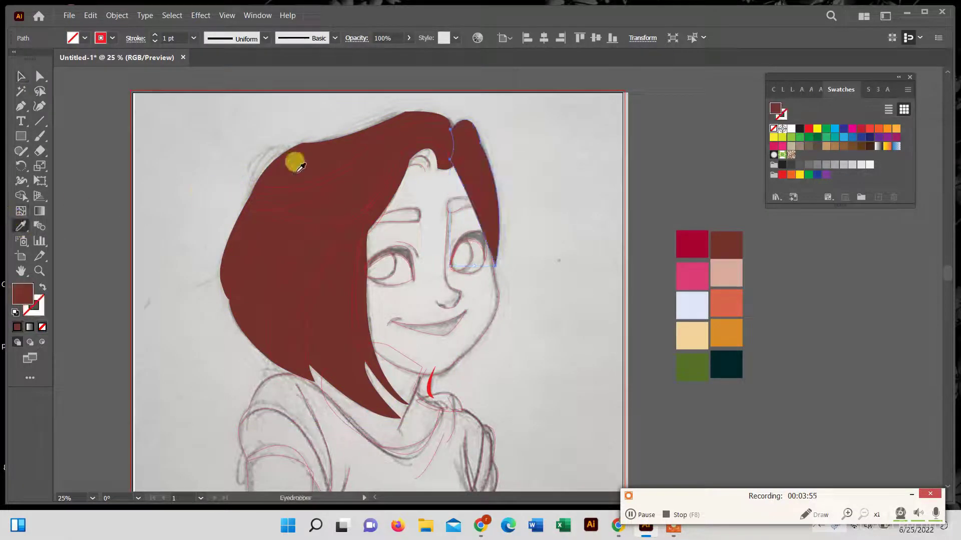
click(21, 76)
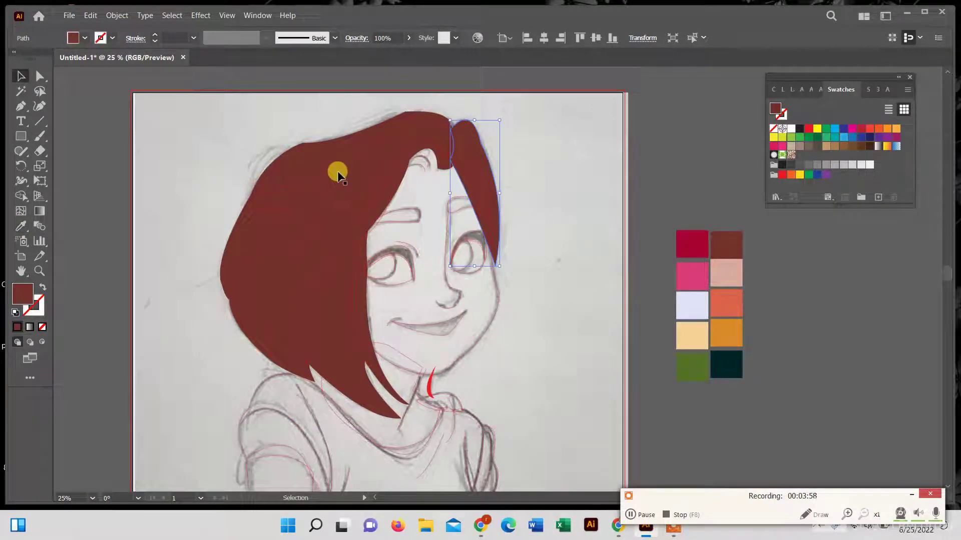
- Select all the thin hair-strand lines and group them
click(341, 175)
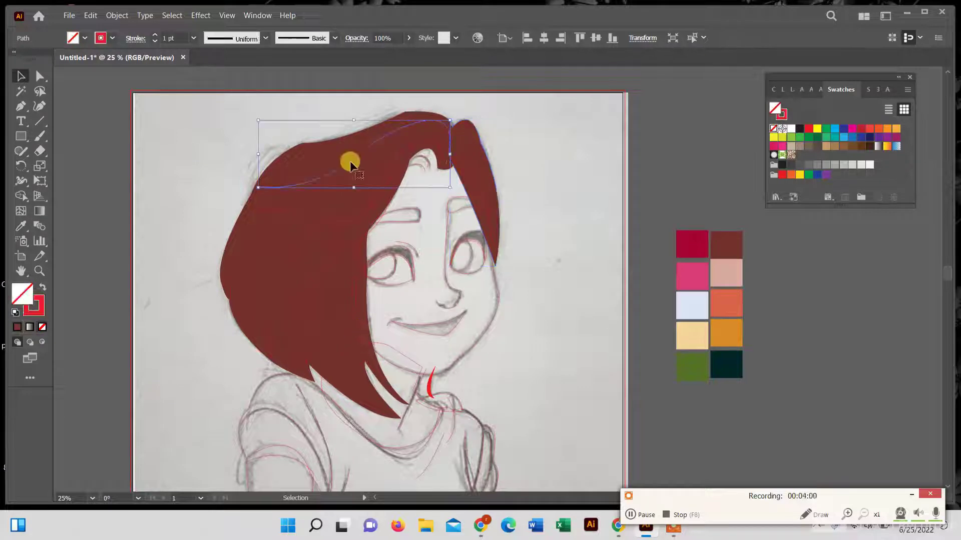
shift+click(339, 175)
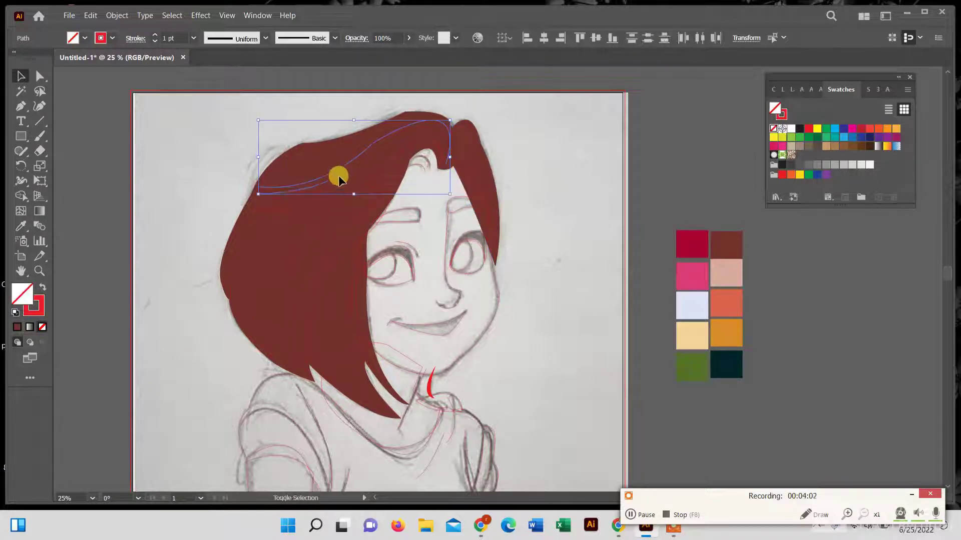
shift+click(318, 200)
shift+click(320, 196)
shift+click(293, 216)
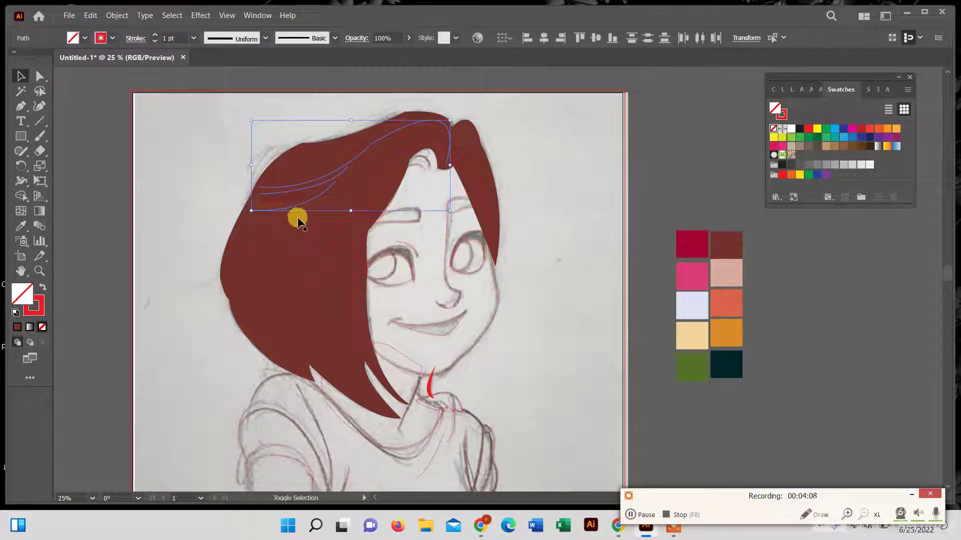
shift+click(298, 226)
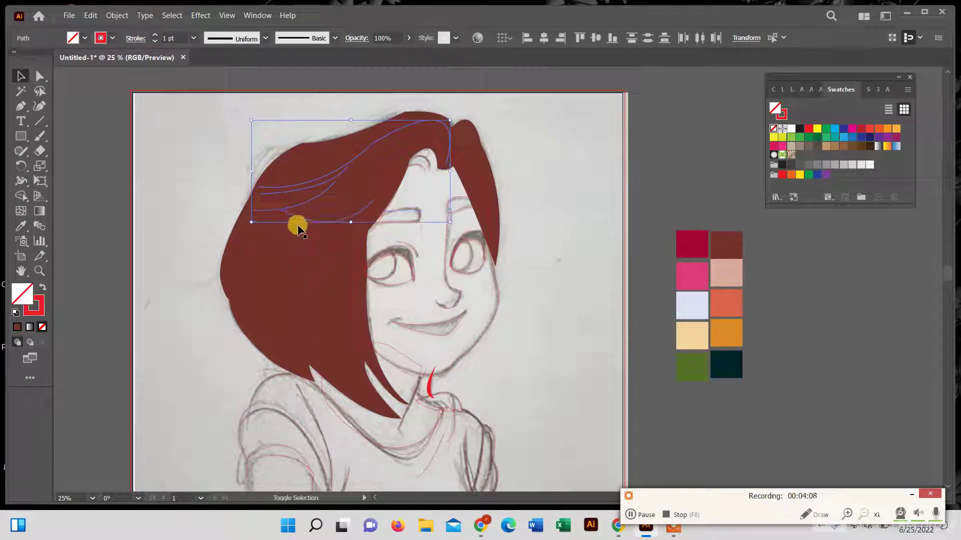
shift+click(266, 236)
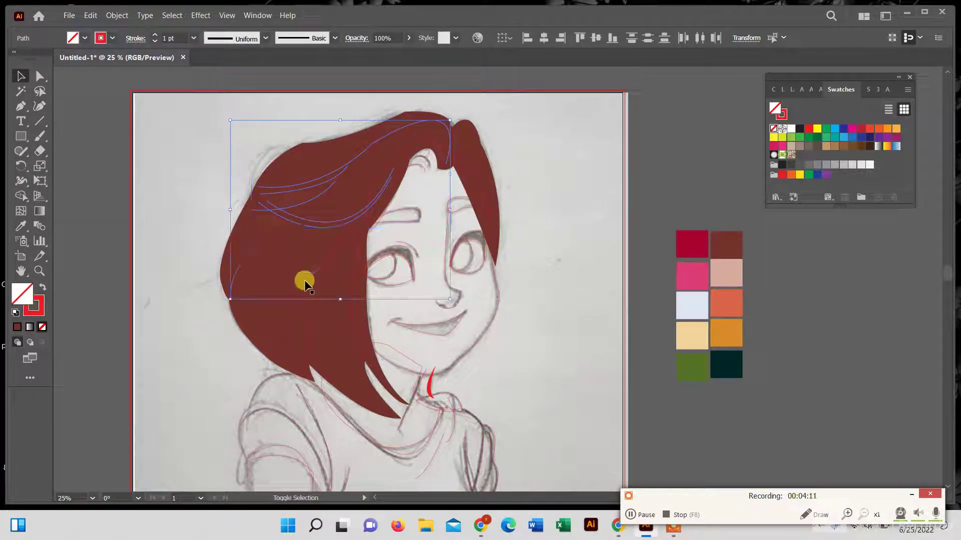
shift+click(294, 256)
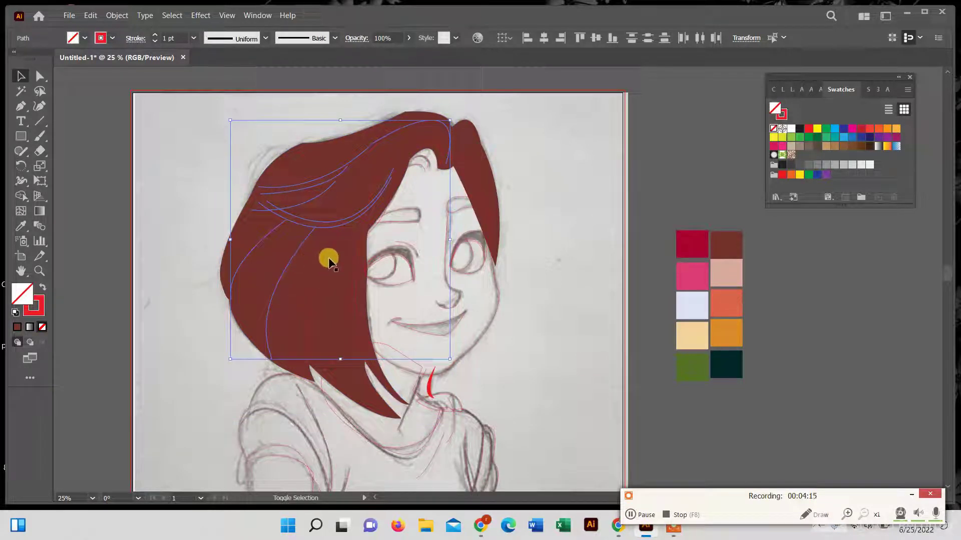
shift+click(330, 253)
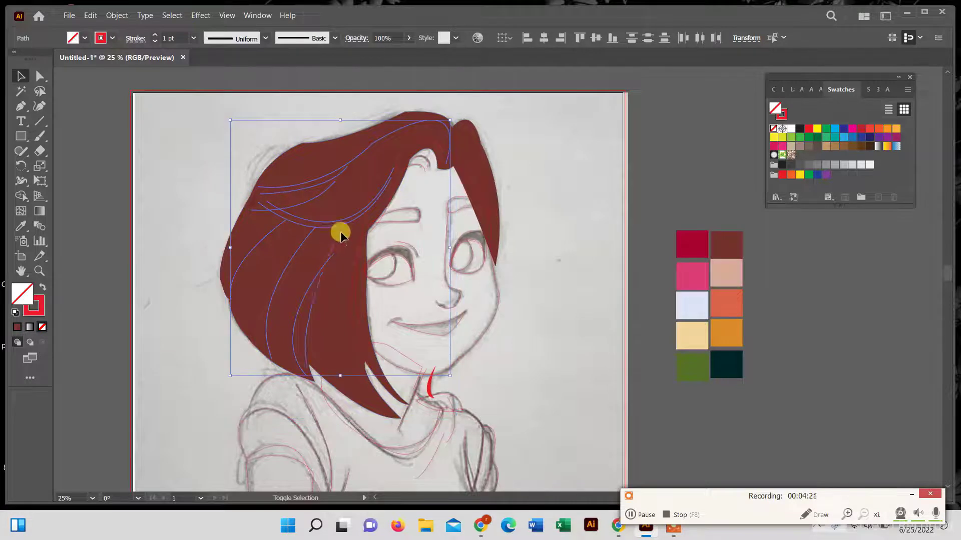
shift+click(373, 184)
shift+click(431, 209)
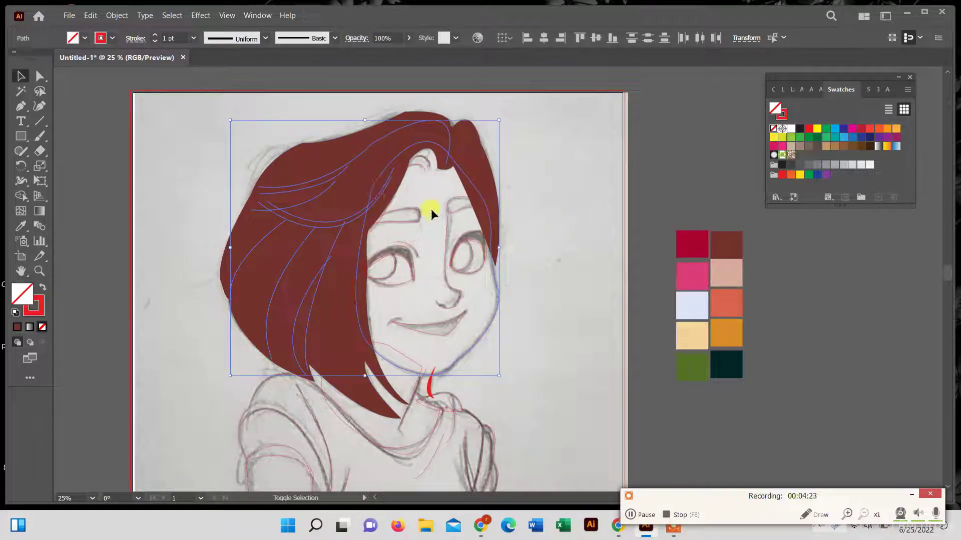
shift+click(467, 181)
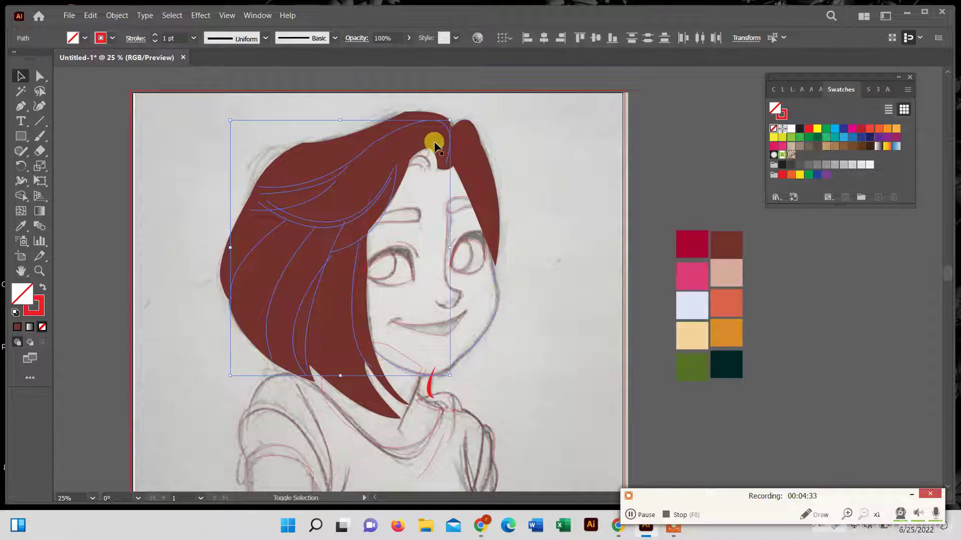
shift+click(475, 164)
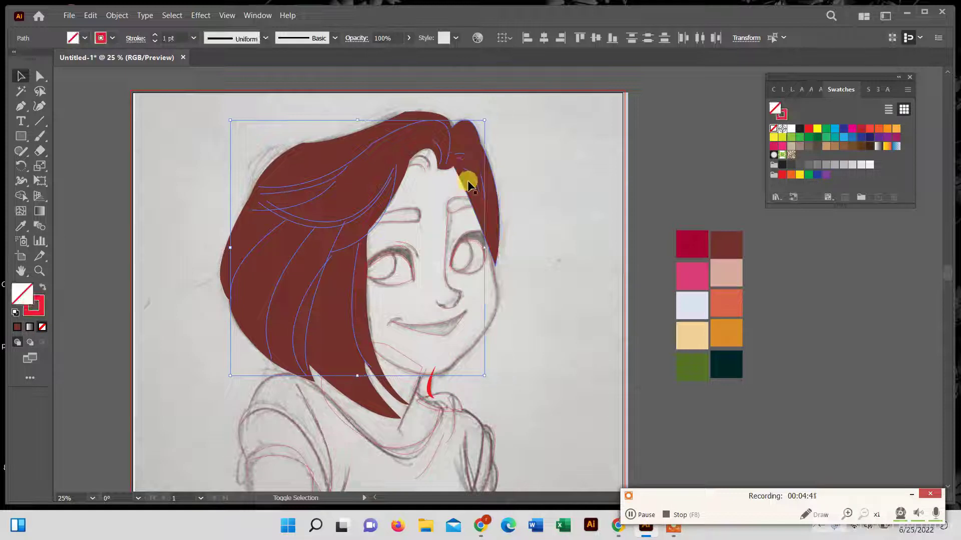
right_click(473, 312)
click(511, 131)
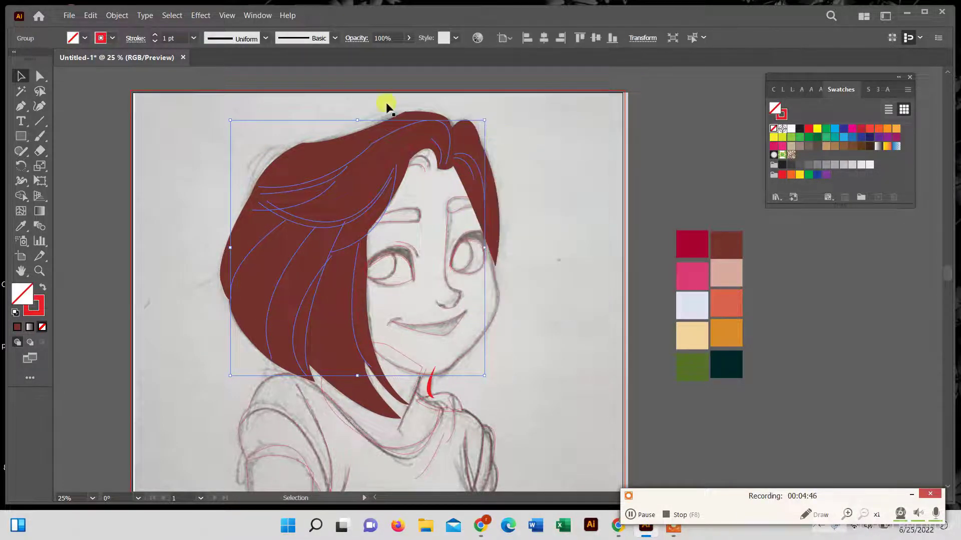
- Make the grouped strands light pink strokes with the tapered Width Profile 1
click(264, 39)
click(235, 79)
click(21, 226)
click(732, 268)
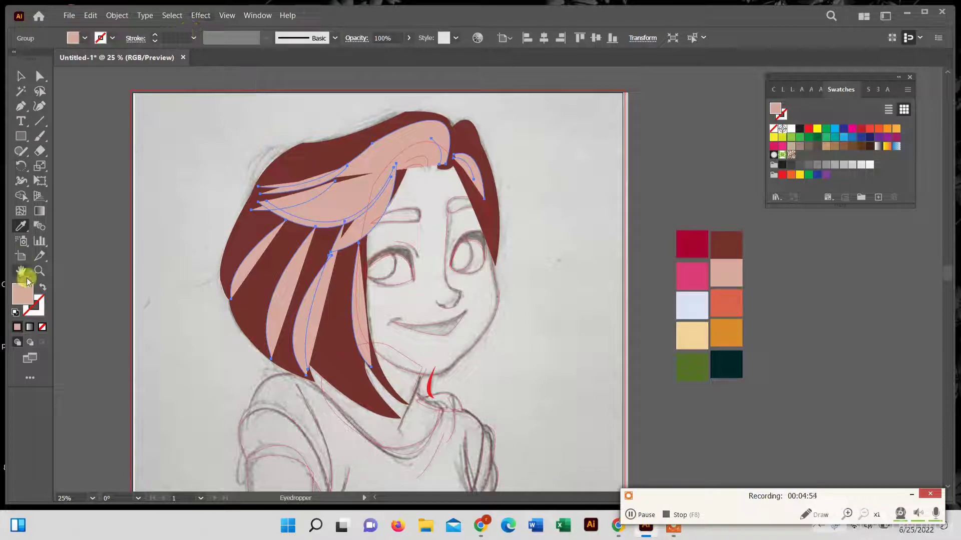
click(41, 289)
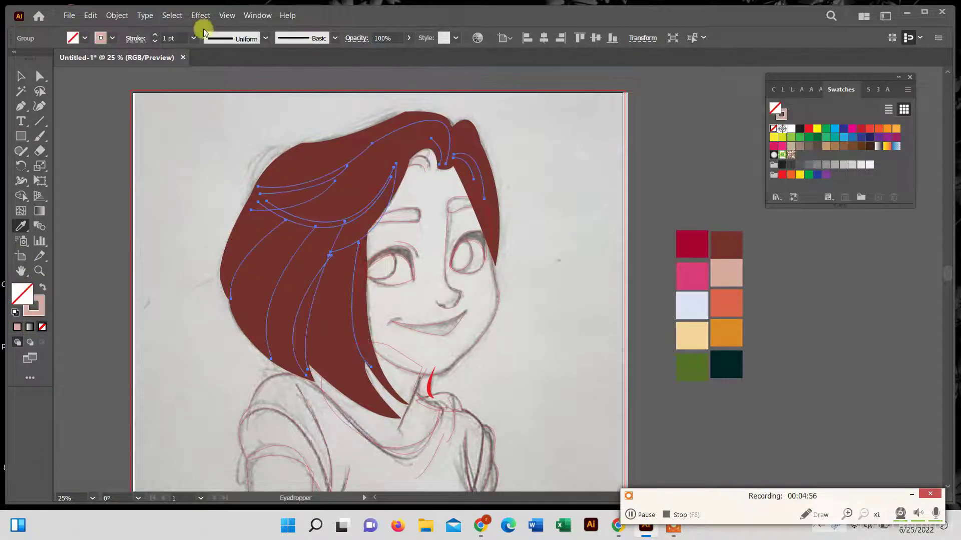
click(265, 38)
click(230, 79)
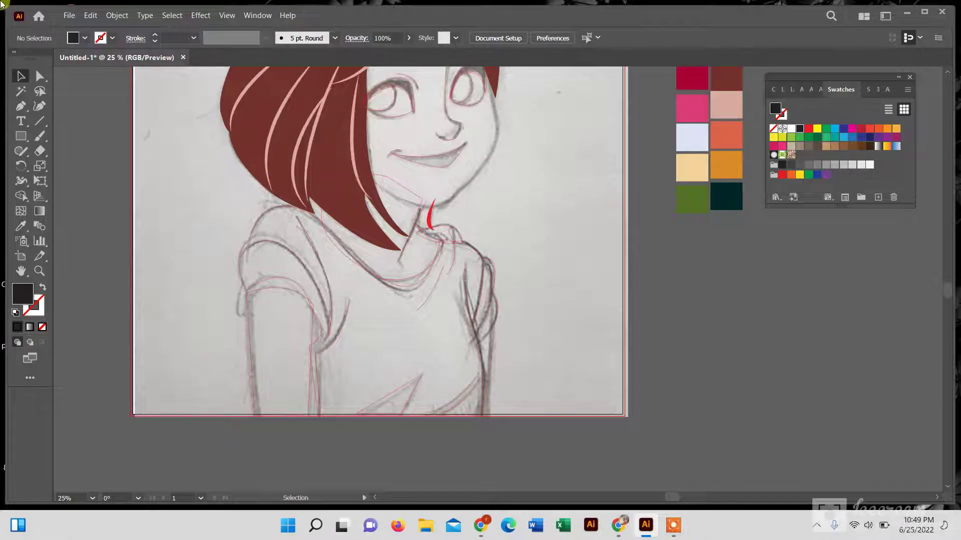
- Unlock all objects and move the reference sketch beside the artboard
click(131, 19)
click(153, 112)
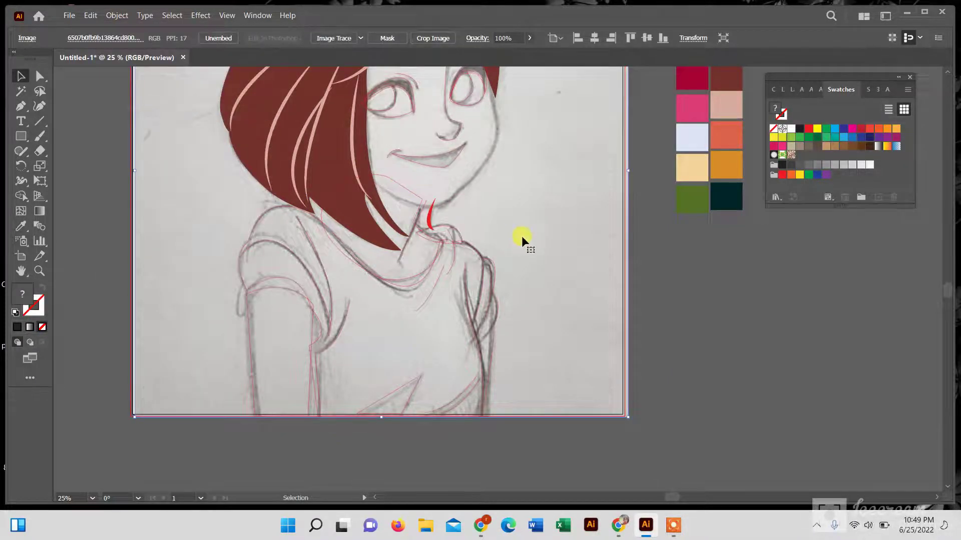
scroll(630, 389, down, 2)
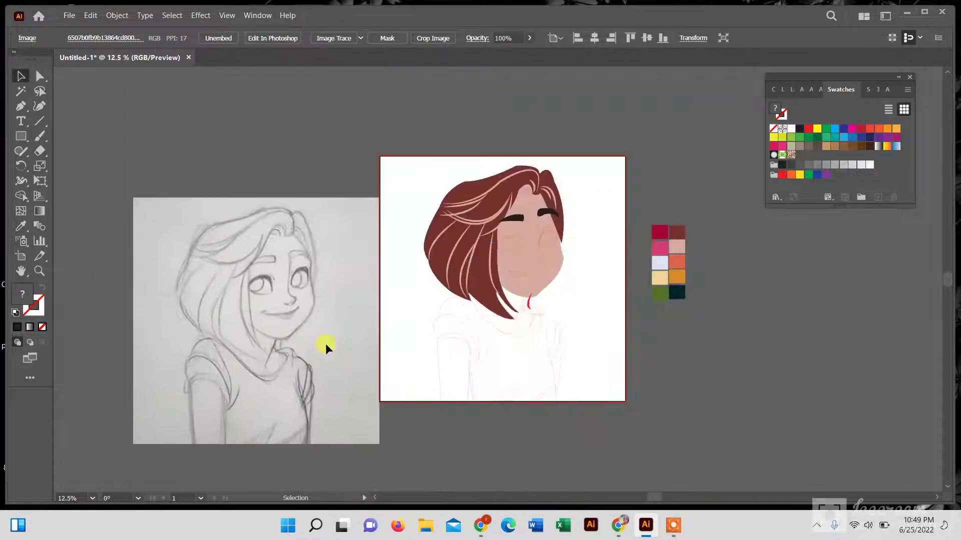
drag(623, 390, 295, 320)
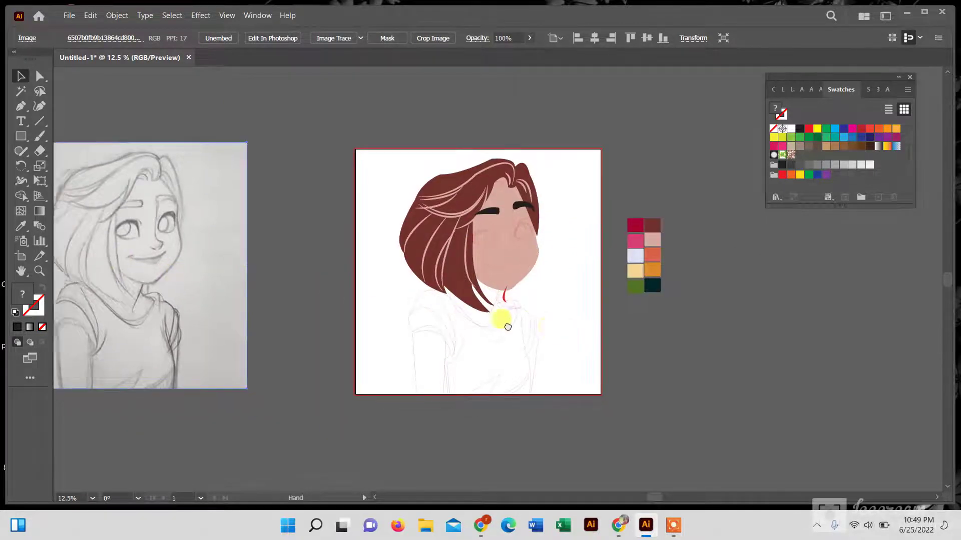
scroll(500, 322, right, 4)
scroll(502, 324, right, 1)
scroll(398, 242, up, 1)
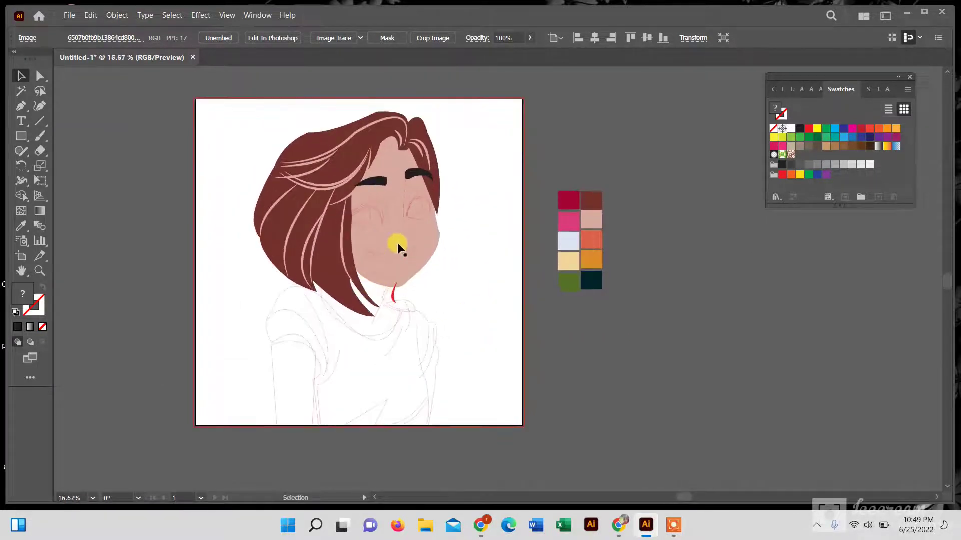
scroll(429, 221, up, 2)
- Make the nose line a black stroke with the tapered Width Profile 1
click(416, 228)
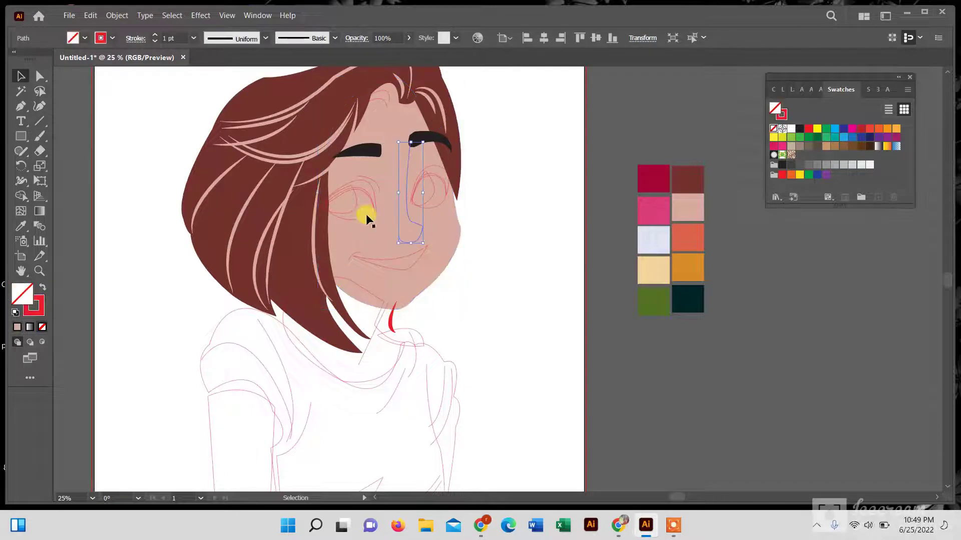
click(100, 38)
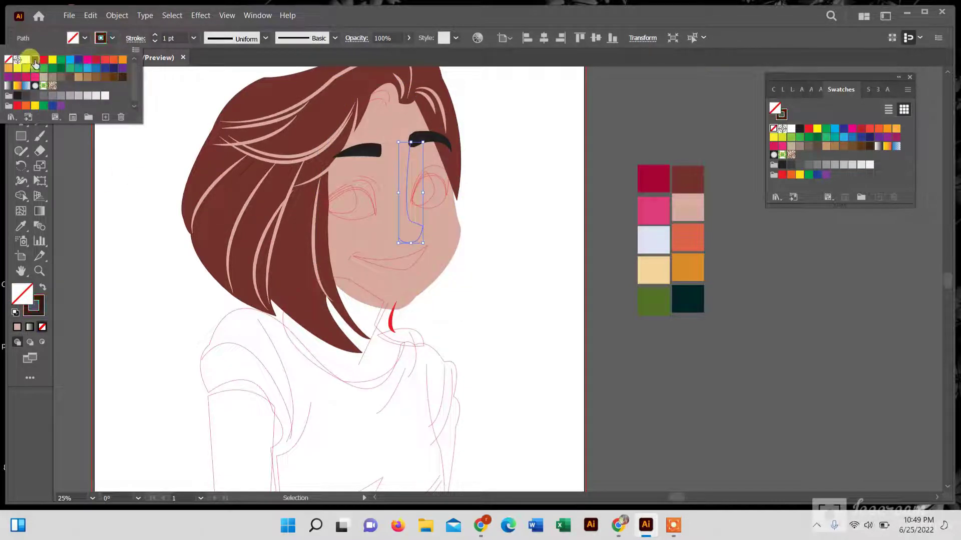
click(265, 38)
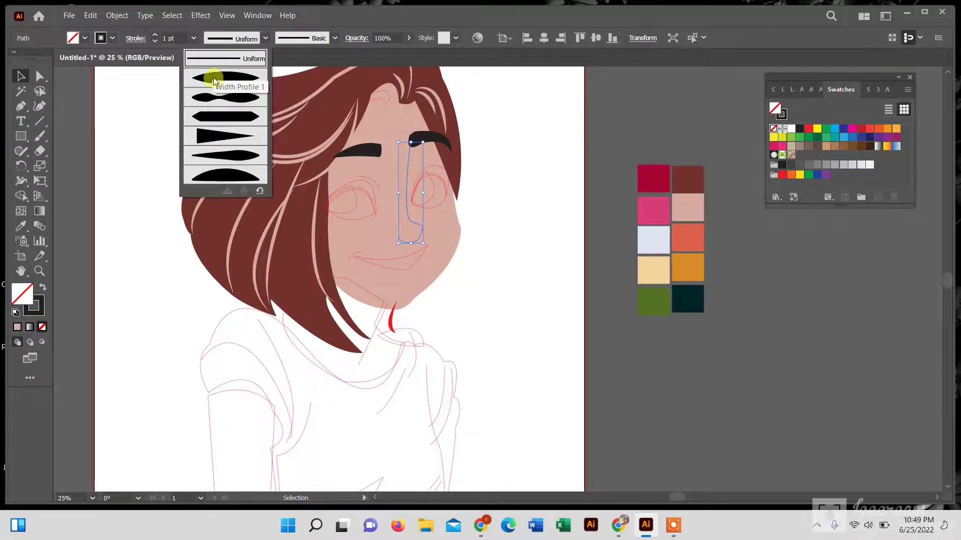
click(215, 82)
click(542, 212)
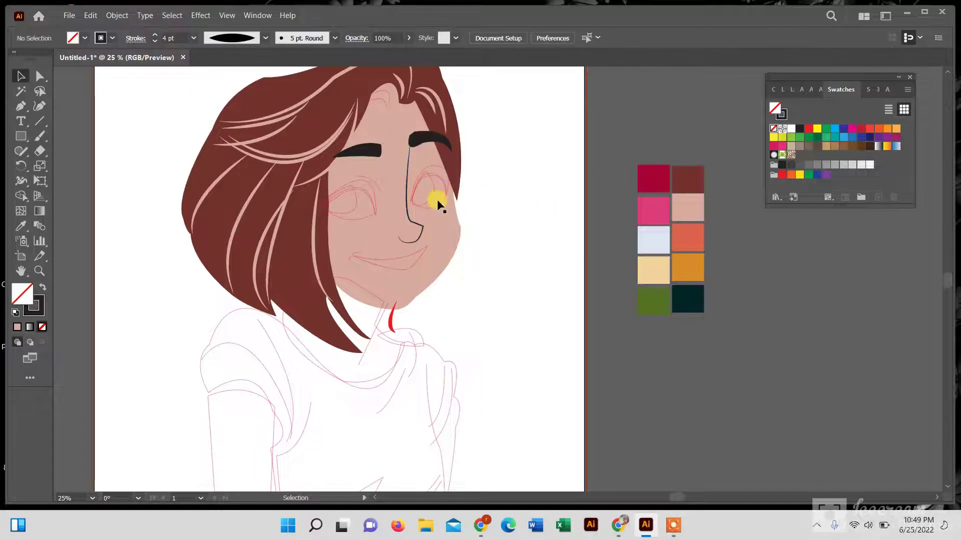
scroll(336, 212, up, 1)
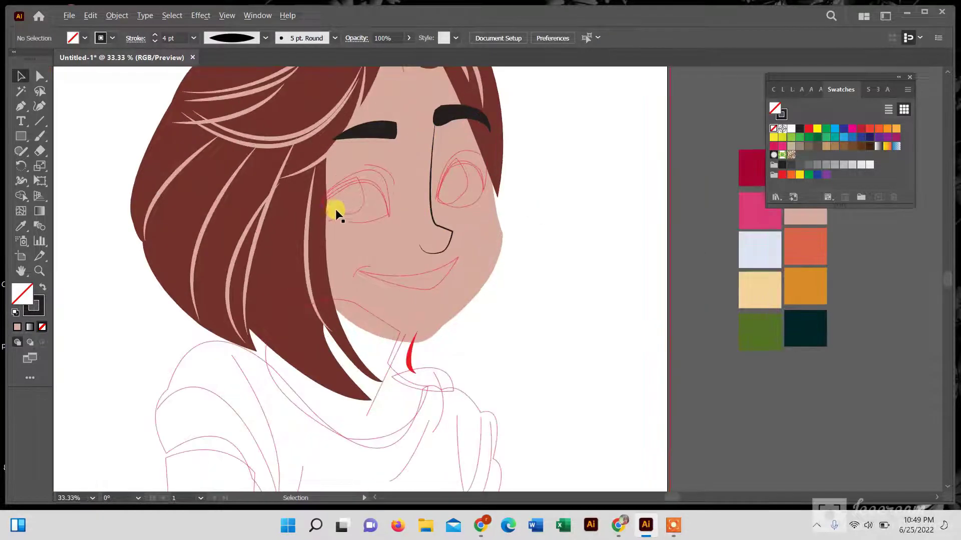
- Fill both eye shapes with the eyebrow's black using the Eyedropper
click(388, 189)
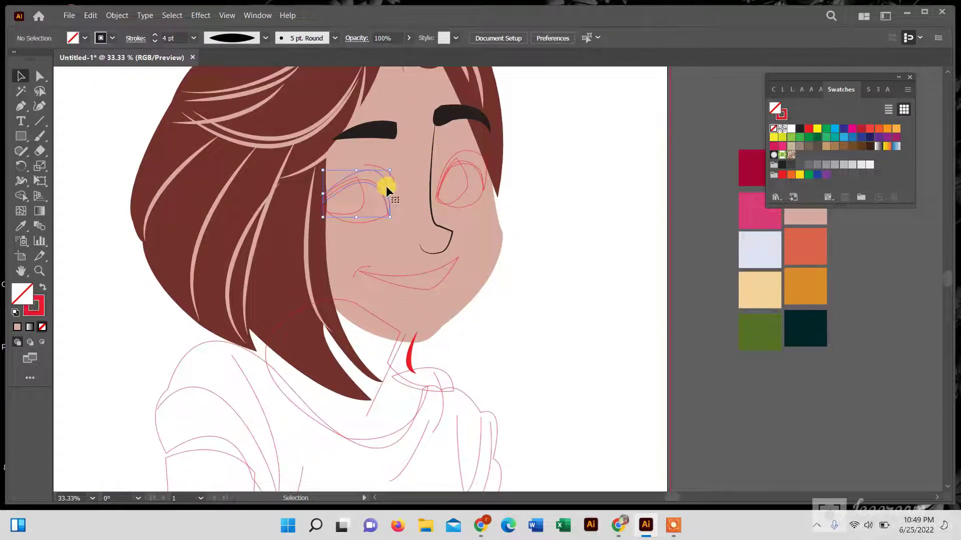
shift+click(472, 151)
shift+click(469, 150)
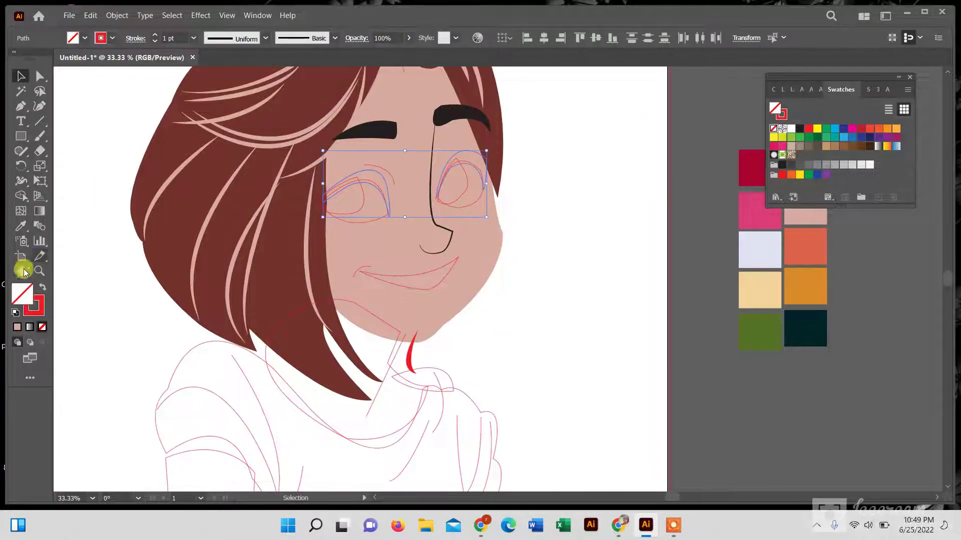
click(21, 225)
click(470, 117)
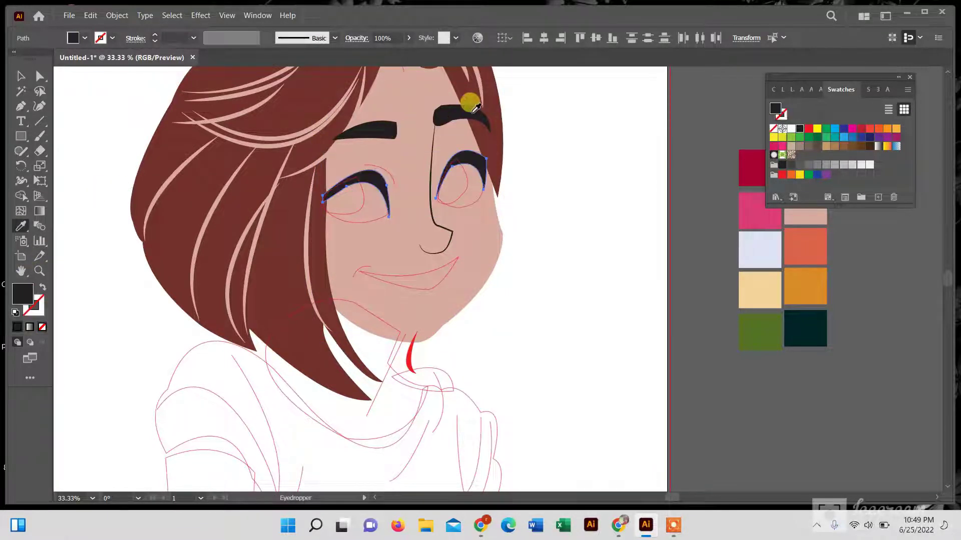
click(21, 76)
- Fill both eye whites with pale lavender
click(475, 201)
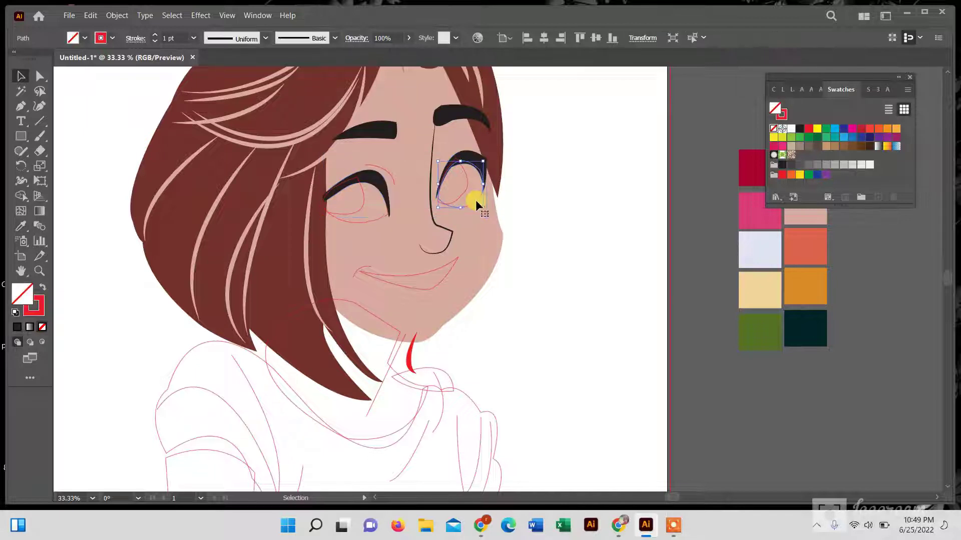
shift+click(371, 220)
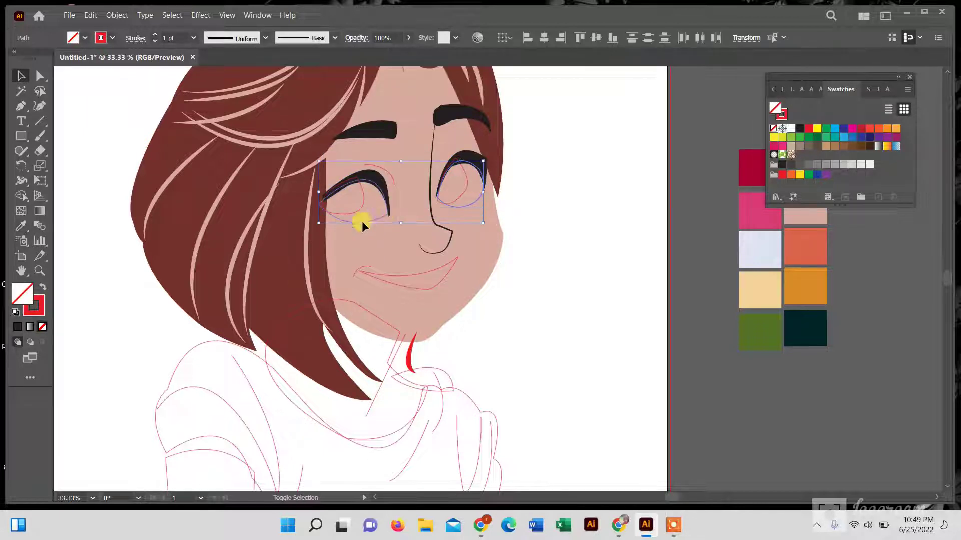
click(20, 226)
click(742, 235)
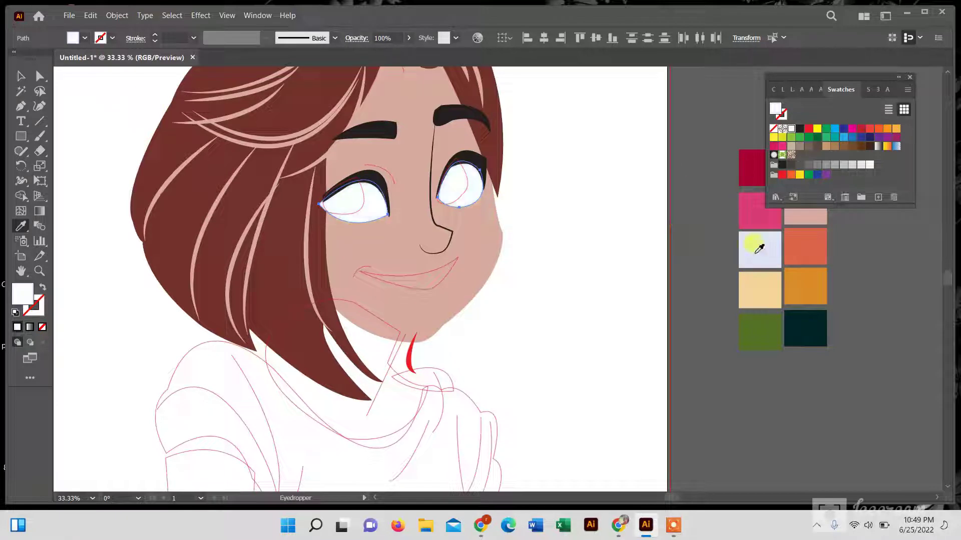
click(759, 250)
click(21, 75)
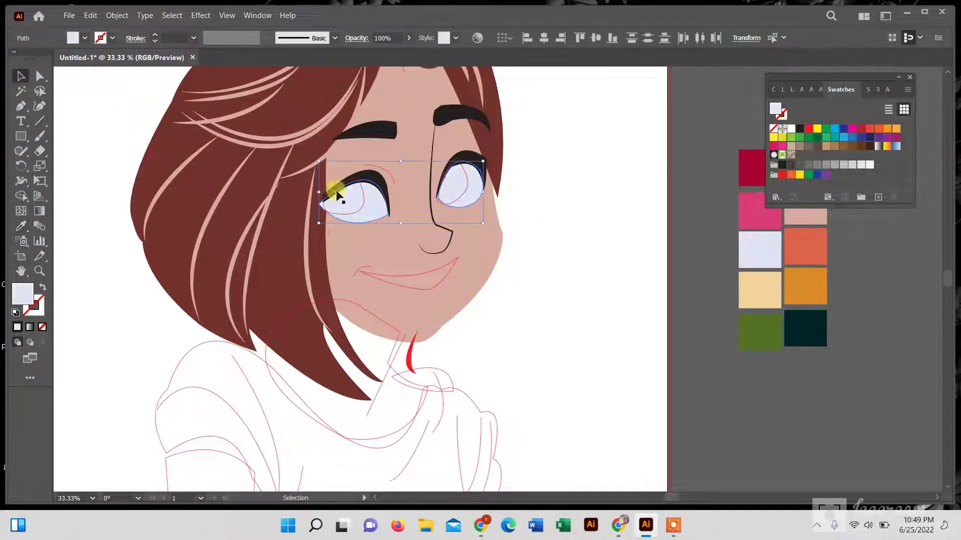
- Fill both irises black and remove their stroke
click(362, 193)
shift+click(462, 198)
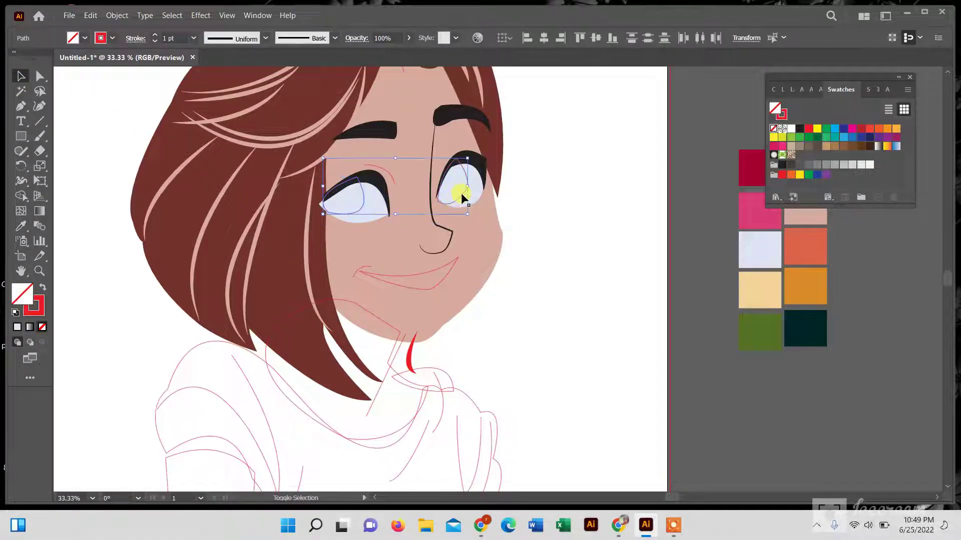
click(20, 226)
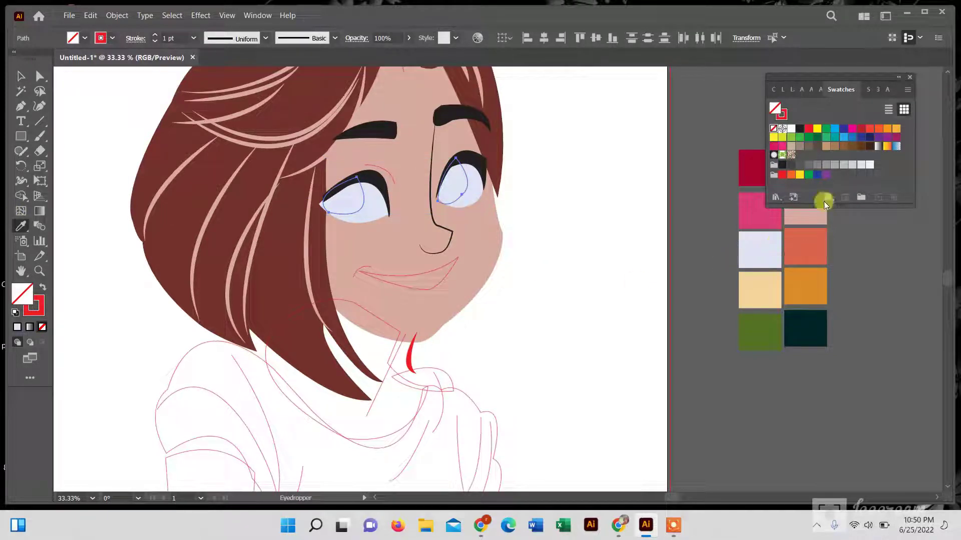
click(843, 164)
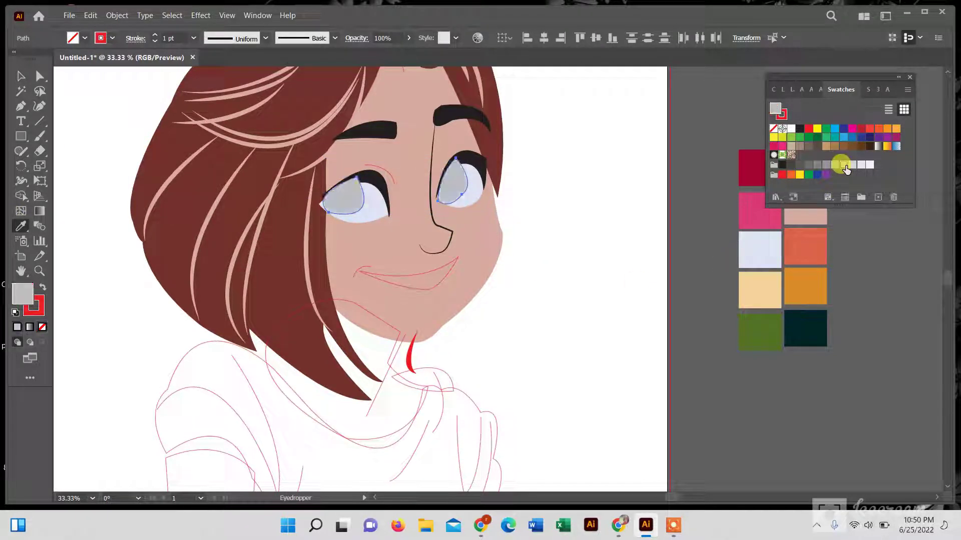
click(783, 166)
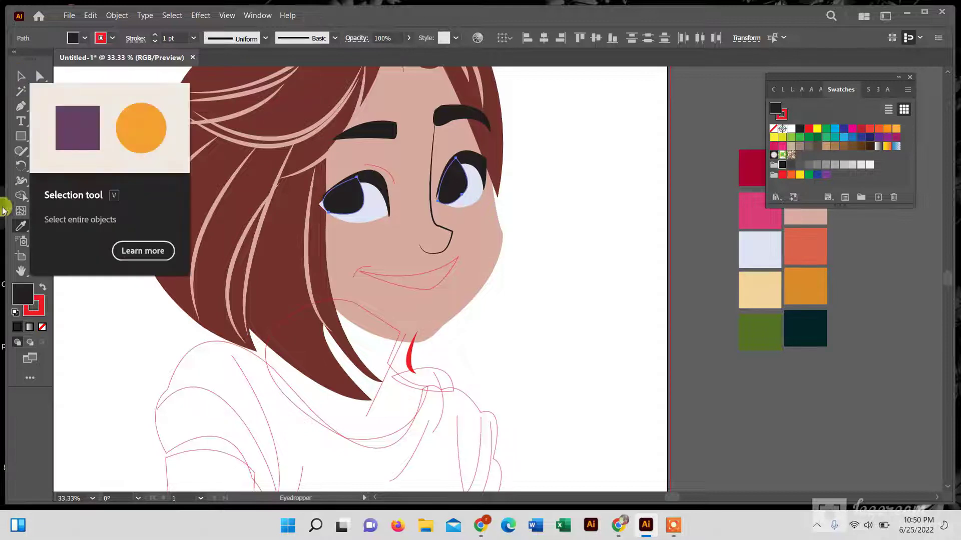
click(33, 304)
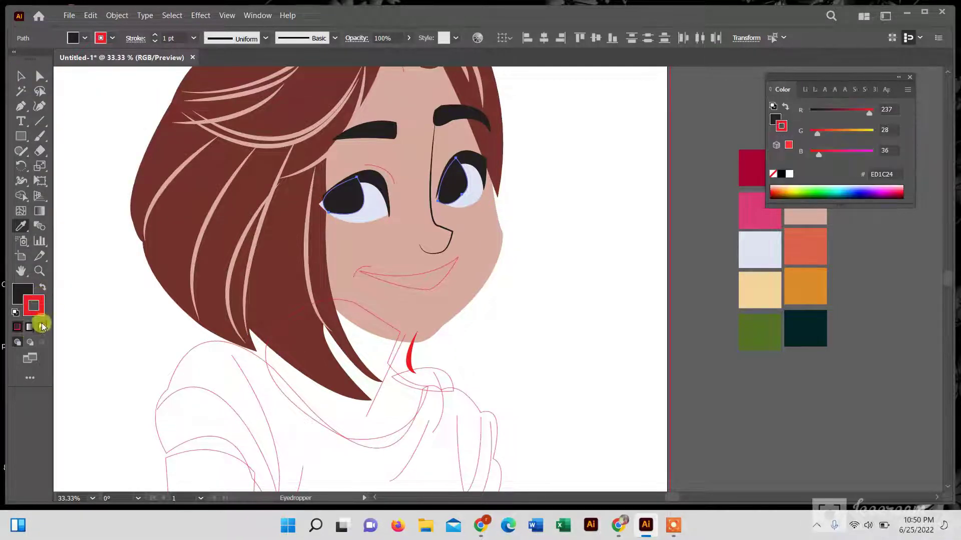
click(42, 327)
click(21, 75)
click(534, 267)
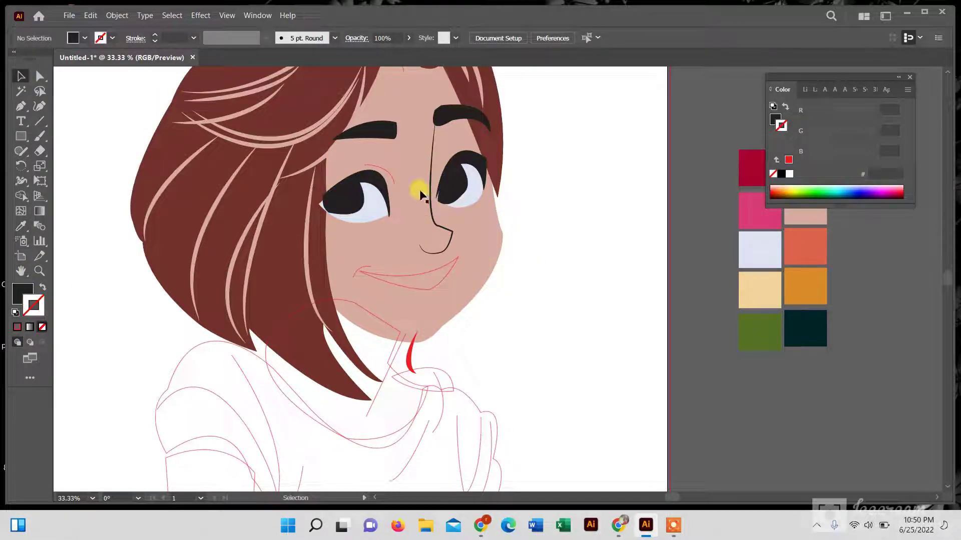
- Give the crease line above the left eye a black, tapered 4 pt stroke
click(392, 175)
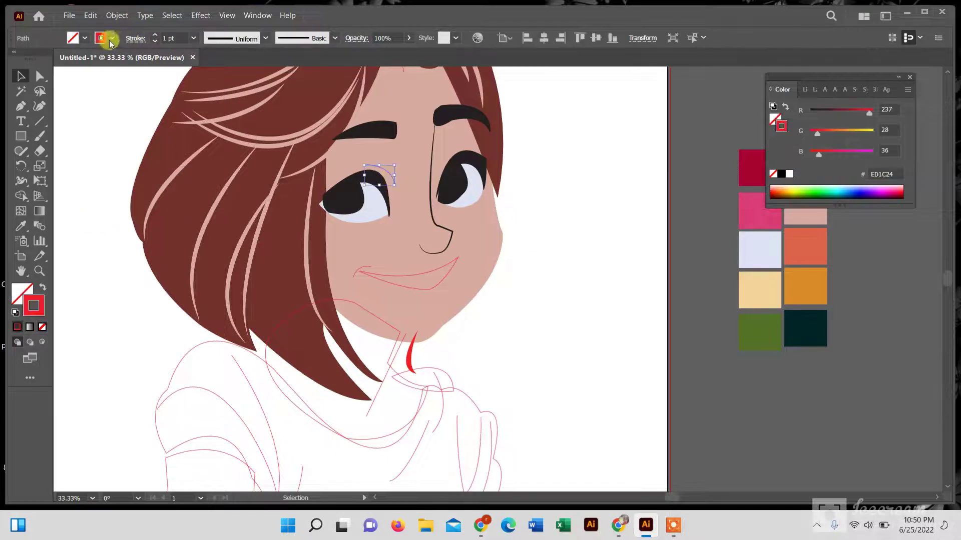
click(111, 39)
click(35, 61)
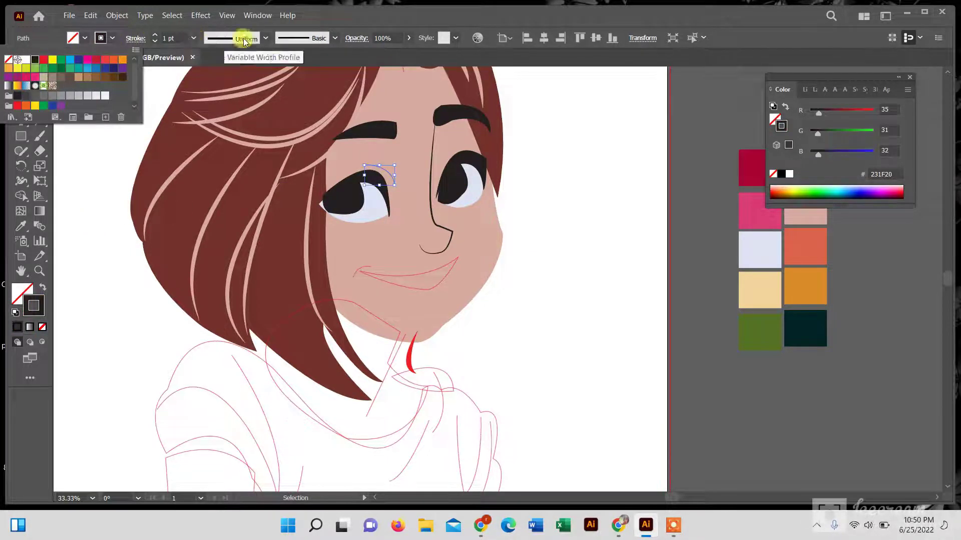
click(243, 38)
click(265, 38)
click(232, 79)
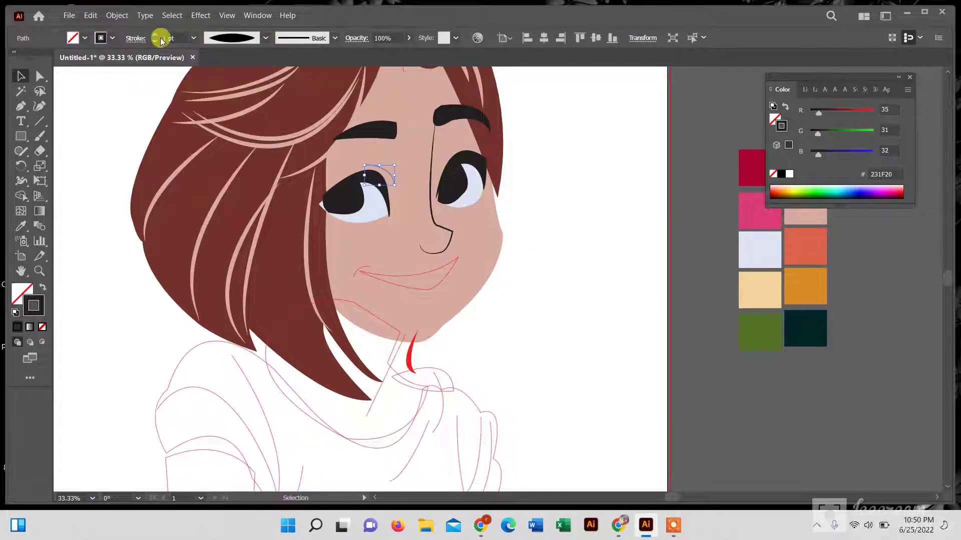
click(158, 36)
scroll(572, 227, down, 2)
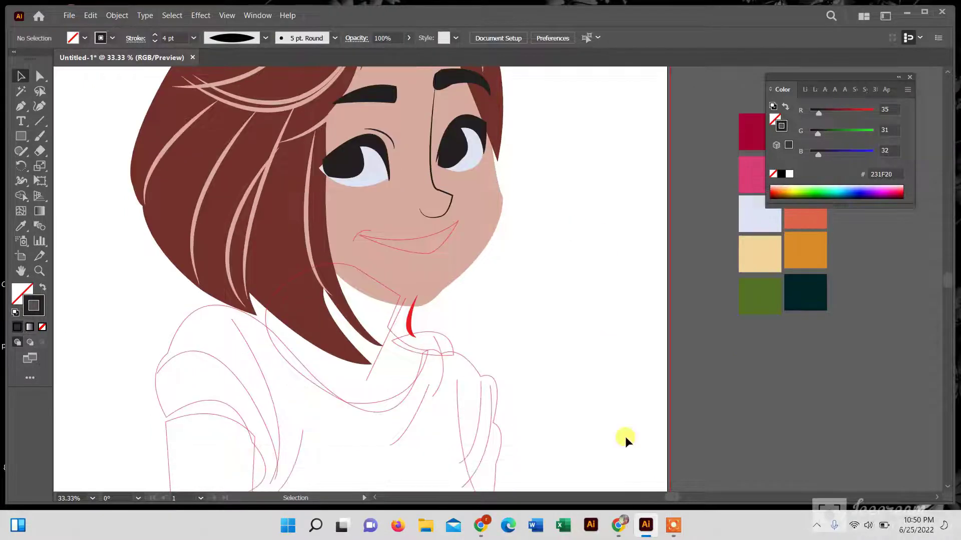
click(673, 525)
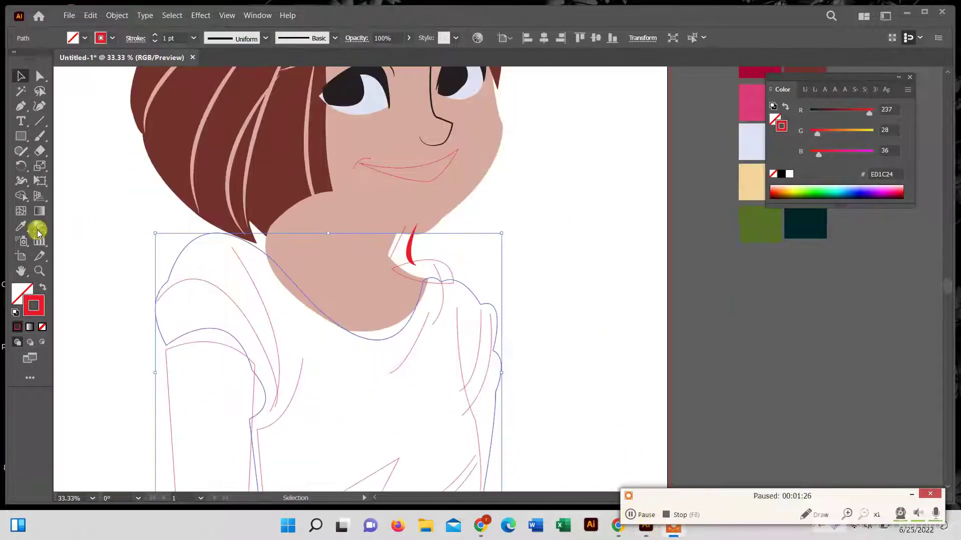
- Fill the shirt with the pink swatch, settling on pink after trying crimson
click(38, 231)
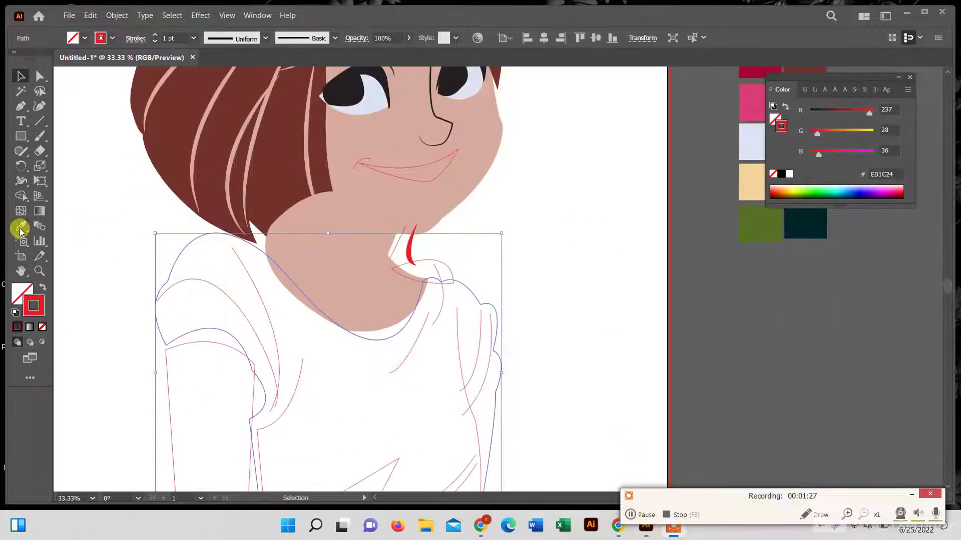
scroll(751, 220, up, 2)
key(ctrl+minus)
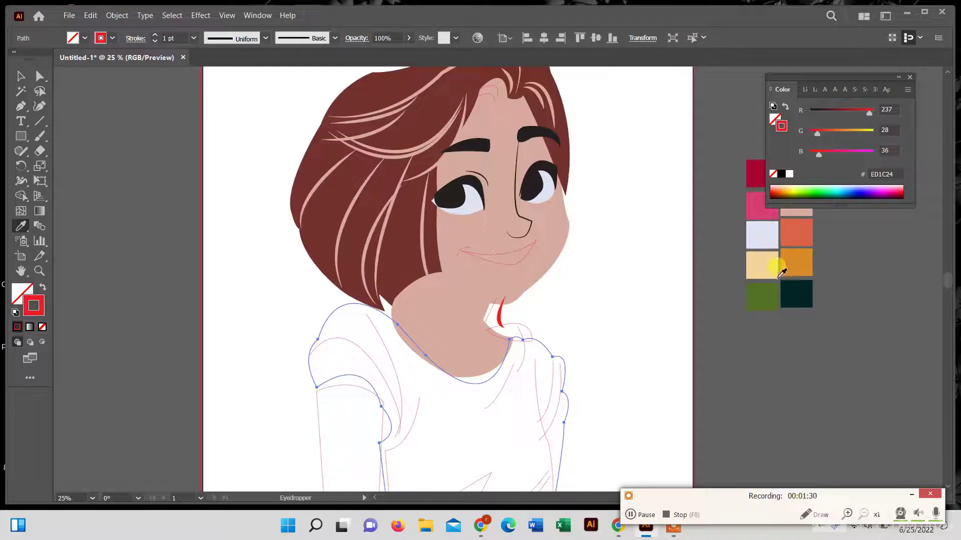
scroll(773, 257, up, 1)
click(763, 224)
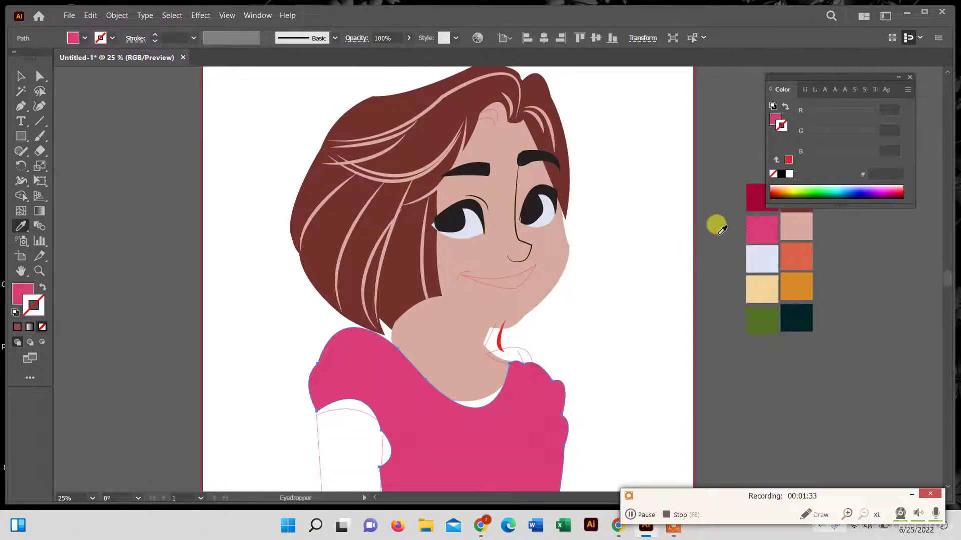
scroll(714, 220, up, 1)
click(758, 216)
scroll(756, 218, down, 2)
click(758, 220)
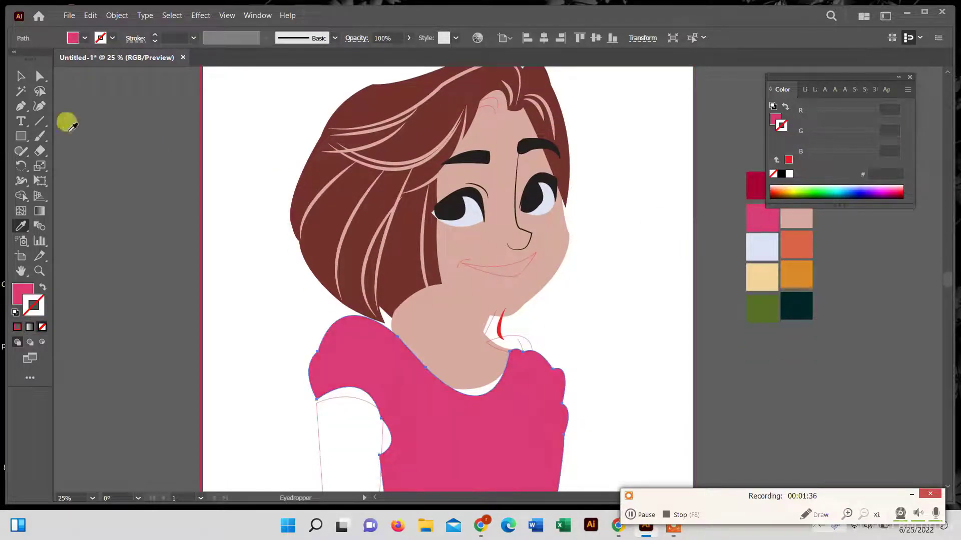
click(757, 184)
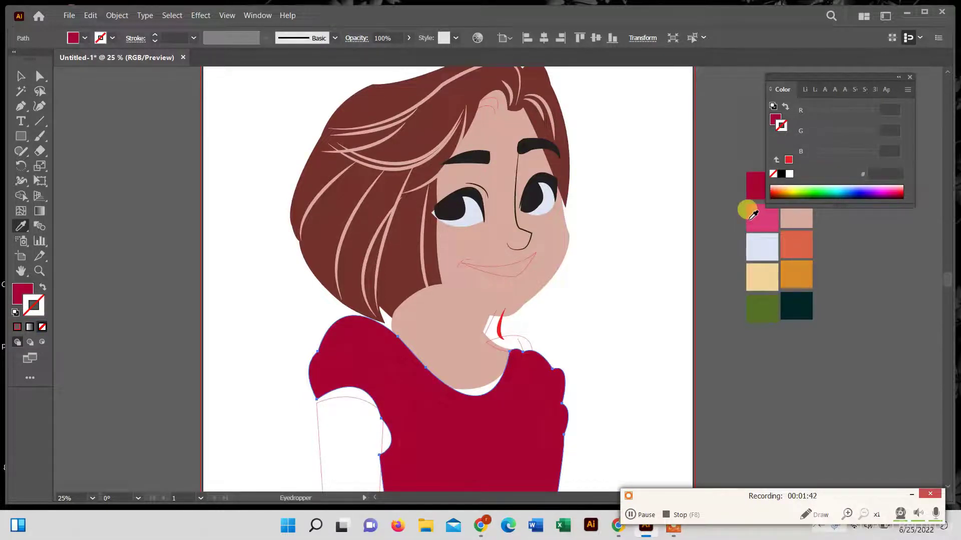
scroll(752, 216, down, 2)
click(756, 167)
key(v)
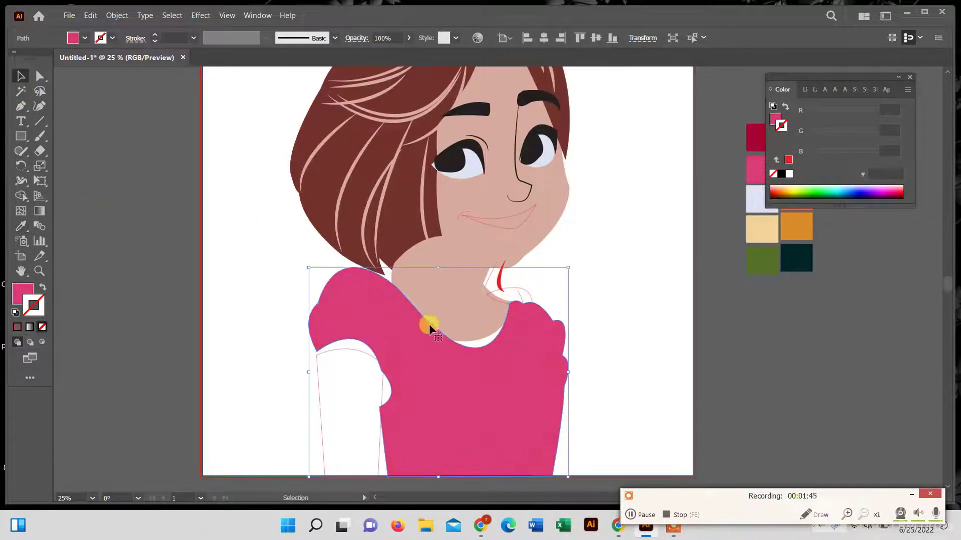
- Send the neck skin shape to the back, behind the face
scroll(358, 321, down, 2)
click(480, 300)
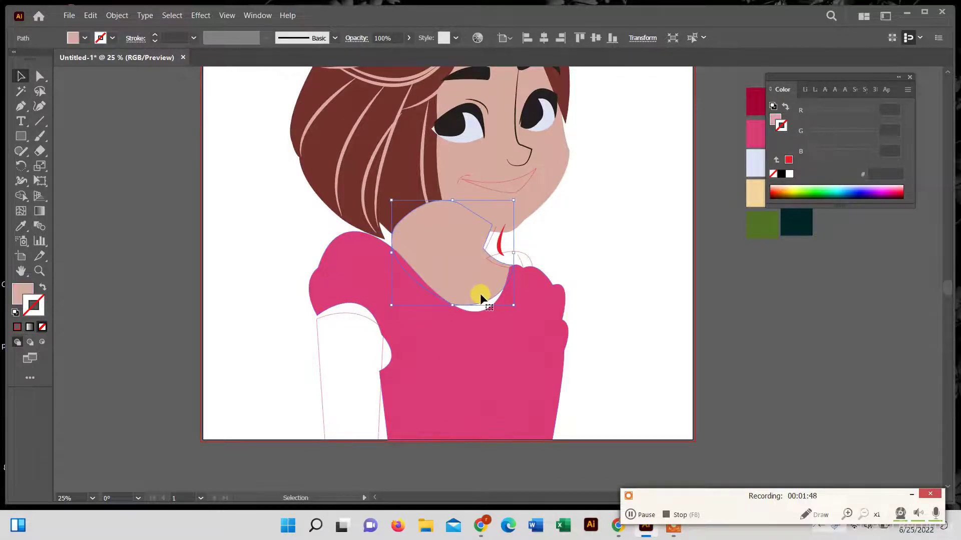
right_click(479, 293)
click(682, 275)
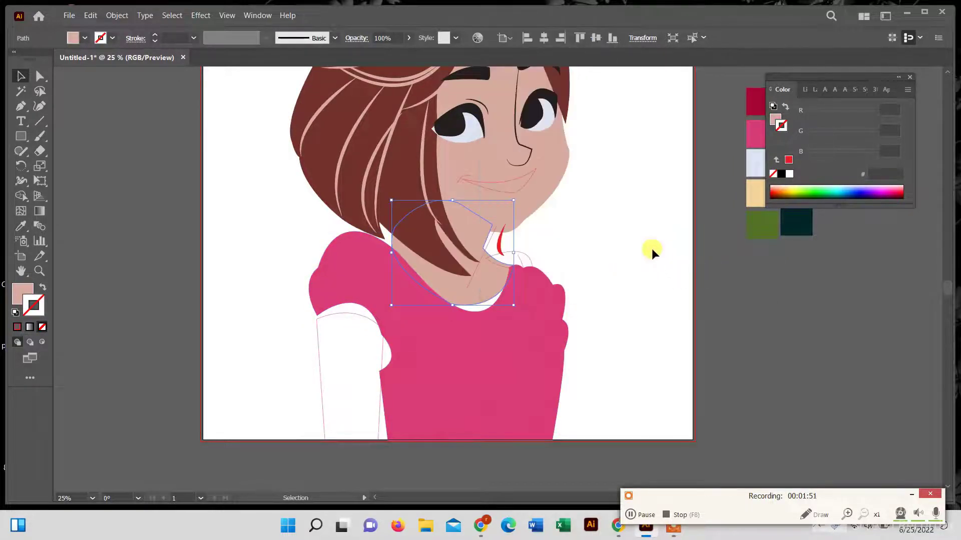
click(638, 251)
- Recolour the thin neck line with the dark hair brown
drag(501, 250, 503, 255)
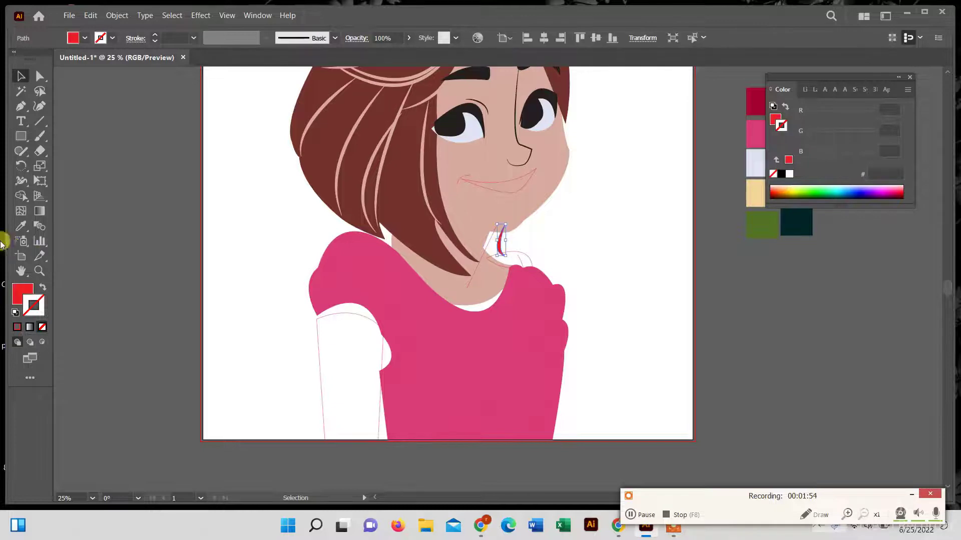
click(20, 226)
click(393, 175)
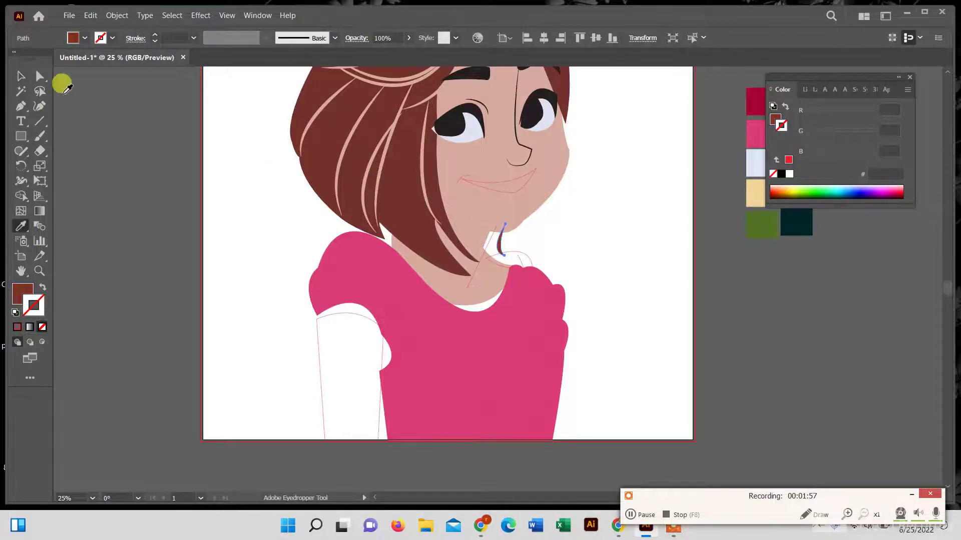
click(21, 75)
click(562, 253)
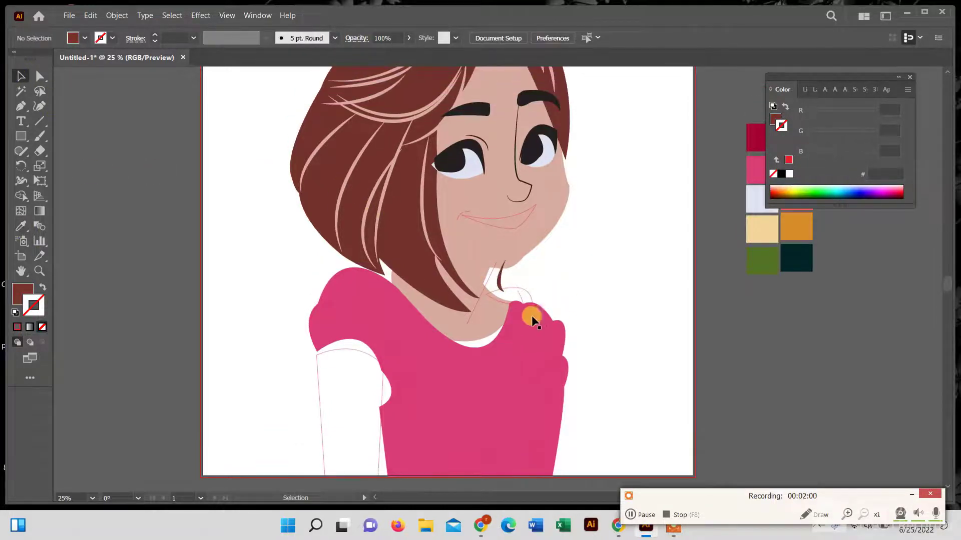
key(ctrl+minus)
click(494, 338)
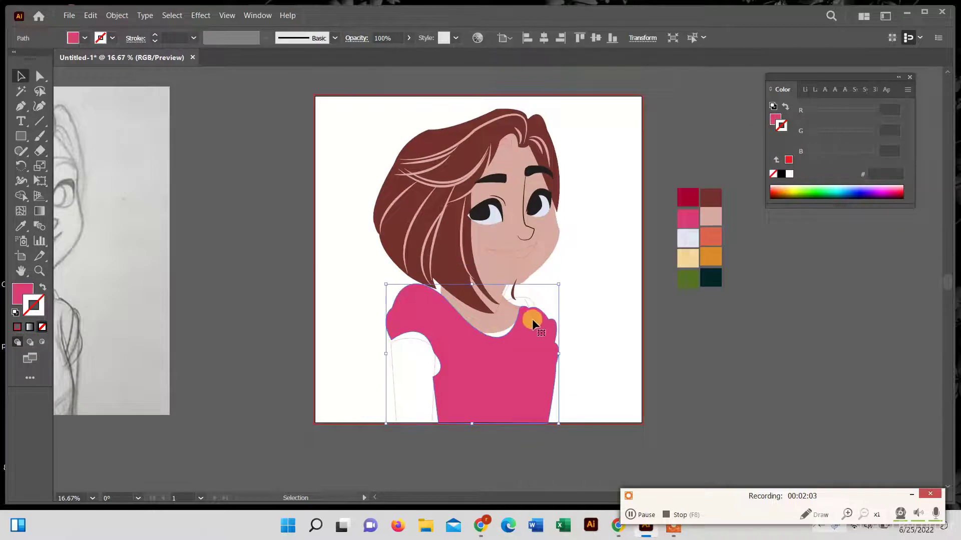
- Select the pink shirt and make its fill the active colour
click(518, 331)
scroll(585, 311, up, 1)
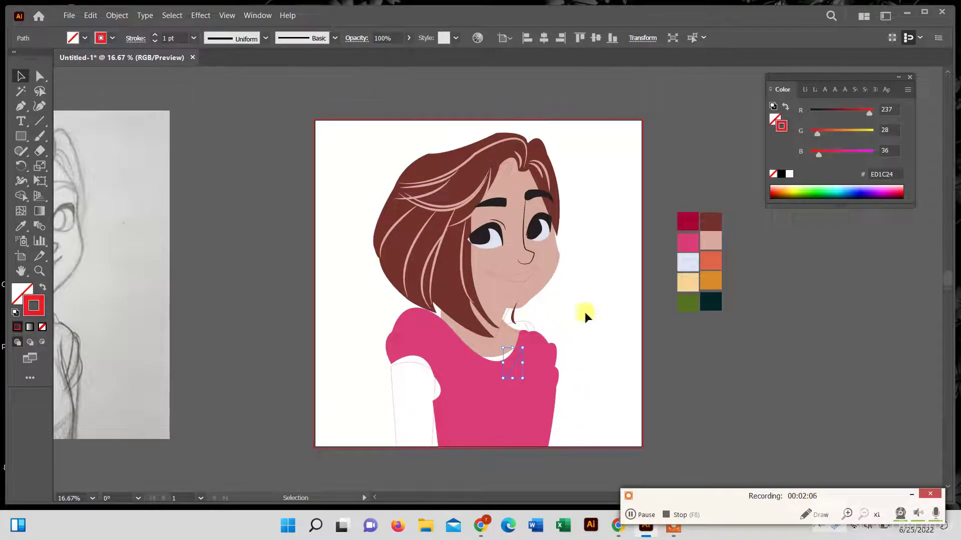
click(461, 398)
click(25, 299)
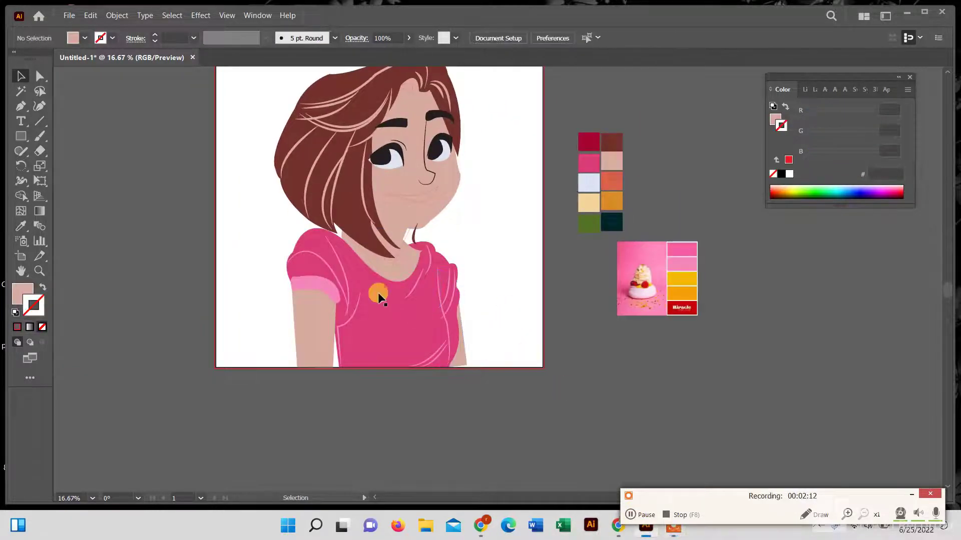
- Reshape the sleeve band's anchors and save the file as PINK CARTOON.ai
click(316, 283)
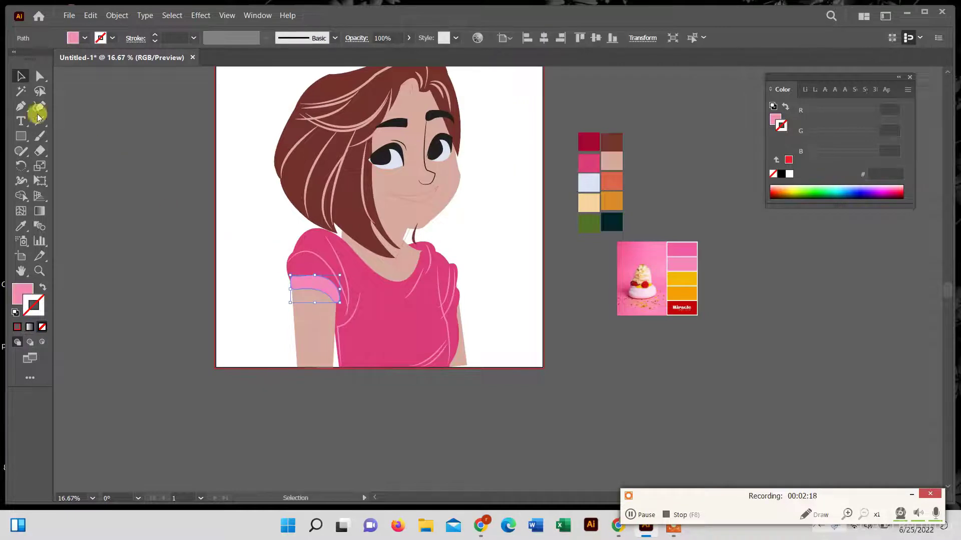
click(40, 75)
drag(299, 284, 280, 277)
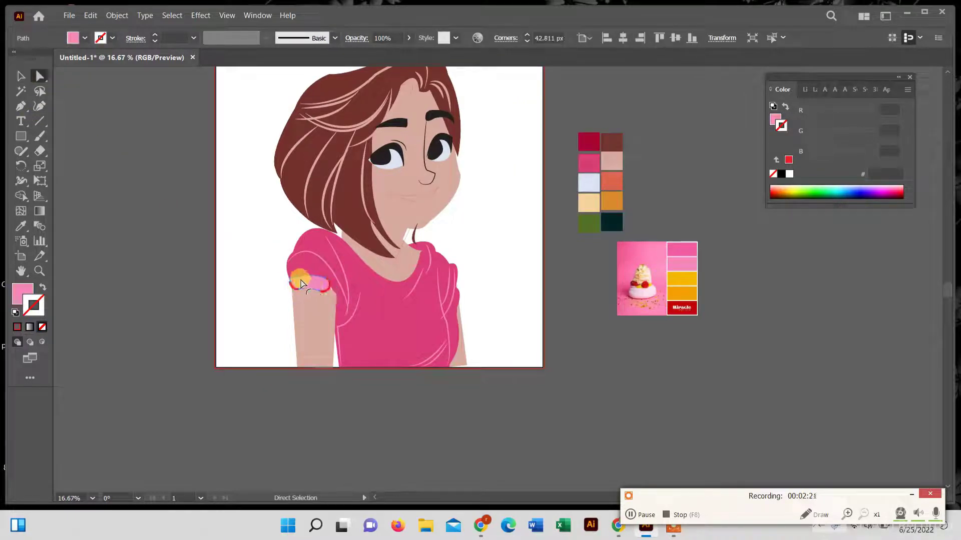
click(297, 278)
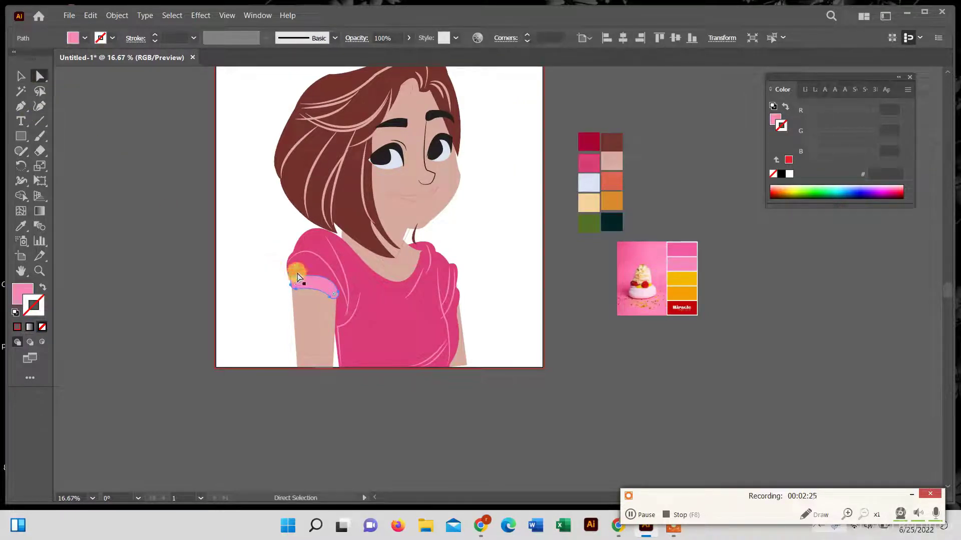
click(303, 280)
click(20, 75)
click(127, 202)
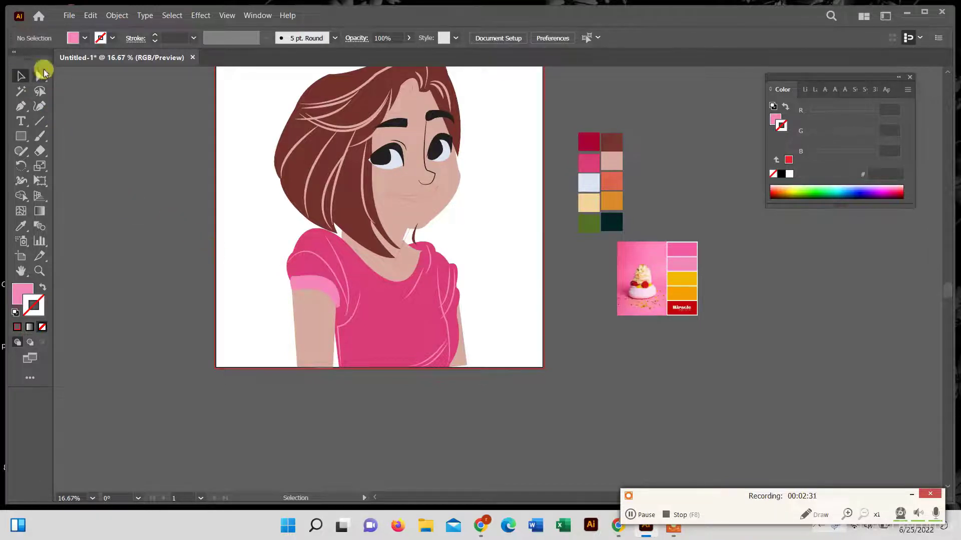
click(69, 15)
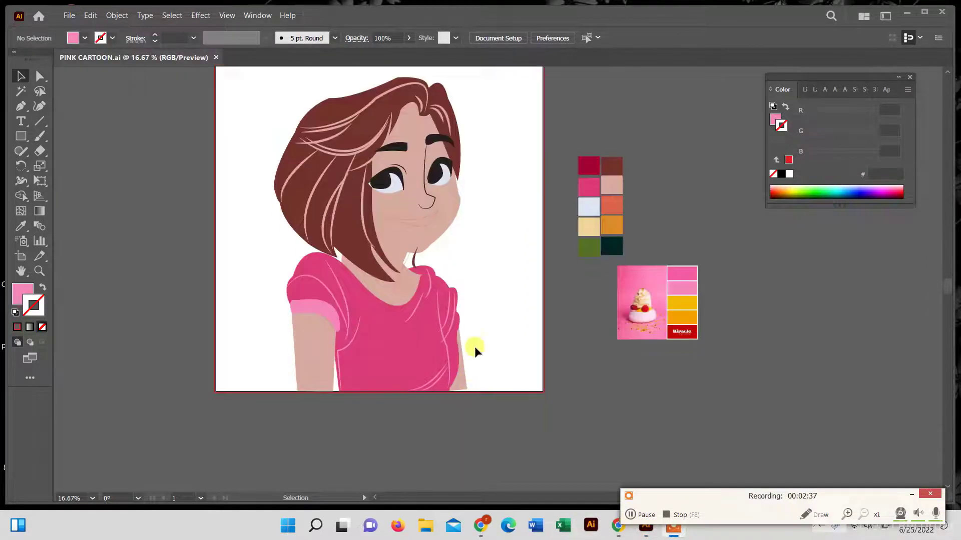
- Fill the mouth shape with the crimson swatch
scroll(474, 346, down, 1)
scroll(395, 189, up, 1)
click(395, 189)
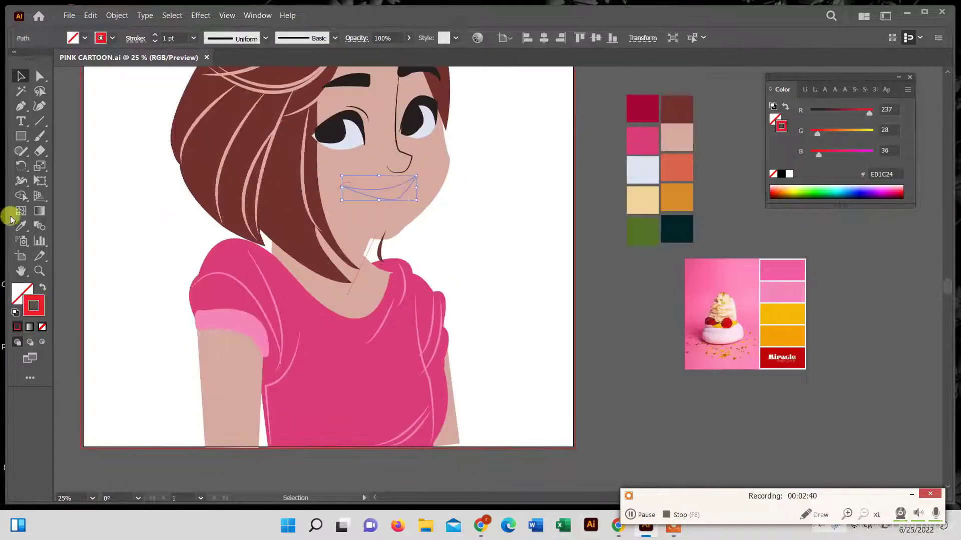
click(20, 226)
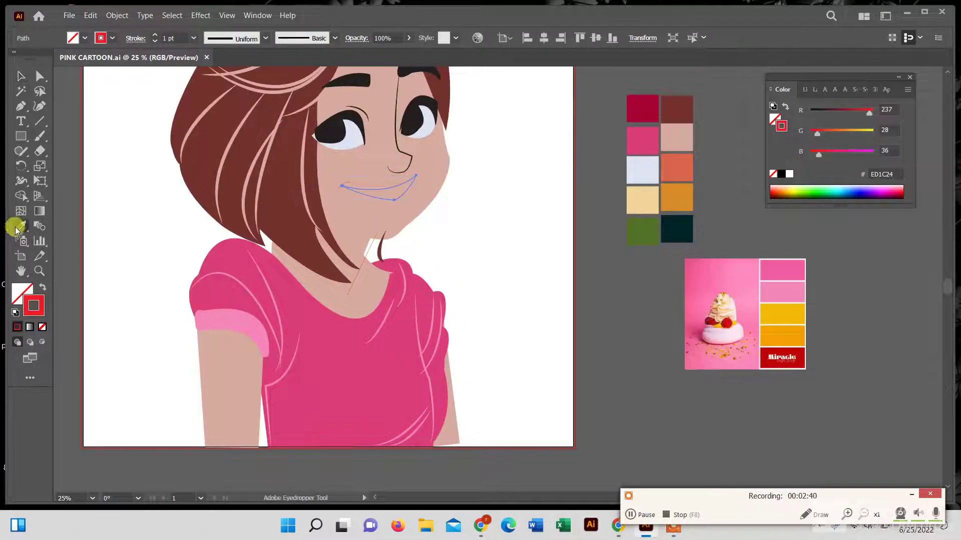
click(644, 101)
click(20, 76)
- Turn the lip line's crimson into an 8 pt stroke with Width Profile 1
click(346, 189)
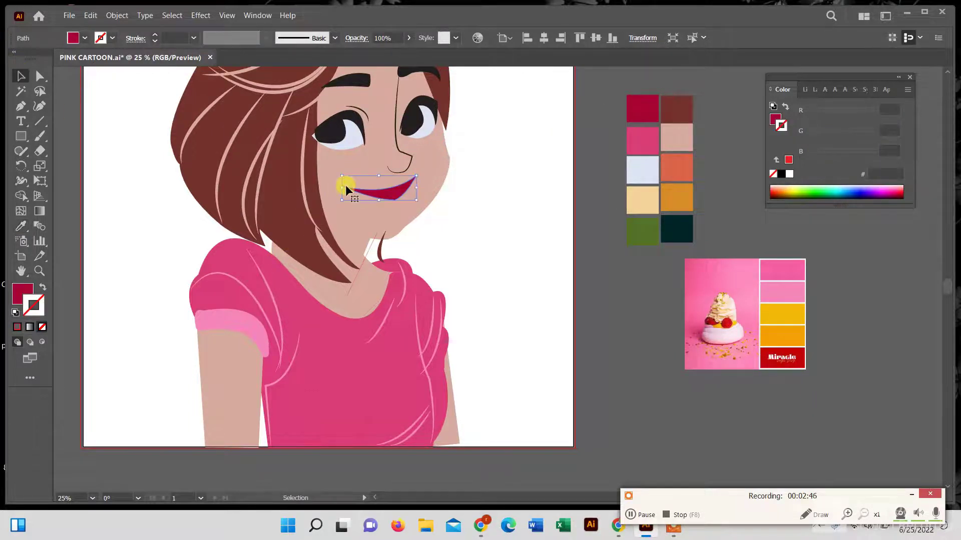
click(20, 226)
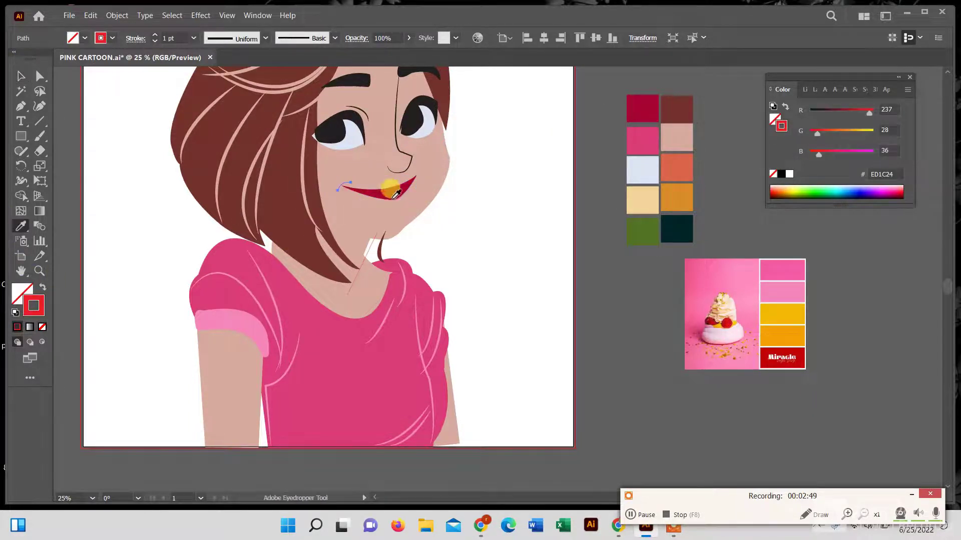
click(42, 286)
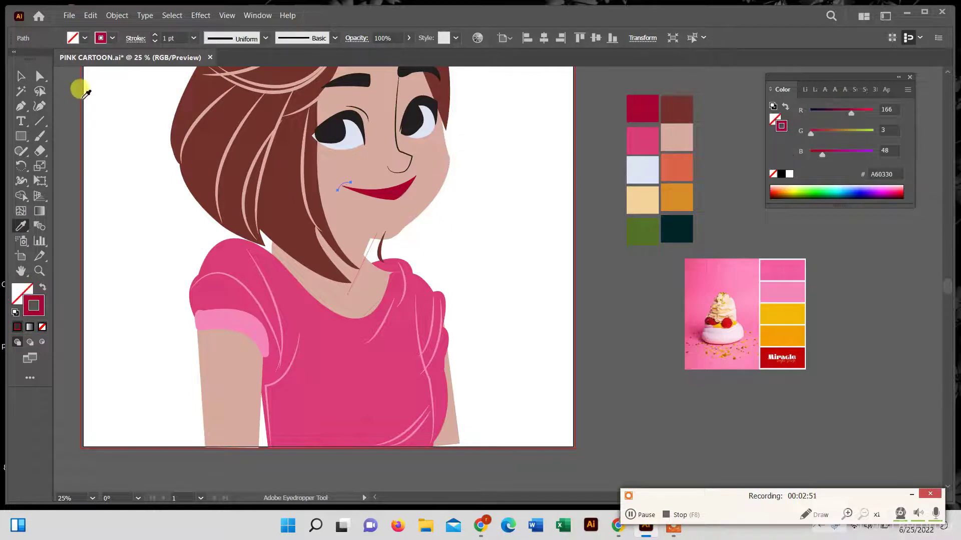
click(265, 39)
click(233, 81)
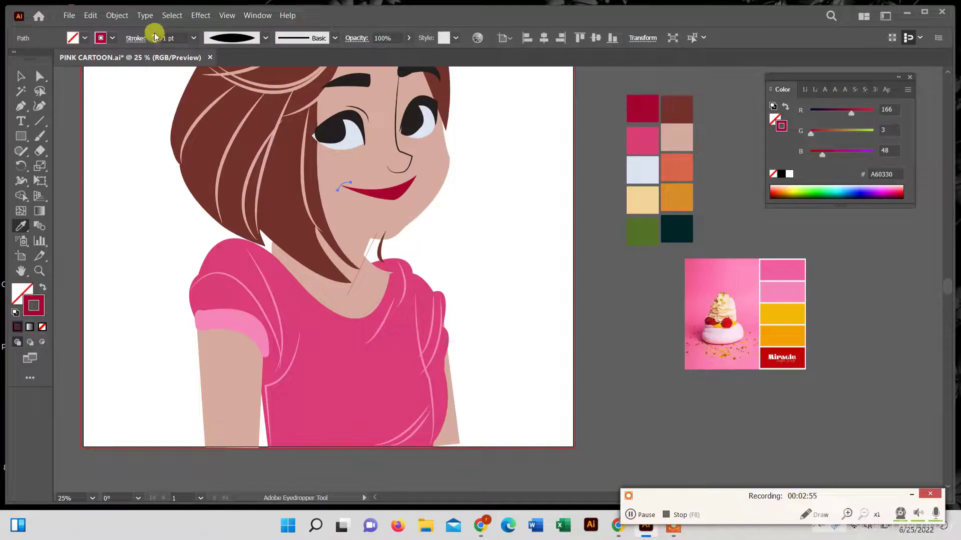
click(154, 35)
click(21, 77)
click(441, 228)
click(395, 199)
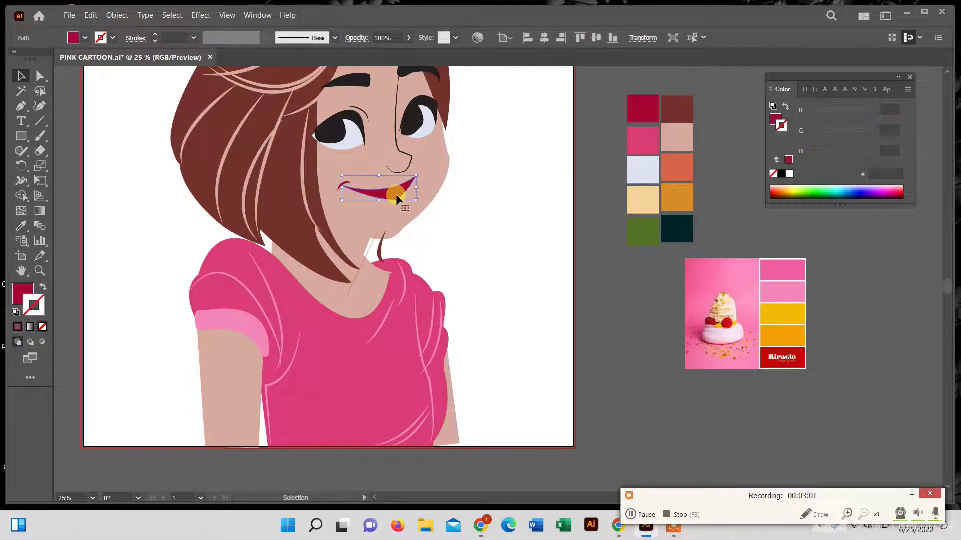
scroll(431, 260, up, 2)
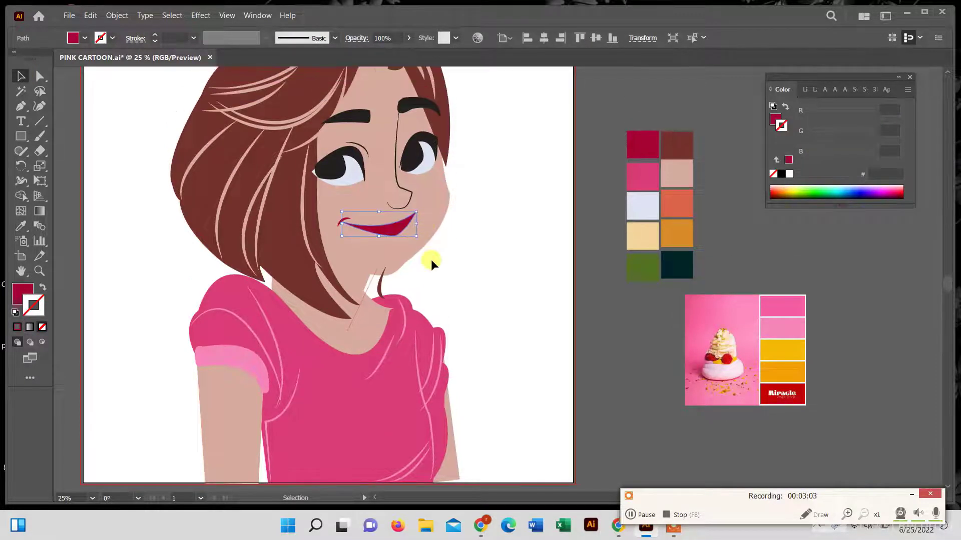
- Sample the skin tone onto the neck line, toggling it between fill and stroke
click(371, 282)
click(377, 274)
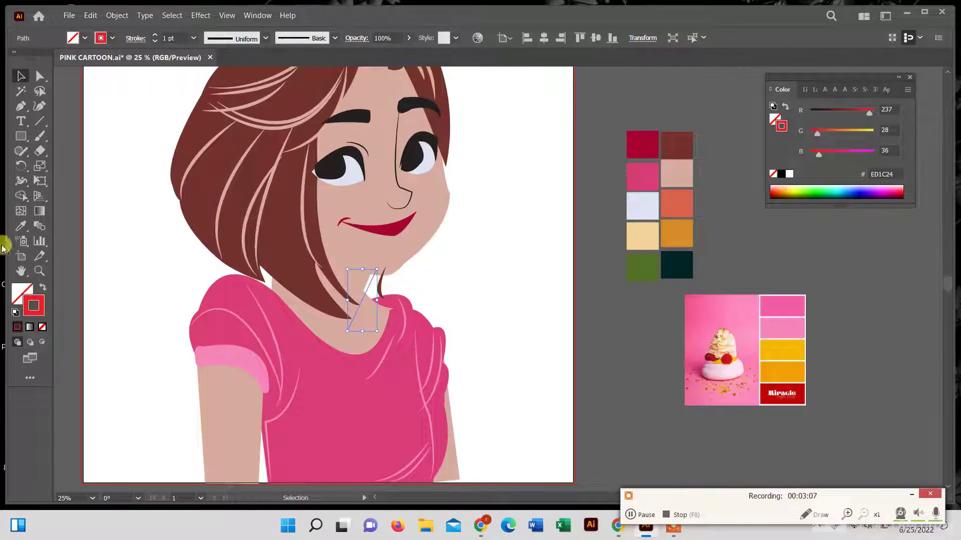
click(21, 226)
click(361, 320)
click(43, 287)
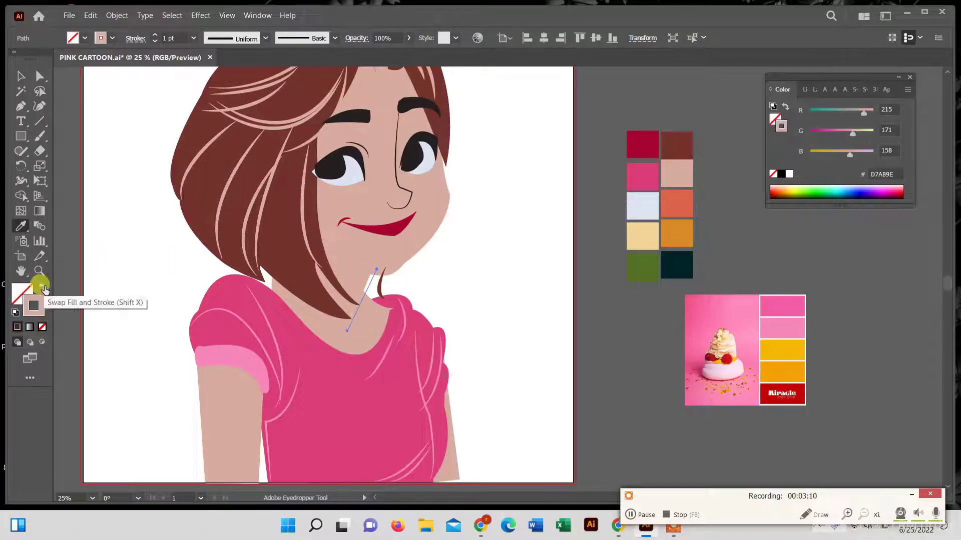
click(43, 287)
click(20, 76)
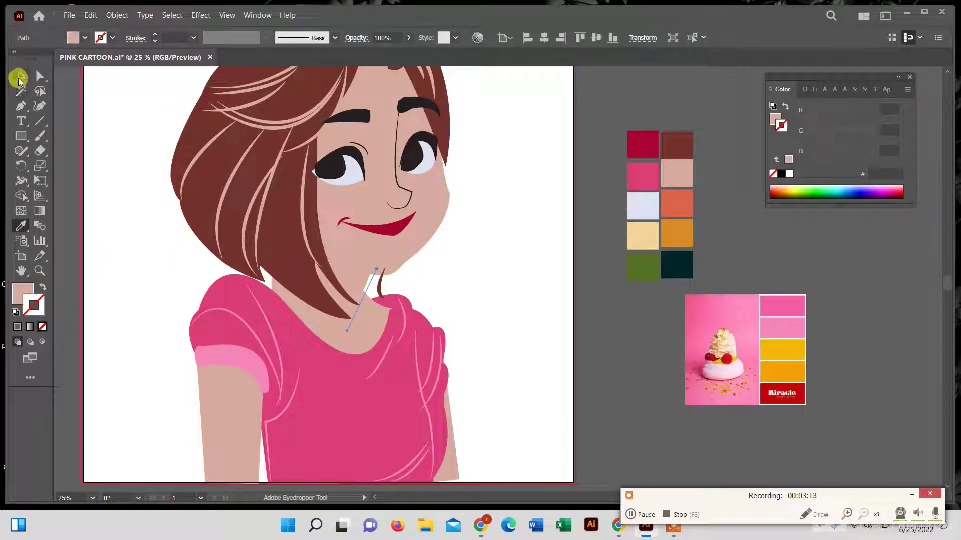
click(469, 280)
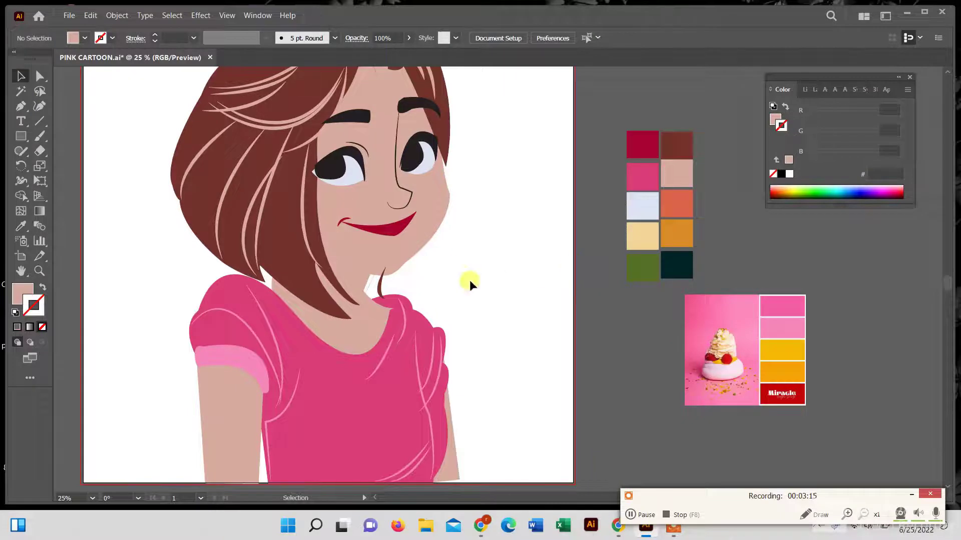
- Draw a closed curved shadow shape under the chin with the Pen tool
click(371, 289)
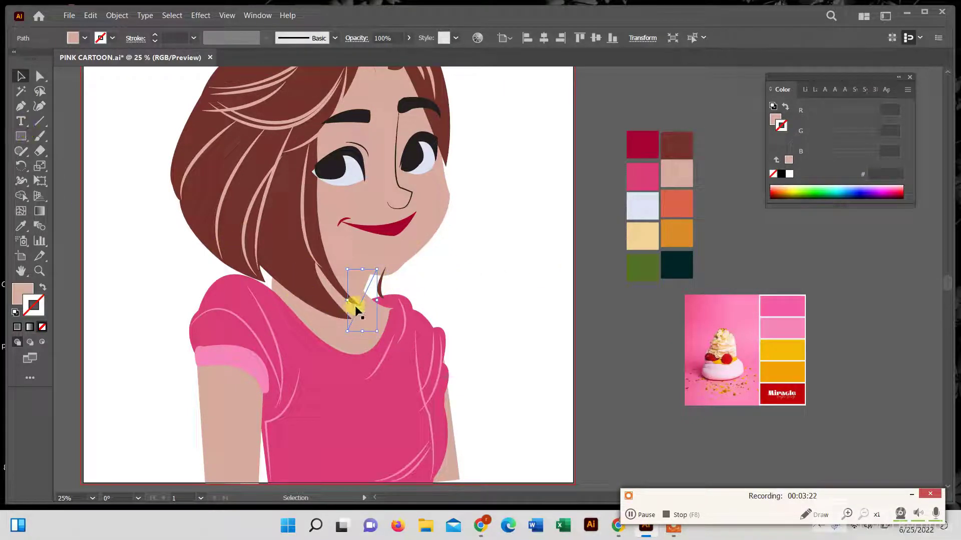
click(110, 209)
click(40, 287)
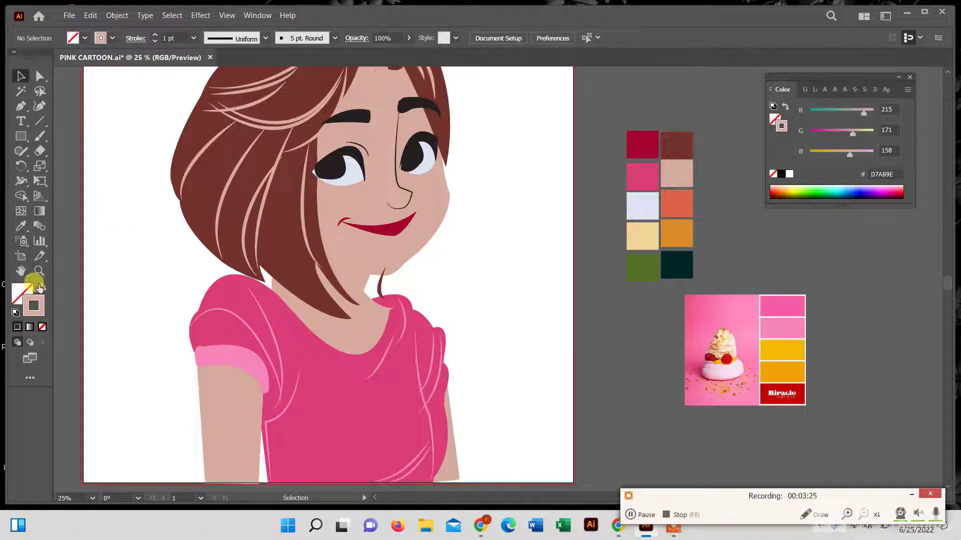
click(21, 106)
scroll(430, 190, up, 2)
scroll(433, 203, up, 1)
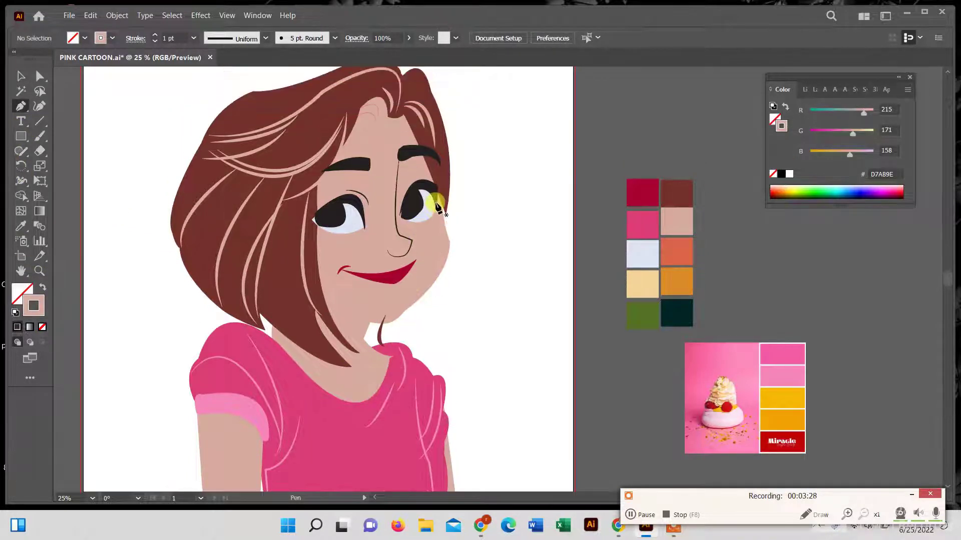
click(395, 304)
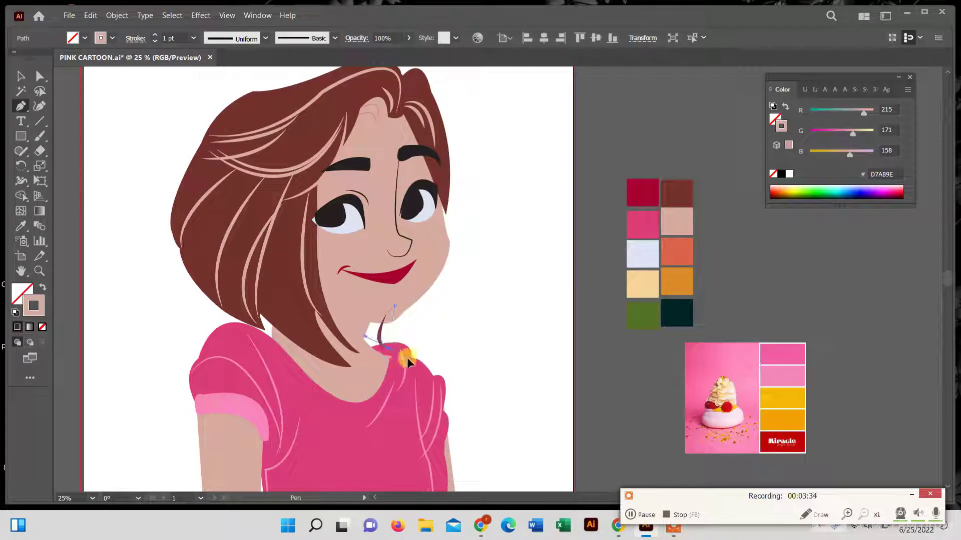
drag(409, 364, 406, 351)
mouse_move(366, 312)
mouse_down()
mouse_move(380, 258)
mouse_move(390, 270)
mouse_up()
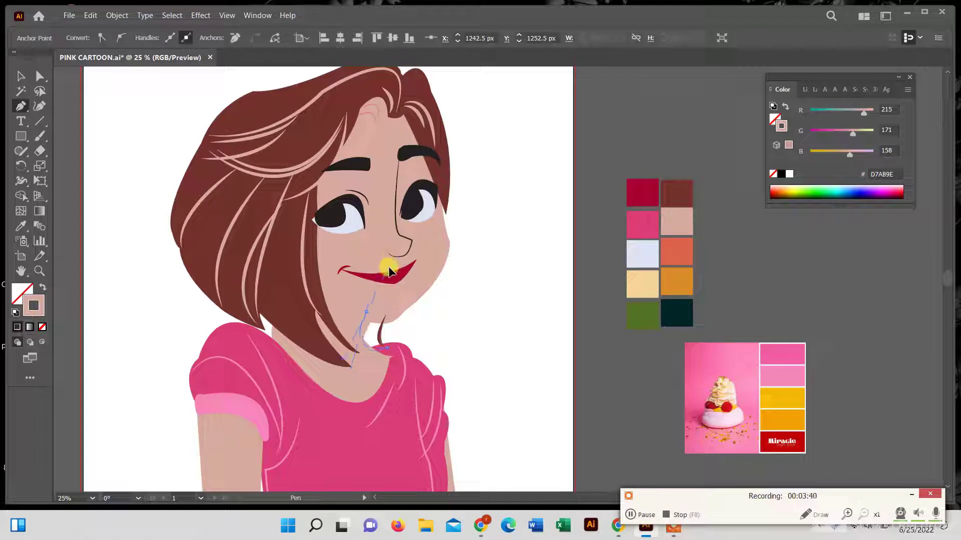
click(367, 314)
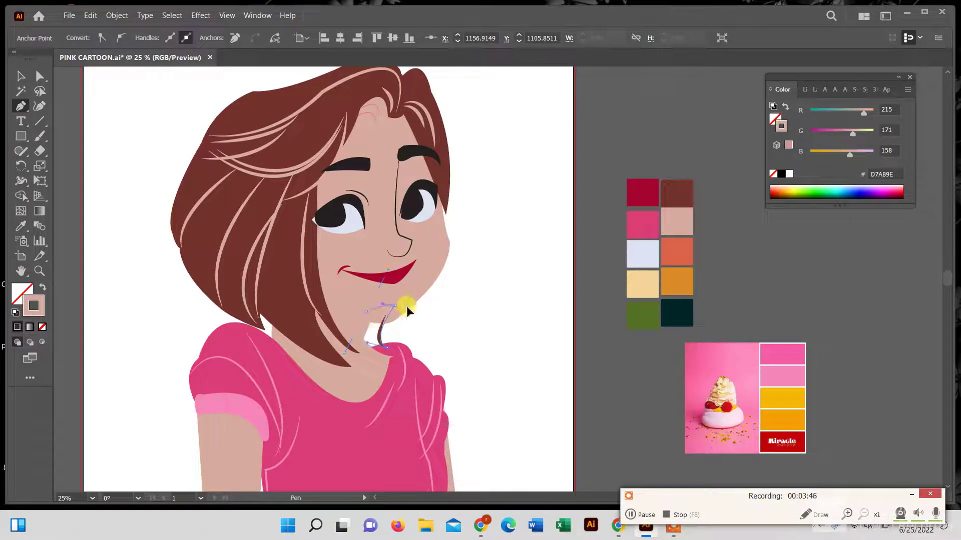
click(353, 320)
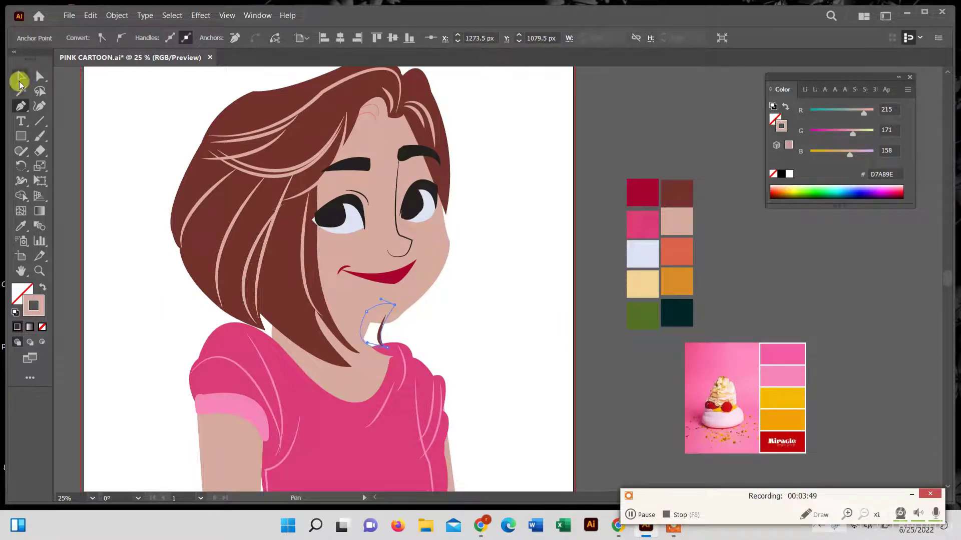
- Fill the chin shadow with the hair brown and send it backward behind face and shirt
click(21, 225)
click(221, 189)
click(20, 76)
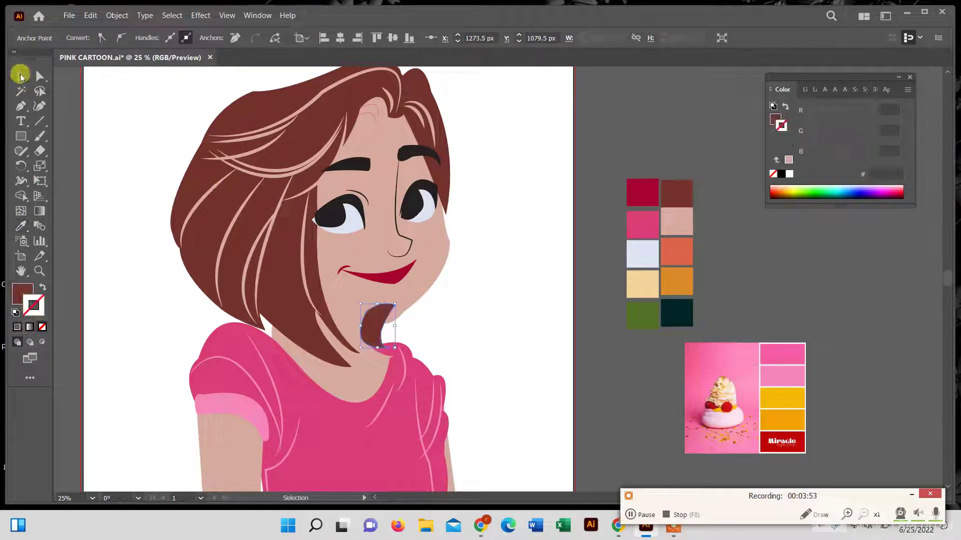
right_click(378, 322)
click(576, 298)
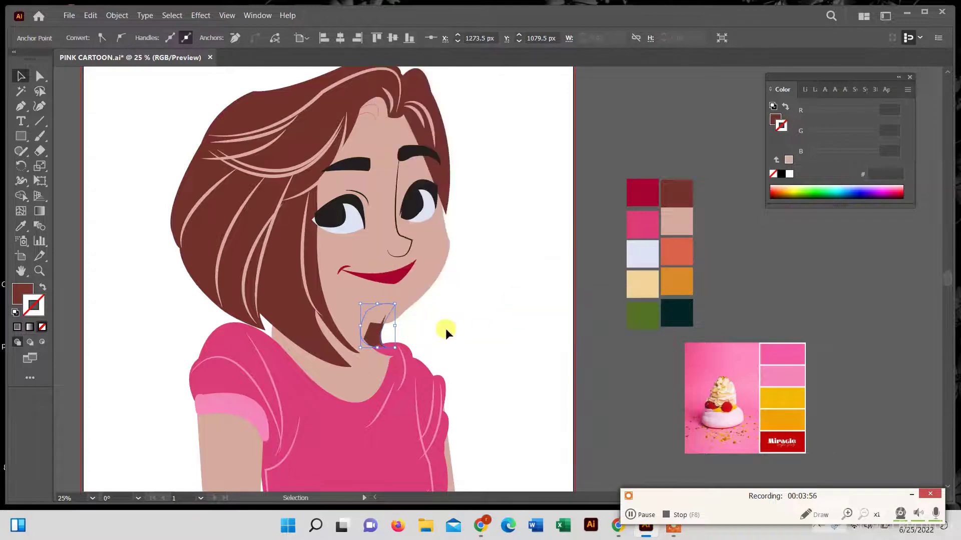
click(446, 328)
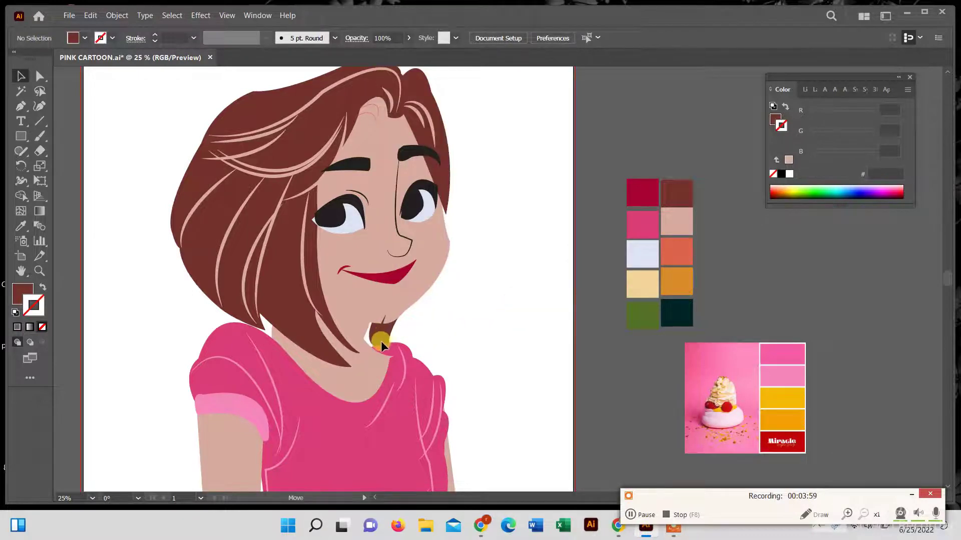
click(381, 341)
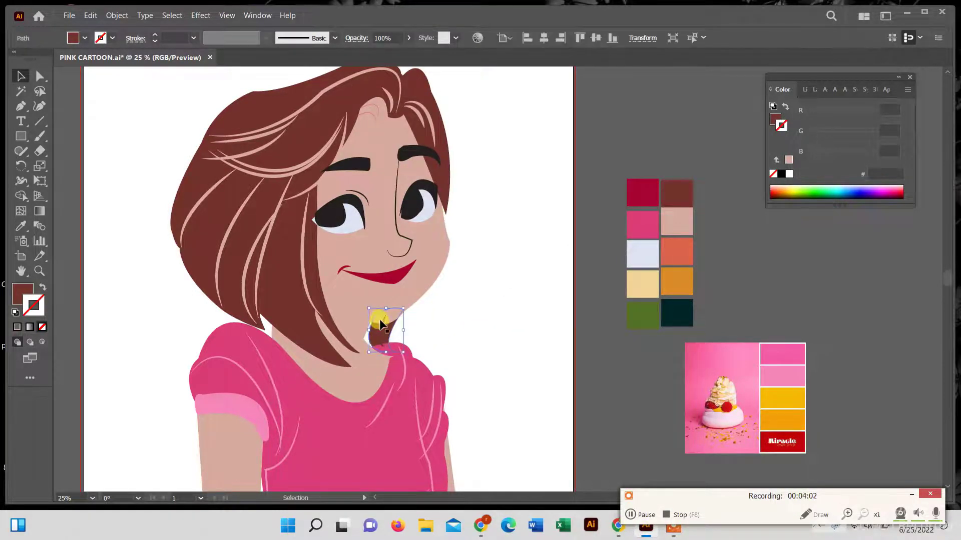
click(21, 226)
- Draw a 7 pt skin-tone curve from the chin down to the collar
click(231, 145)
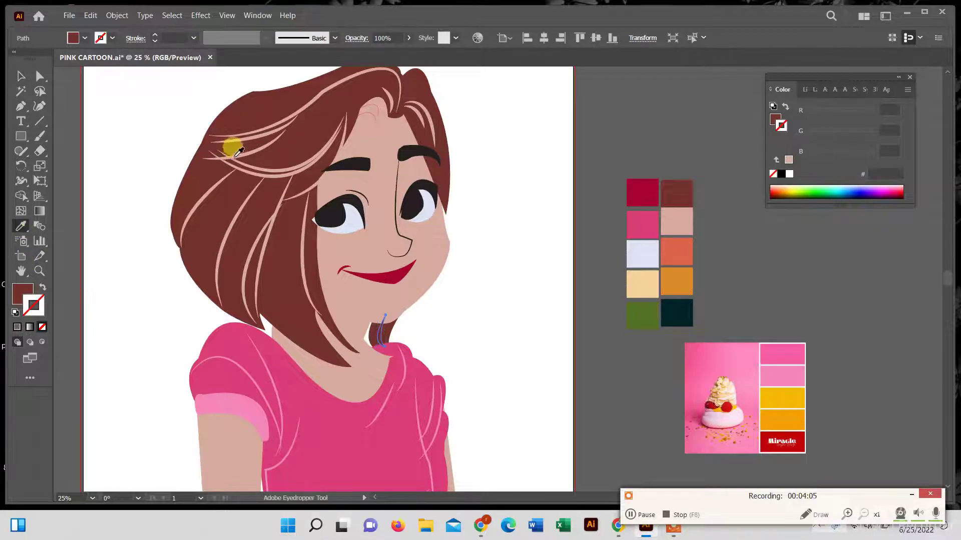
click(164, 39)
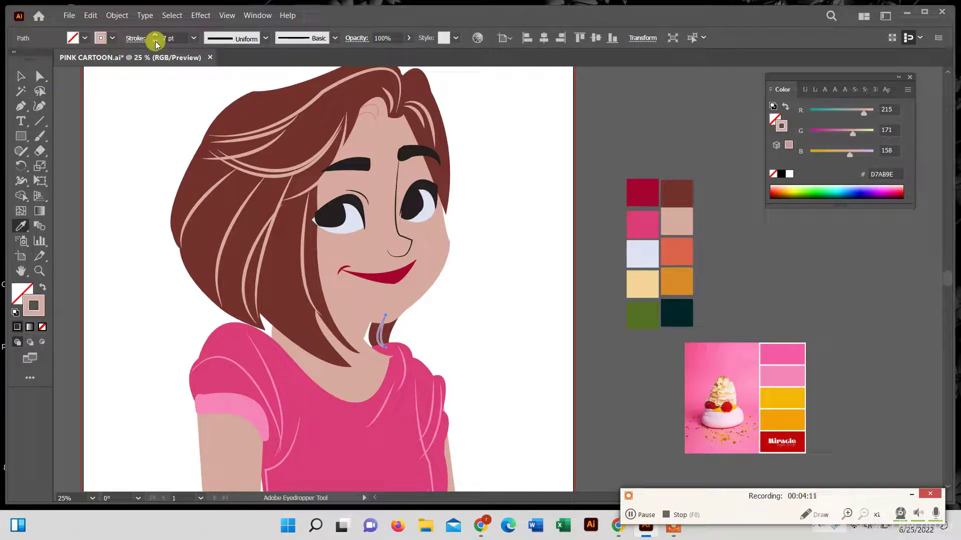
click(171, 145)
click(21, 106)
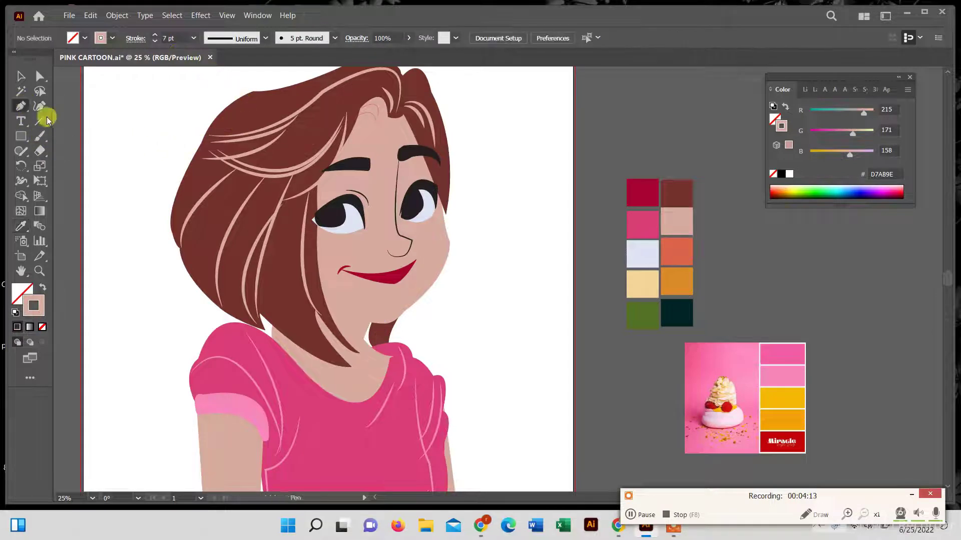
click(392, 309)
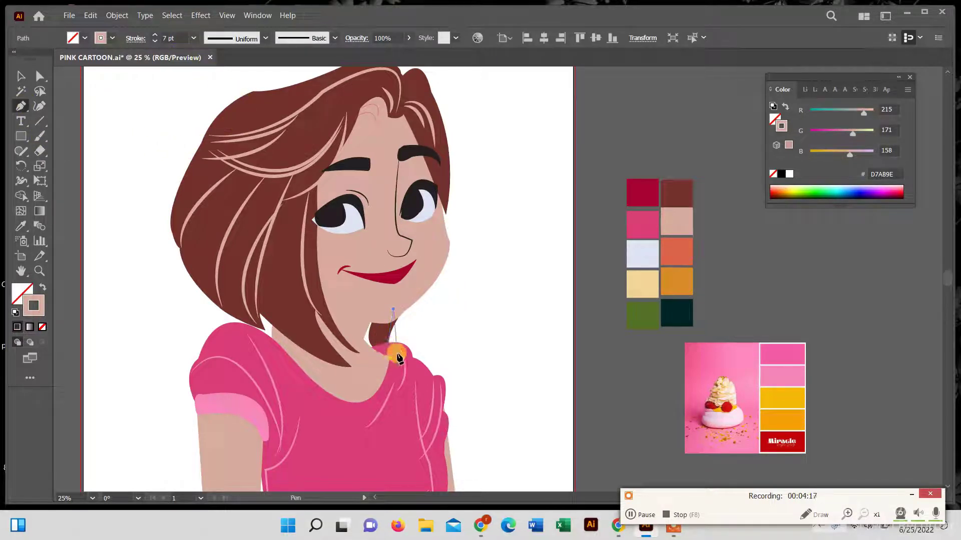
drag(385, 345, 413, 362)
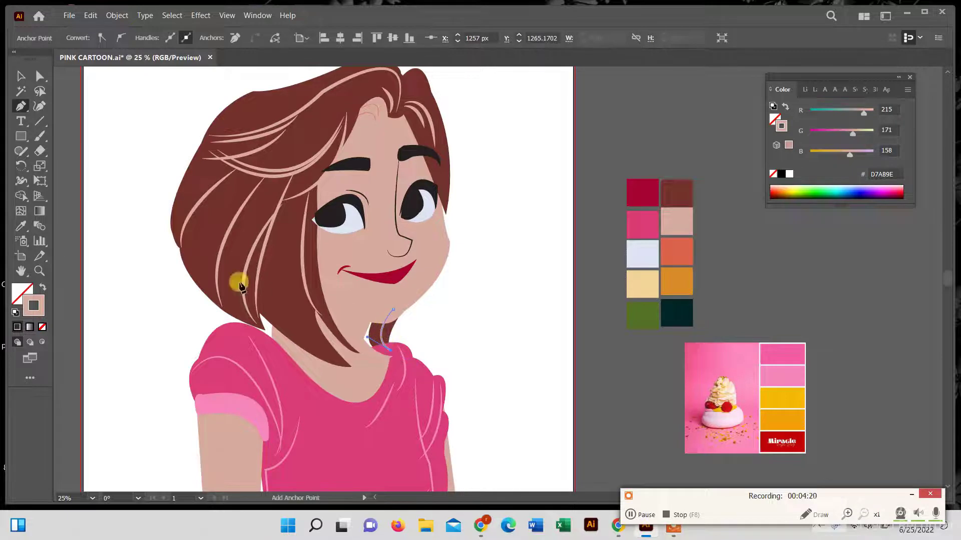
click(21, 76)
click(161, 135)
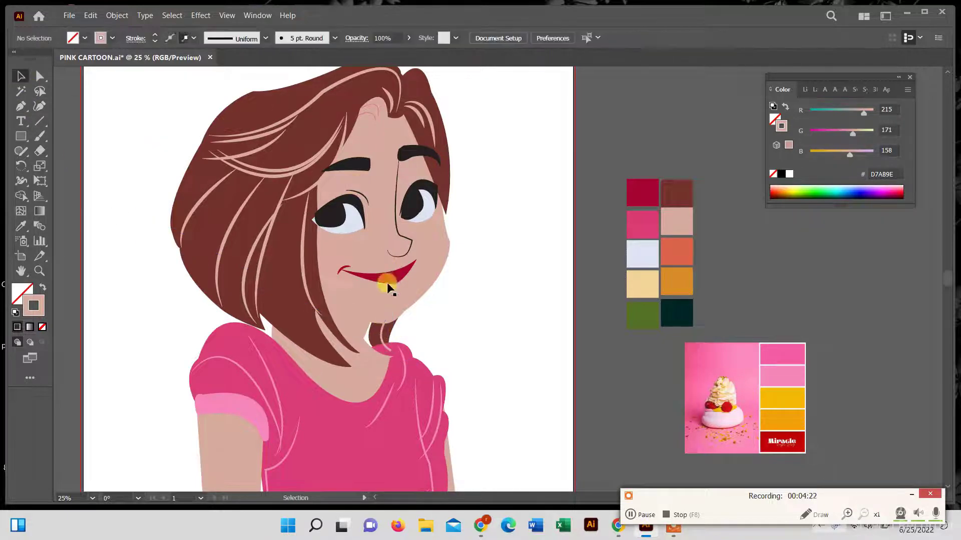
- Give the neck curve a tapered width profile and send it to the back
click(382, 329)
click(266, 40)
click(231, 65)
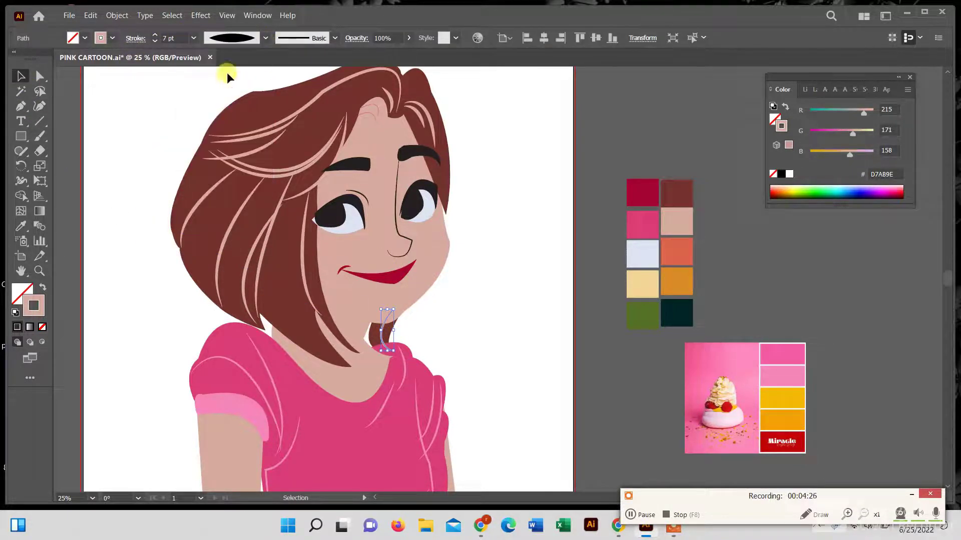
click(476, 200)
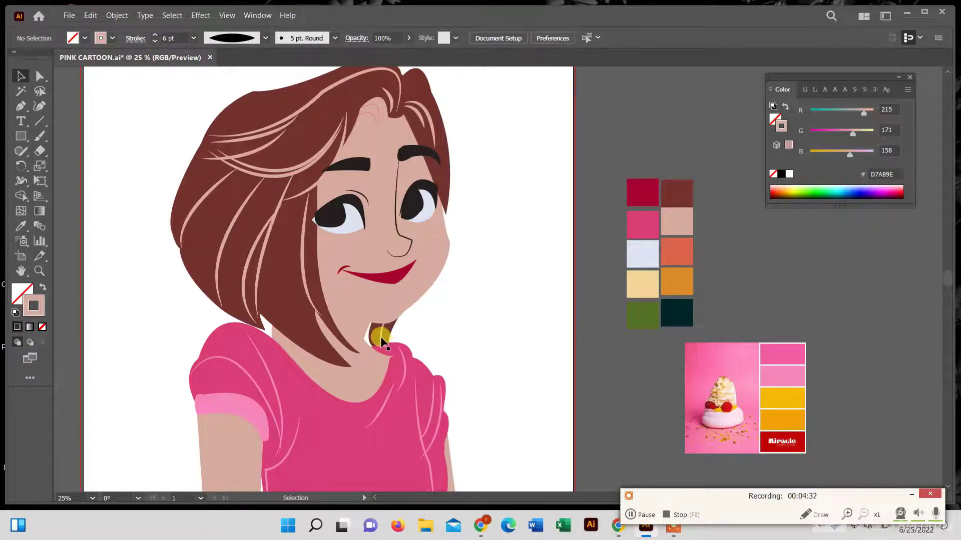
click(388, 336)
right_click(386, 332)
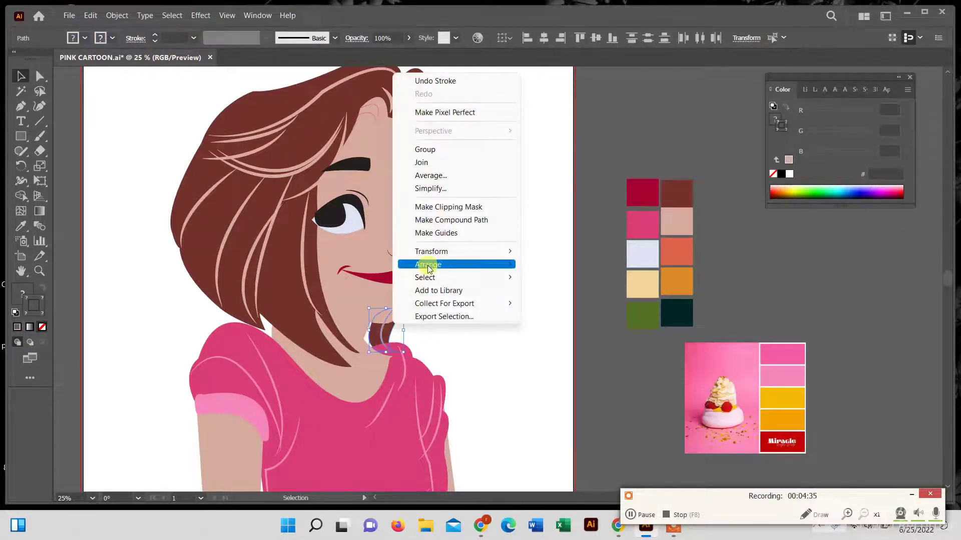
click(565, 303)
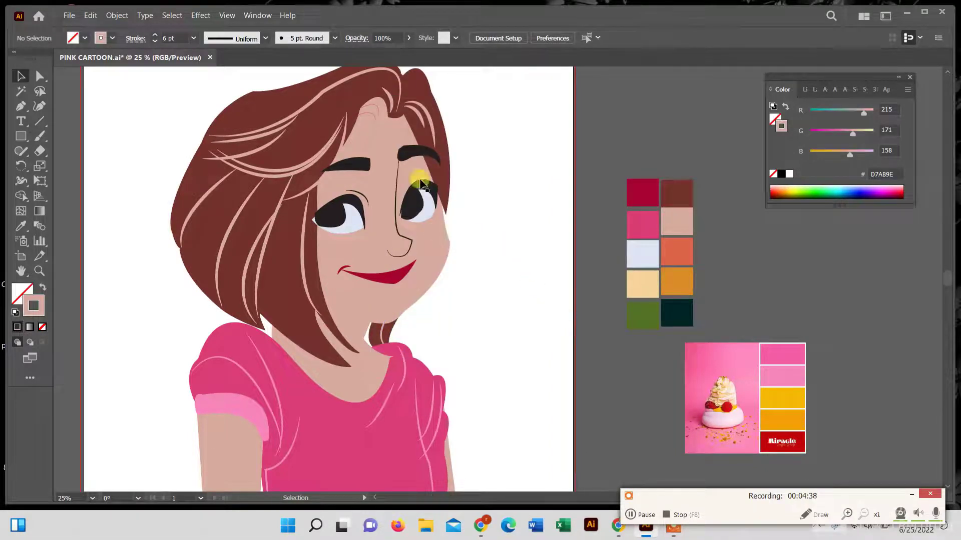
- Send the right-hand hair strand behind the face
click(438, 176)
right_click(438, 176)
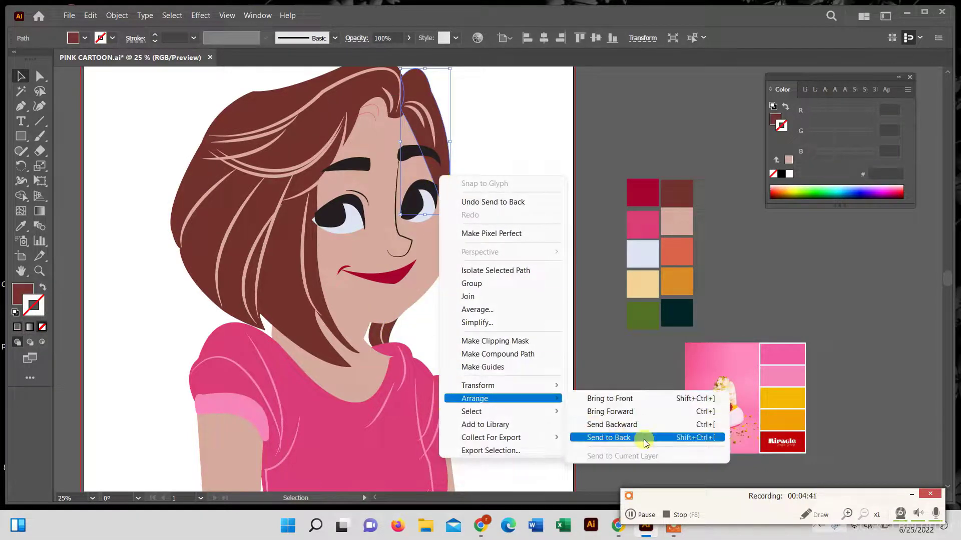
click(621, 436)
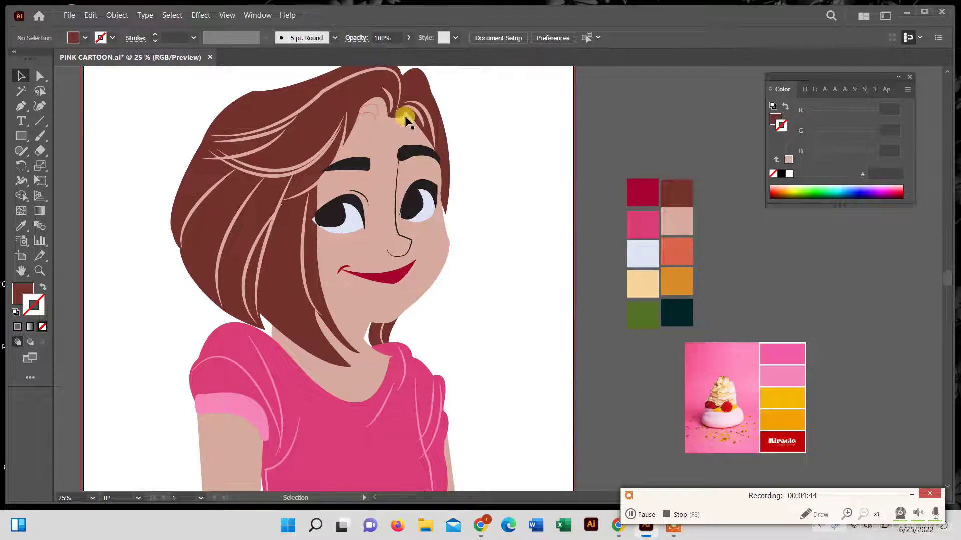
click(41, 76)
- Reshape the right hair strand, then smooth and nudge the shirt fold line by the left sleeve
mouse_move(443, 215)
mouse_down()
mouse_move(398, 116)
mouse_move(406, 111)
mouse_up()
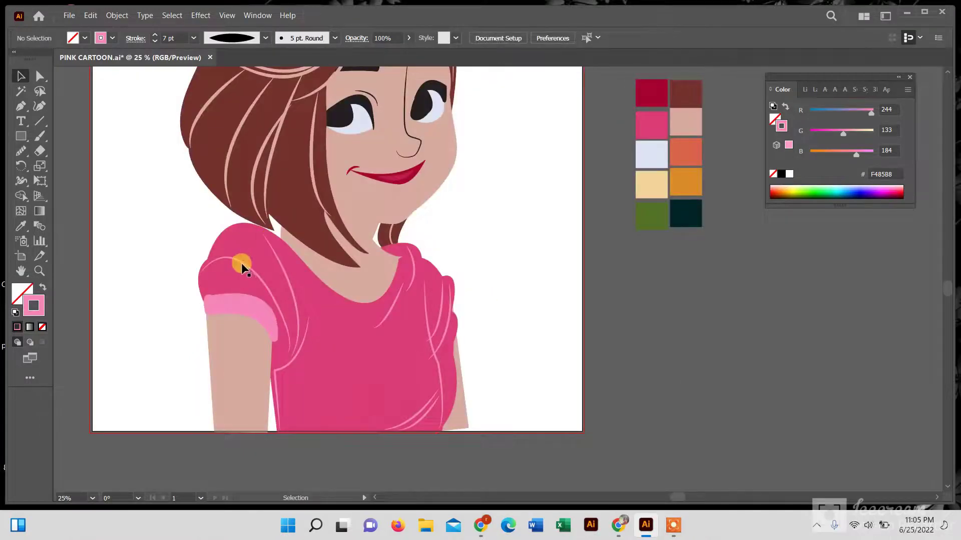
click(245, 263)
click(21, 151)
drag(257, 313, 278, 328)
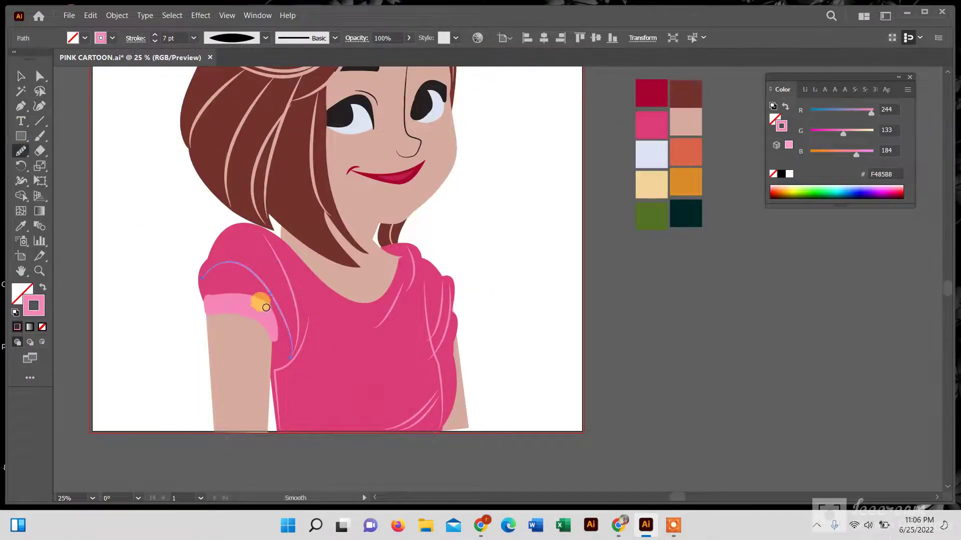
click(21, 75)
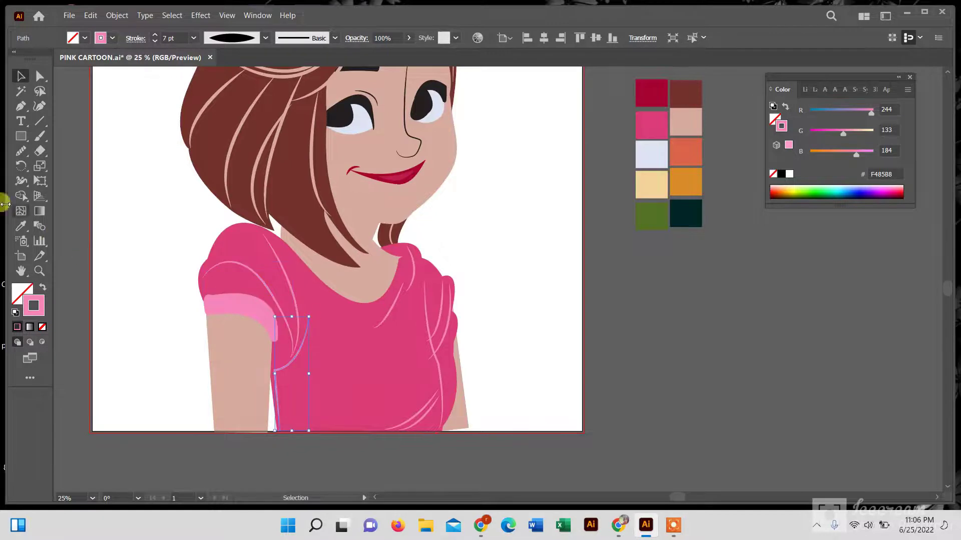
click(21, 150)
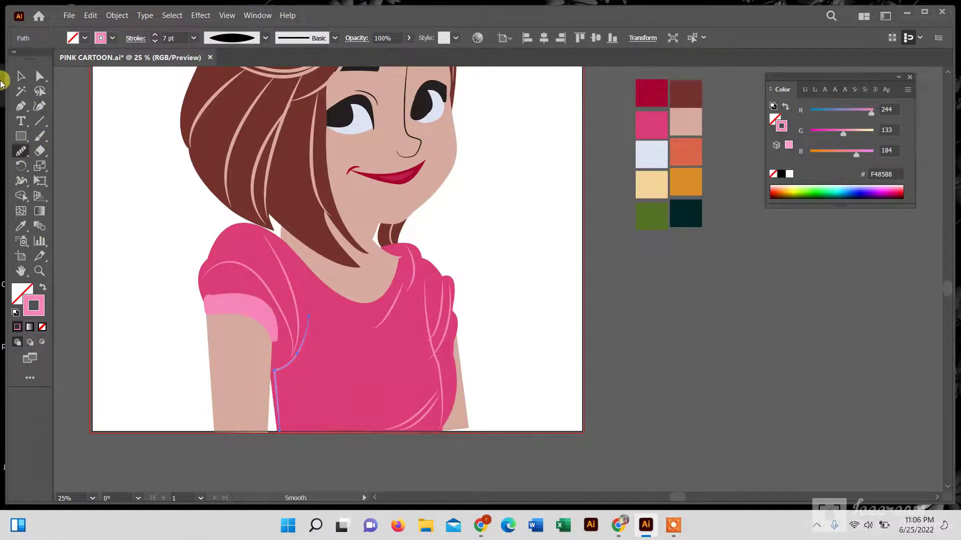
click(21, 76)
drag(436, 360, 437, 360)
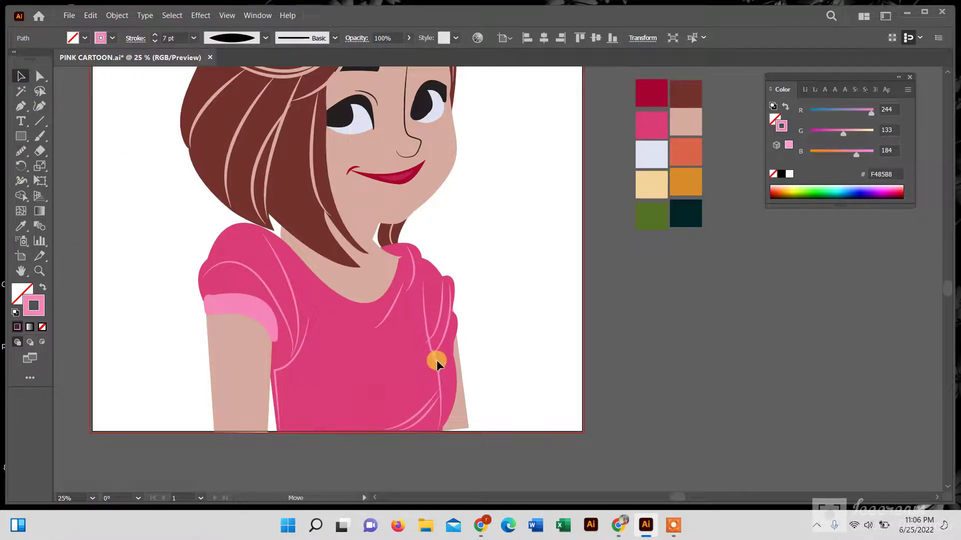
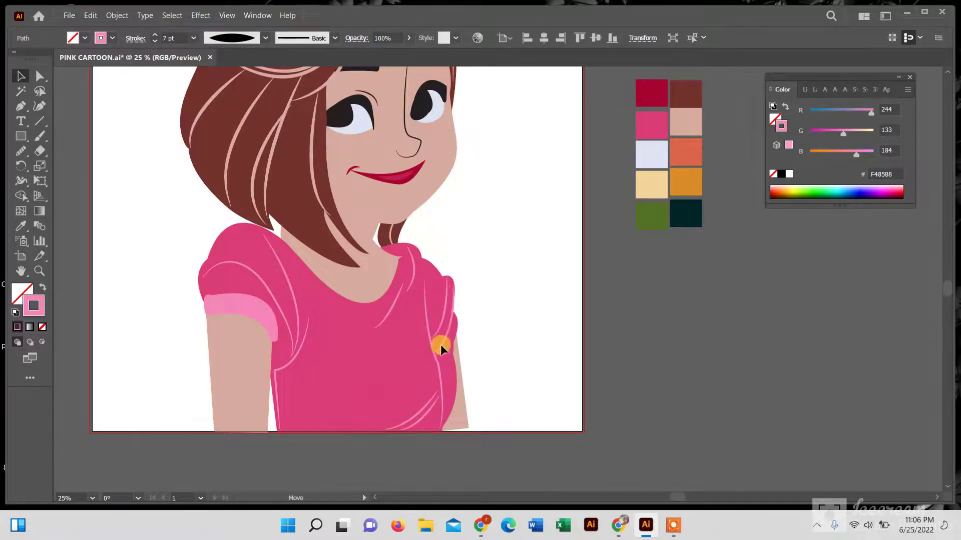
- Bring the crease line on the T-shirt's side in front of the pink shirt
click(437, 345)
right_click(437, 345)
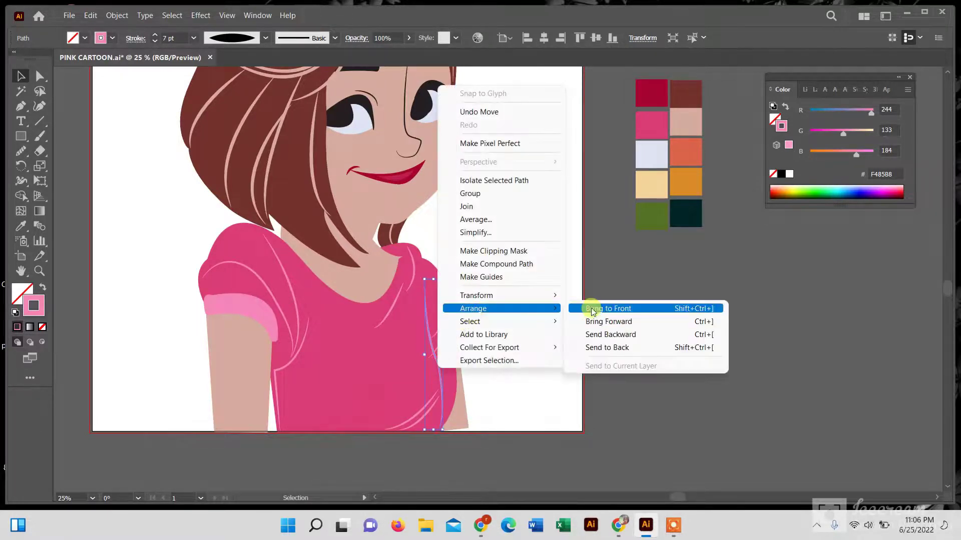
click(592, 310)
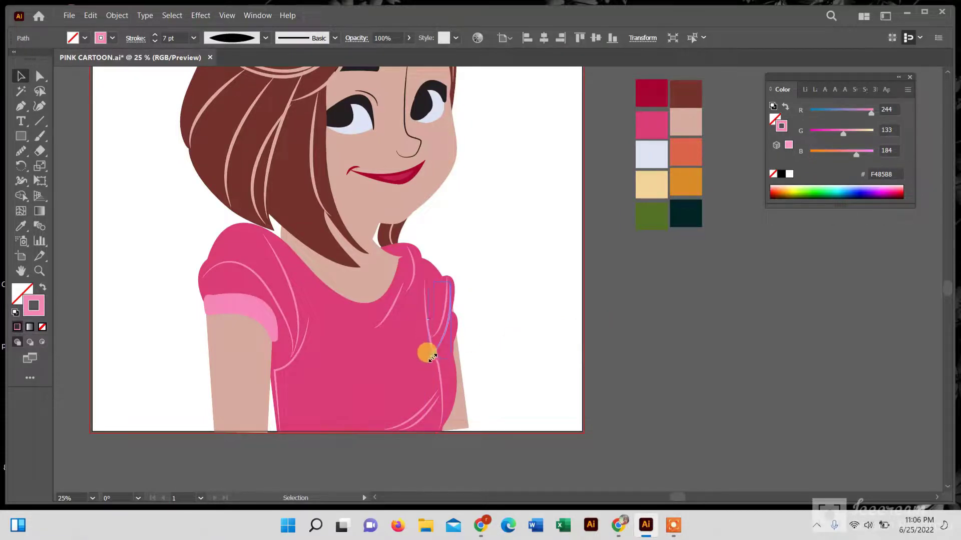
click(20, 150)
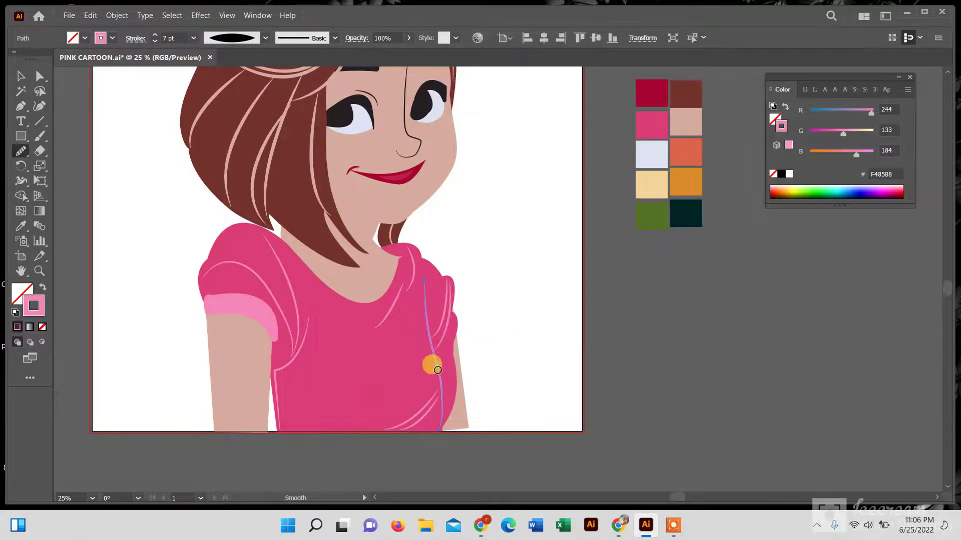
click(21, 76)
click(527, 331)
- Inspect the pink T-shirt and neck skin shapes with Direct Selection
scroll(527, 331, down, 1)
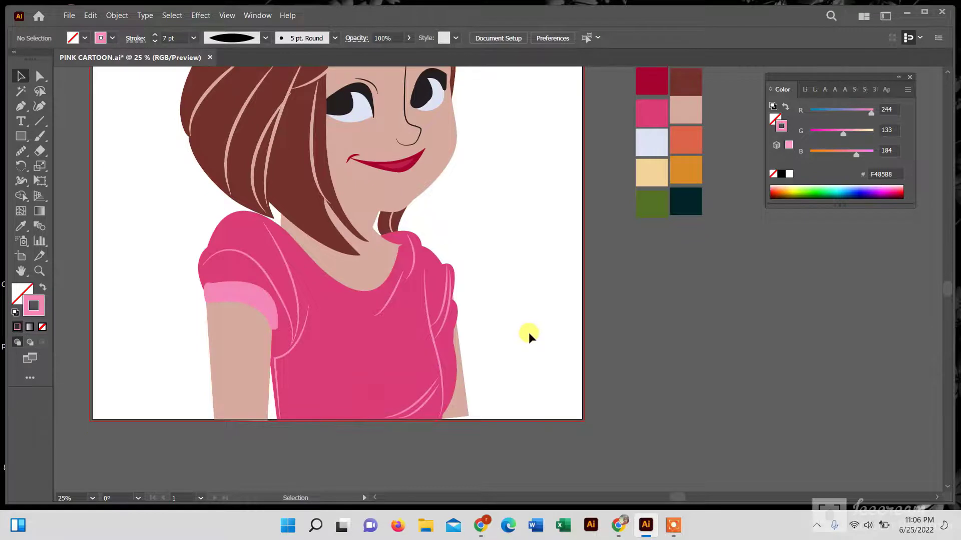
click(400, 263)
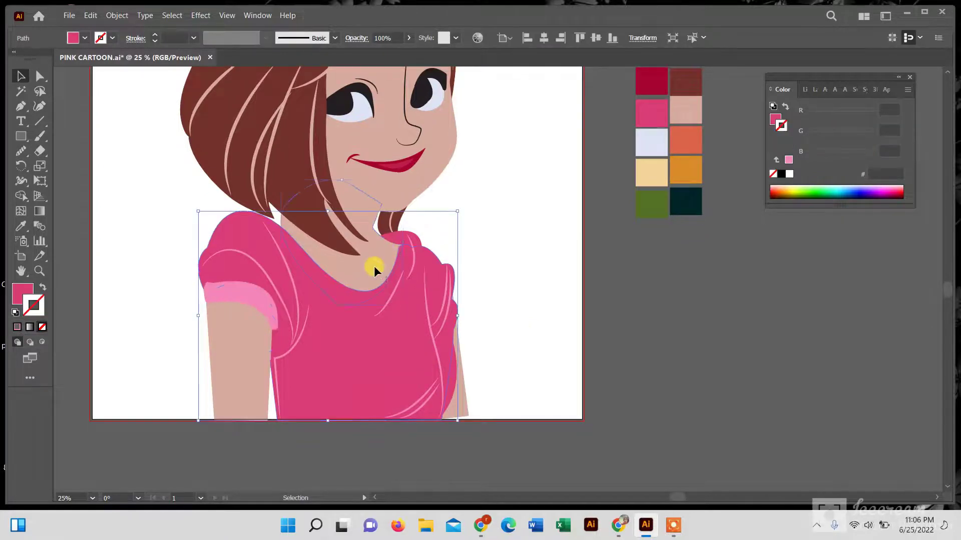
key(a)
click(344, 194)
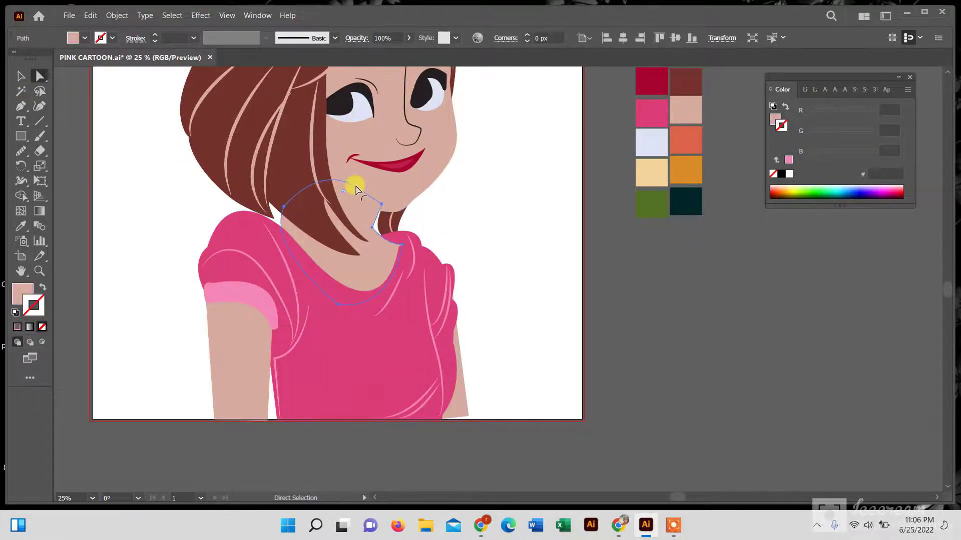
key(v)
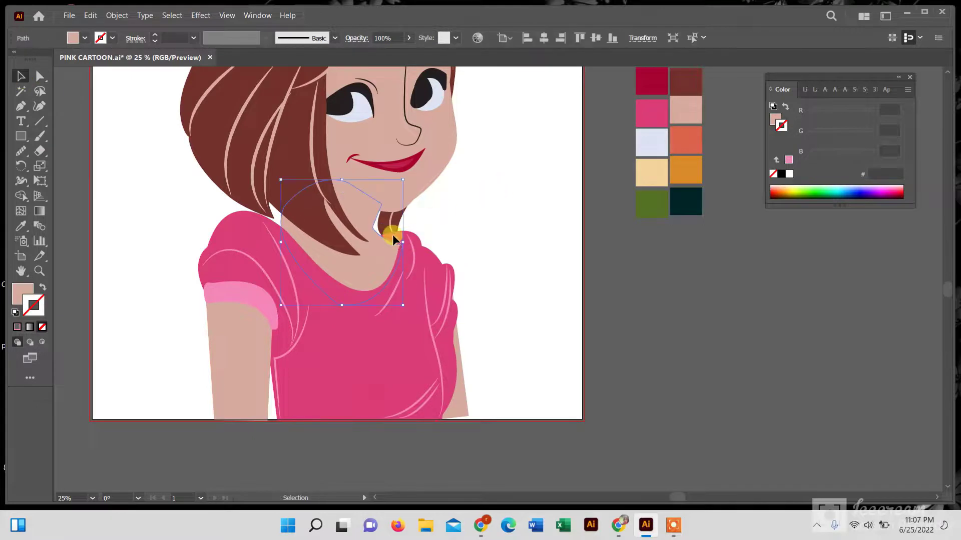
- Nudge the pink collar piece into place at the neckline and swap its fill and stroke
click(400, 246)
key(a)
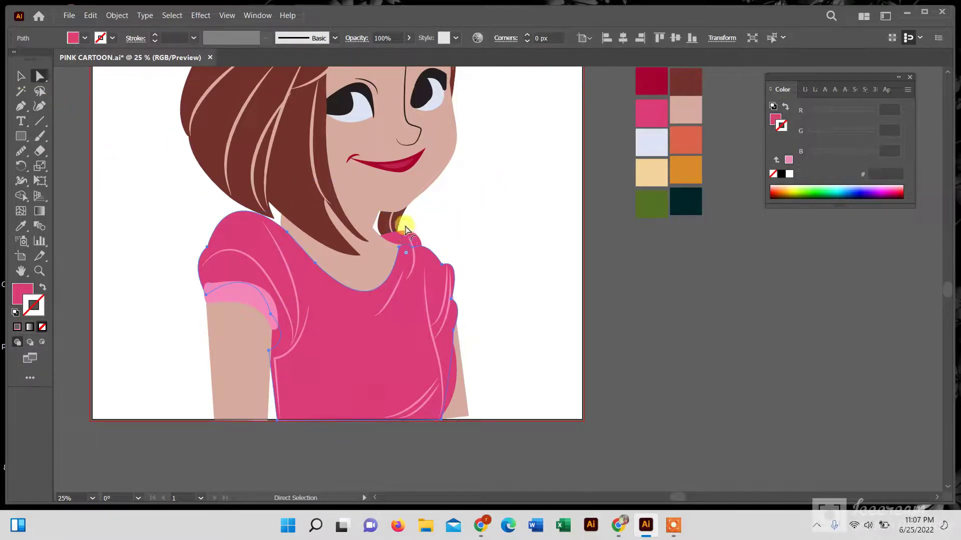
click(20, 76)
click(464, 222)
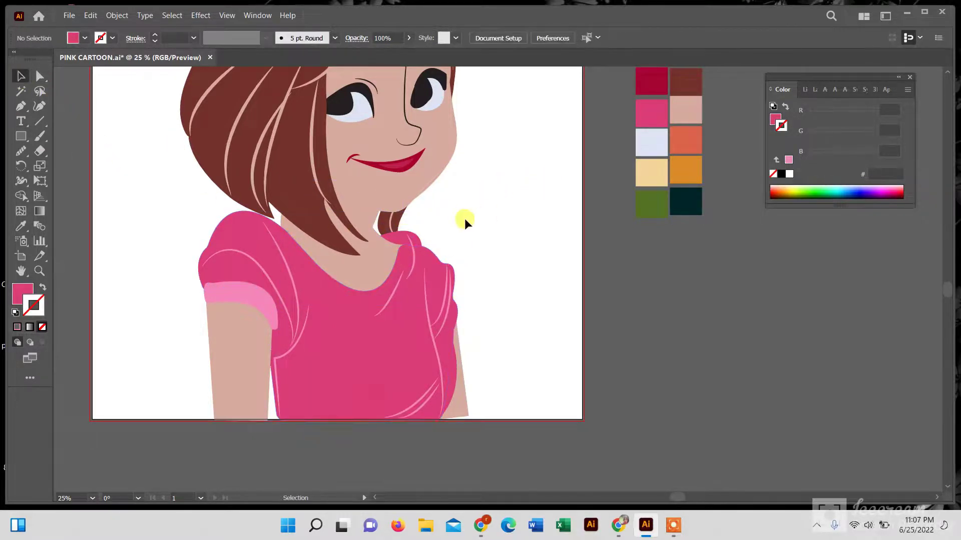
drag(394, 242, 392, 241)
click(401, 236)
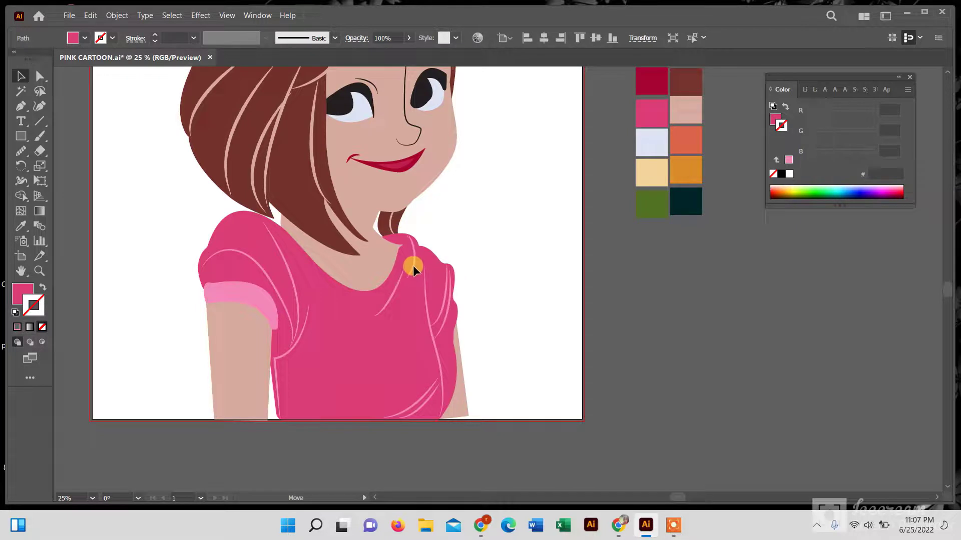
key(shift+x)
- Paste a copy of the face shape in front and eyedrop a tan fill onto it
click(482, 230)
scroll(464, 334, down, 1)
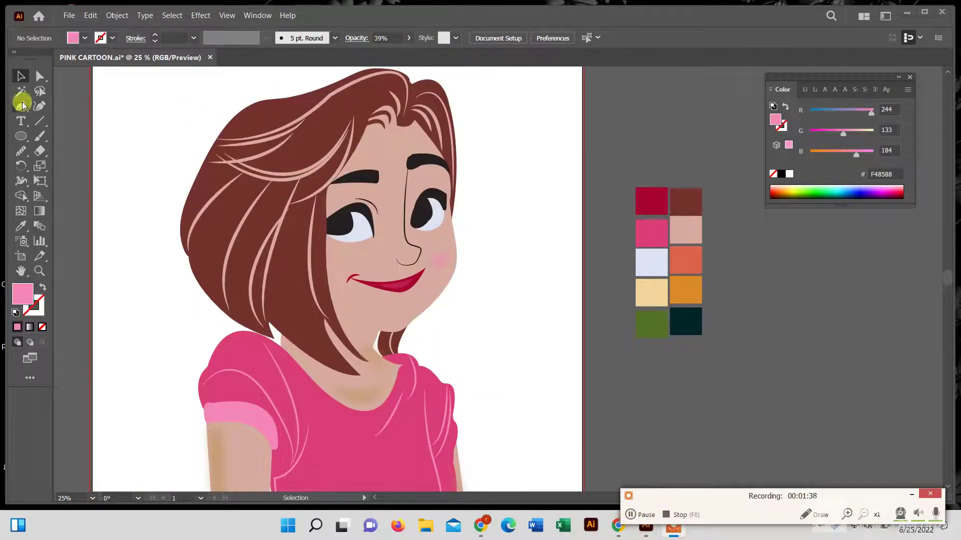
click(21, 105)
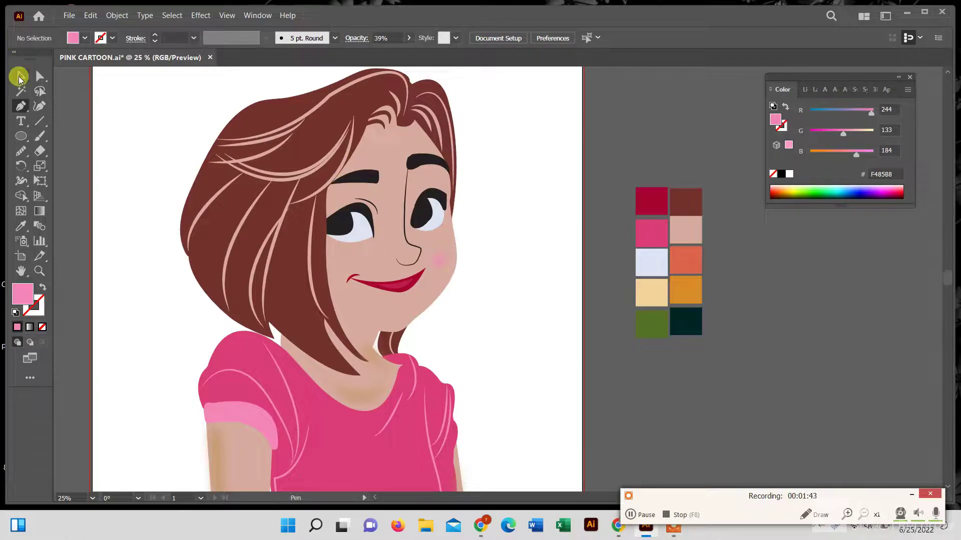
click(20, 76)
click(362, 150)
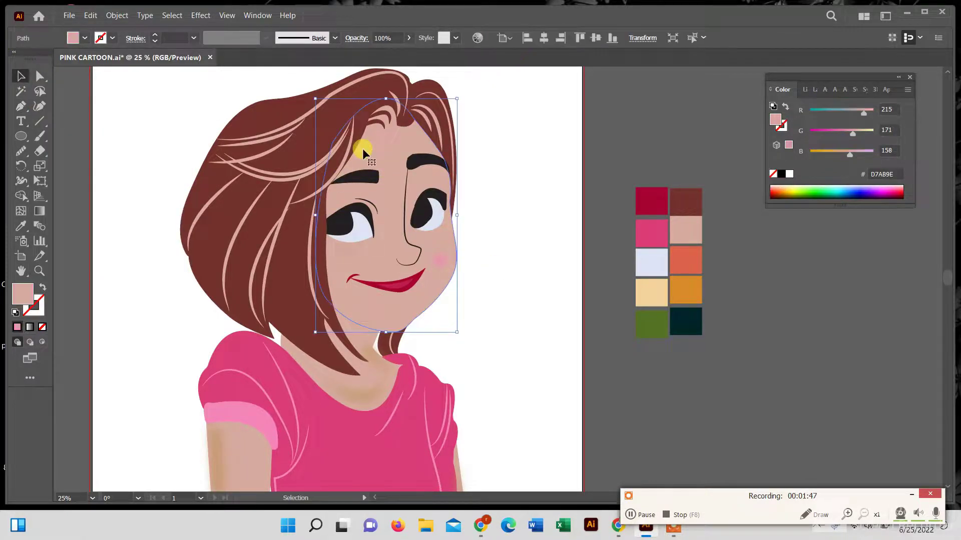
click(89, 15)
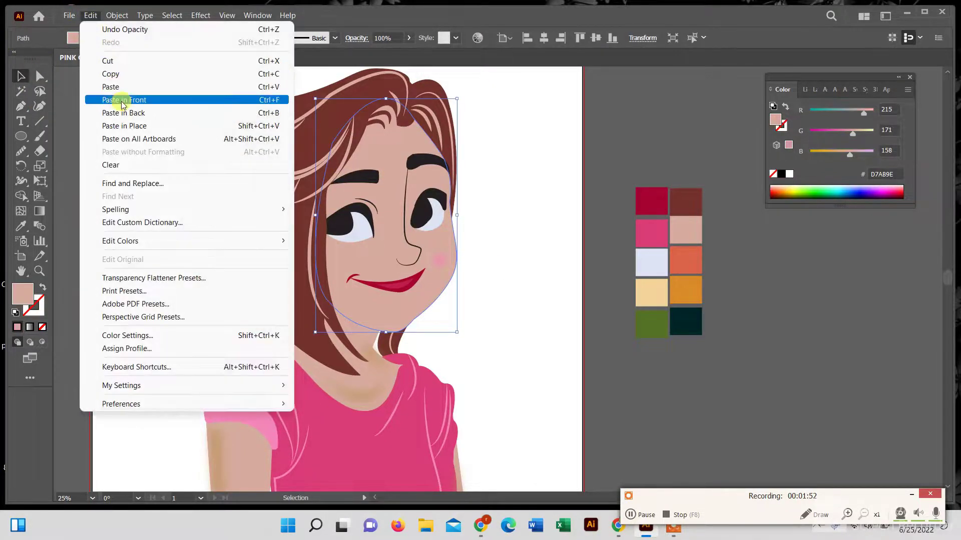
click(122, 100)
click(21, 226)
click(378, 354)
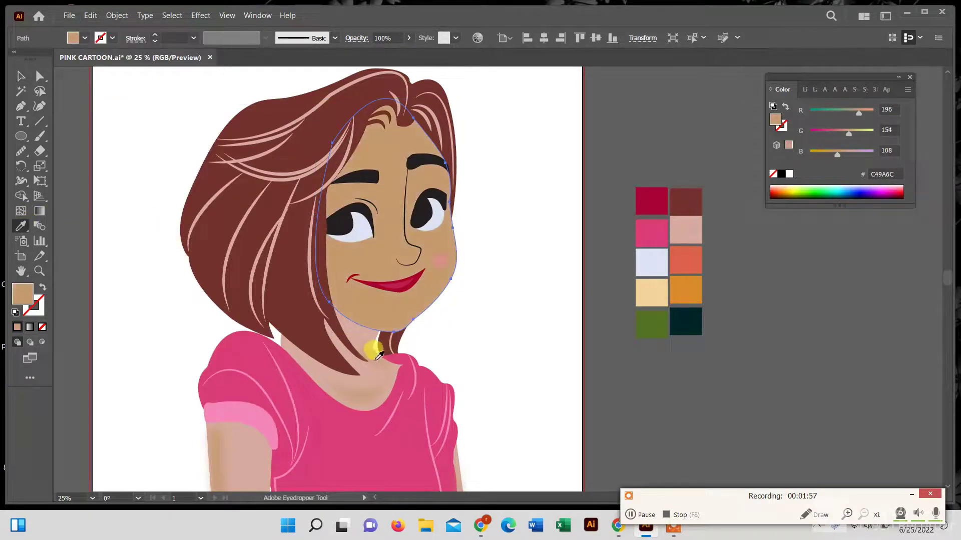
- Apply a Gaussian Blur to the tan face copy and send it behind the face
click(201, 15)
click(351, 258)
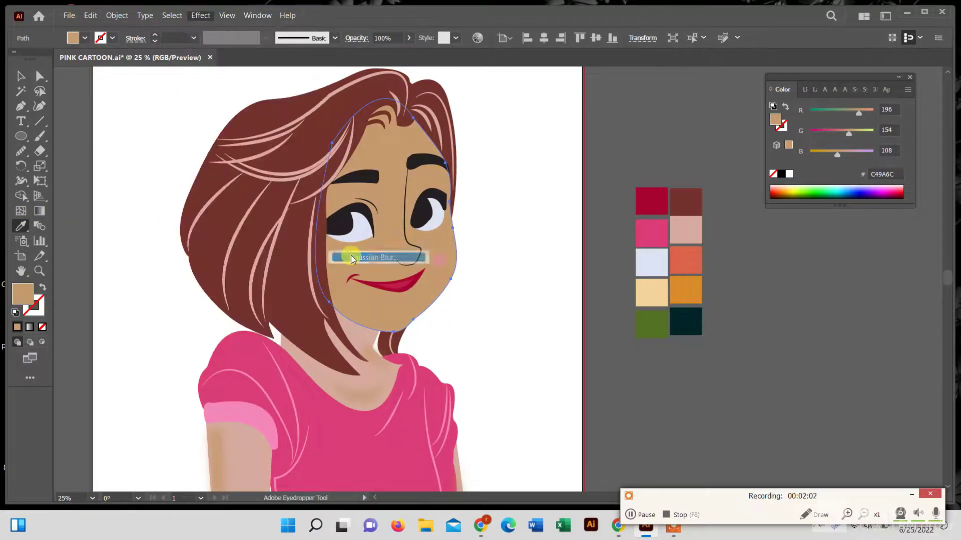
mouse_move(738, 219)
mouse_down()
mouse_move(722, 218)
mouse_move(749, 220)
mouse_move(729, 220)
mouse_move(729, 250)
mouse_move(720, 223)
mouse_up()
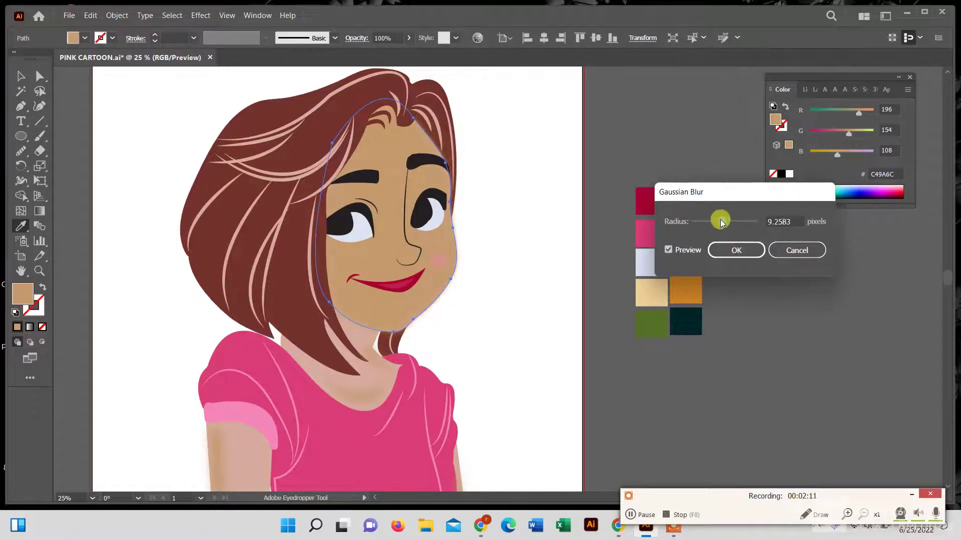
click(721, 250)
click(20, 76)
right_click(427, 229)
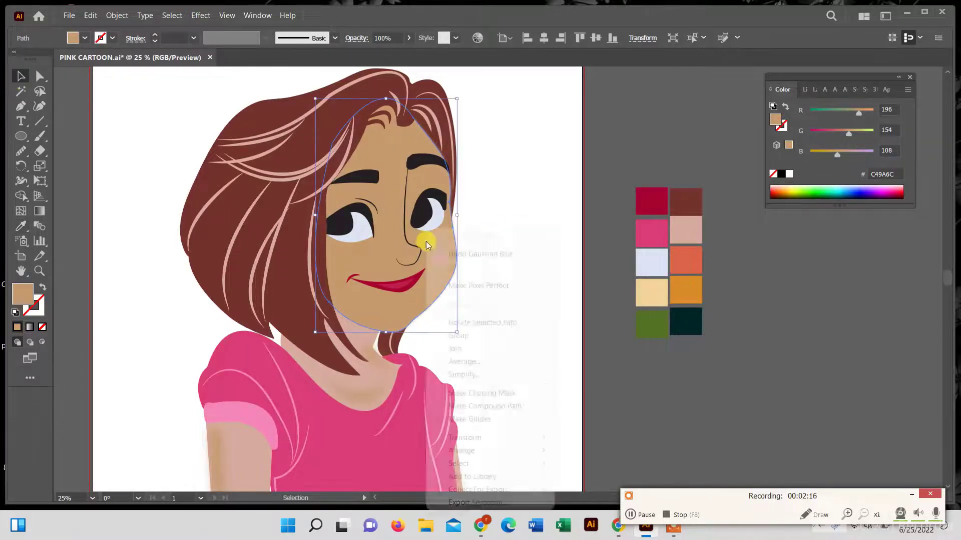
click(608, 482)
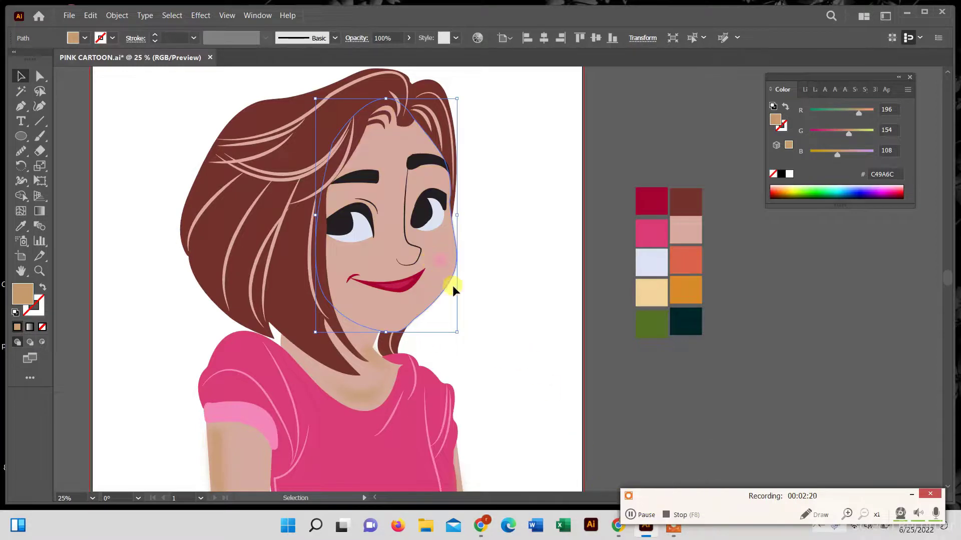
- Make the face copy a tan stroke with a tapered elliptical width profile and heavier weight
drag(401, 330, 404, 329)
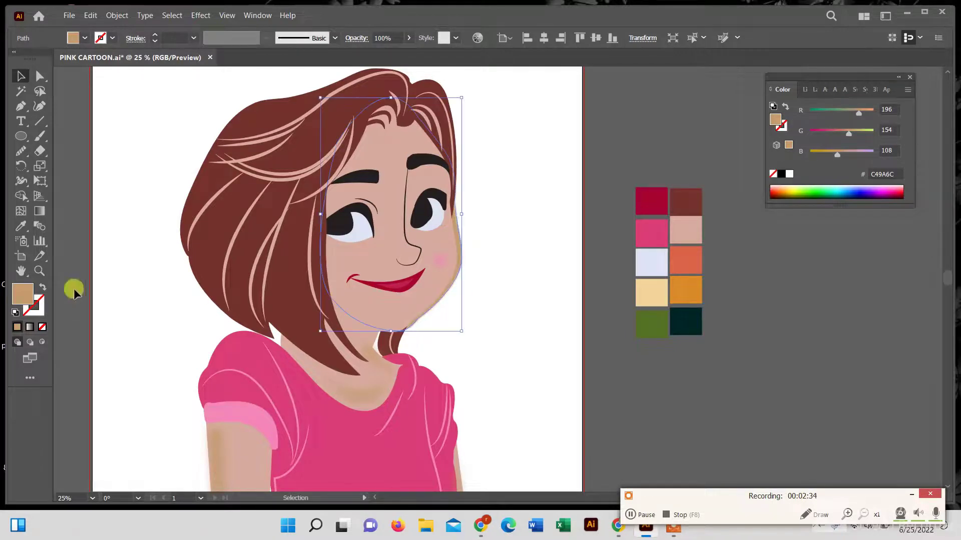
click(41, 289)
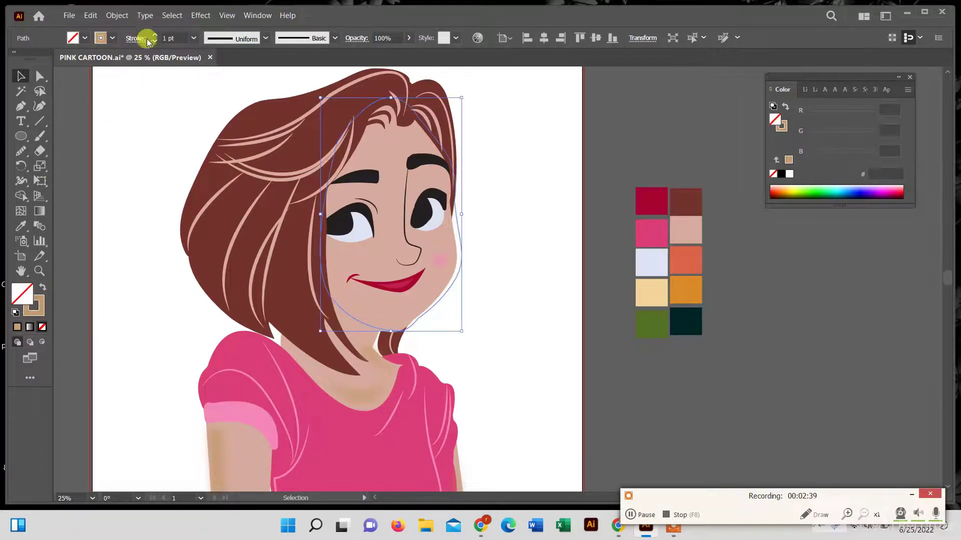
click(261, 40)
click(231, 79)
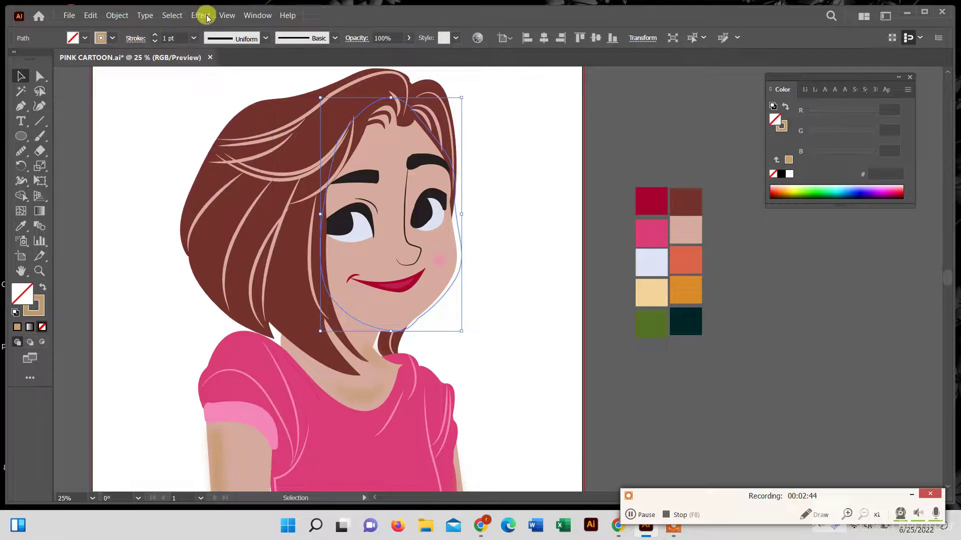
click(155, 35)
- Add a Gaussian Blur to the face outline and swap its fill and stroke
click(201, 15)
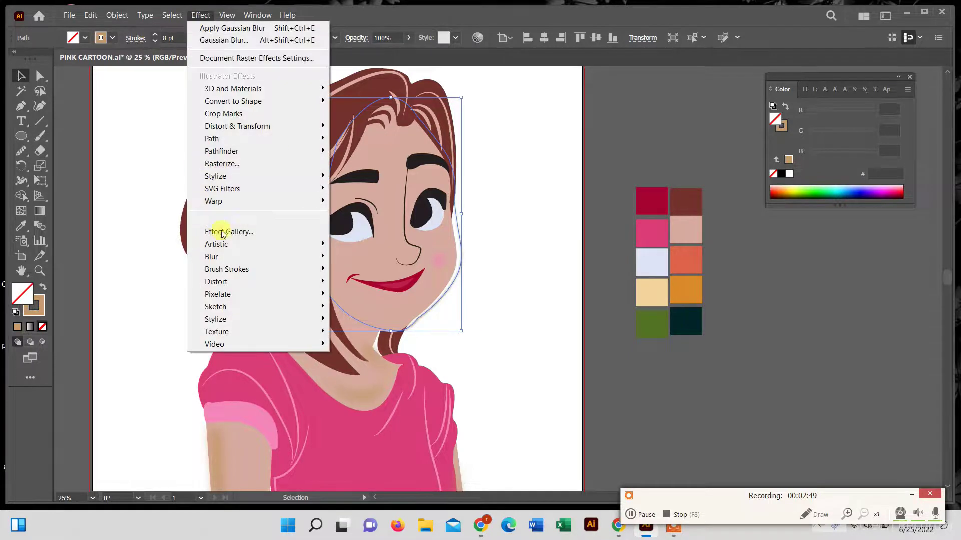
click(360, 267)
click(535, 288)
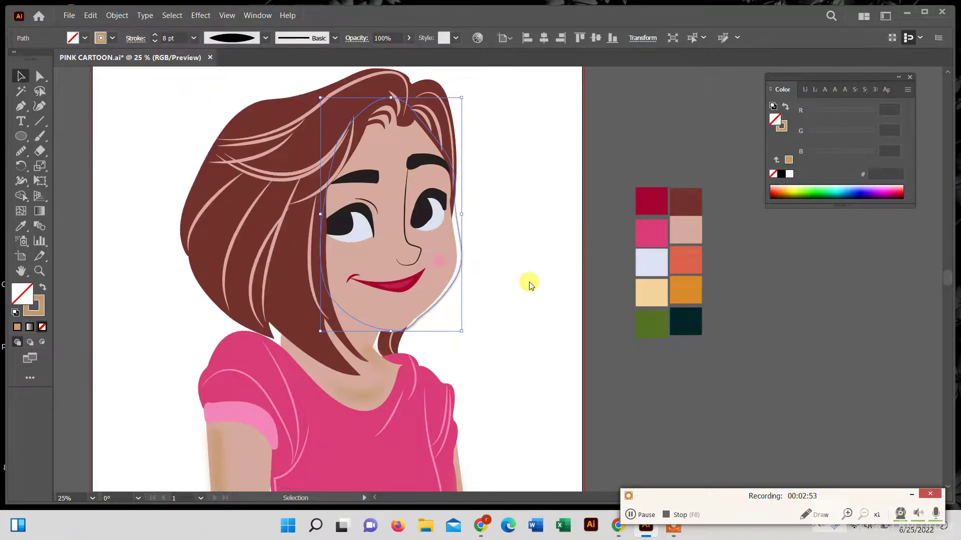
click(728, 253)
click(449, 287)
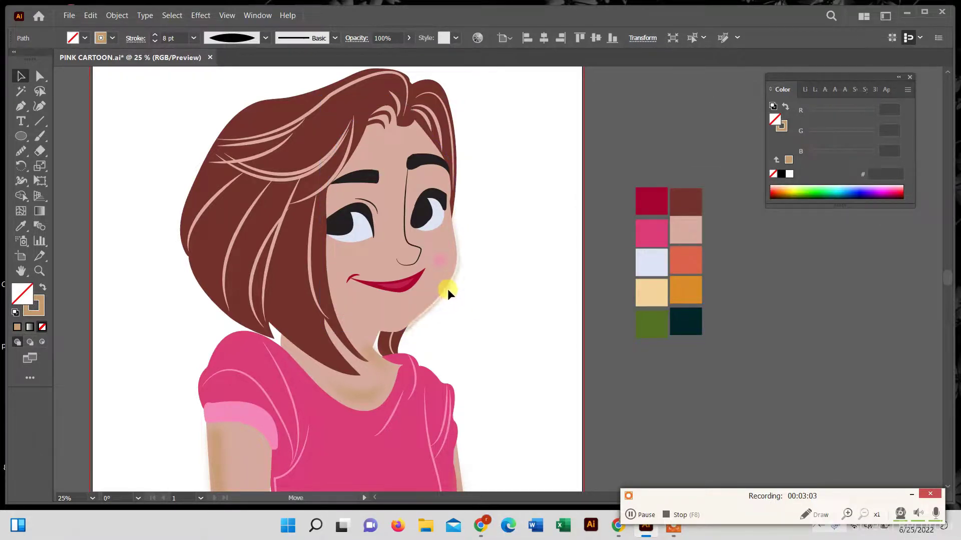
click(434, 293)
click(43, 287)
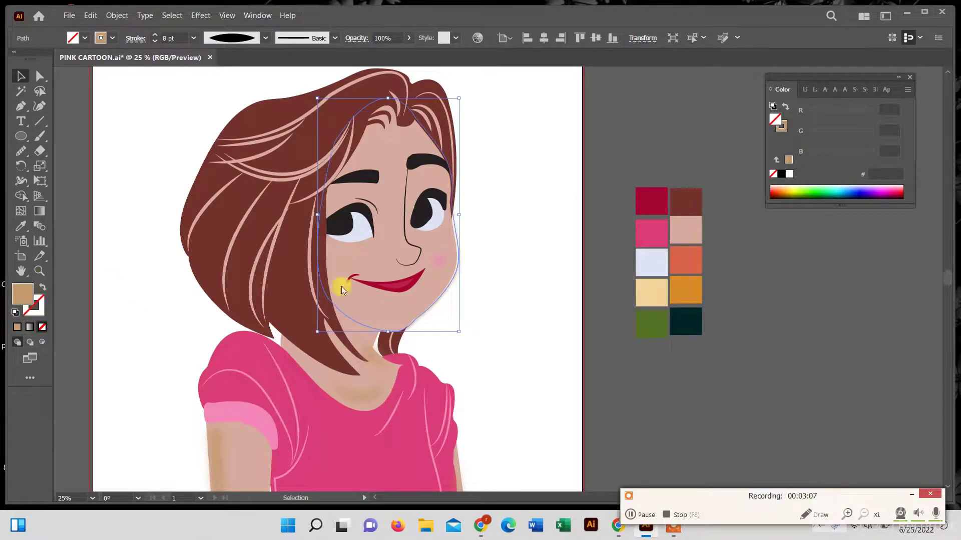
click(461, 263)
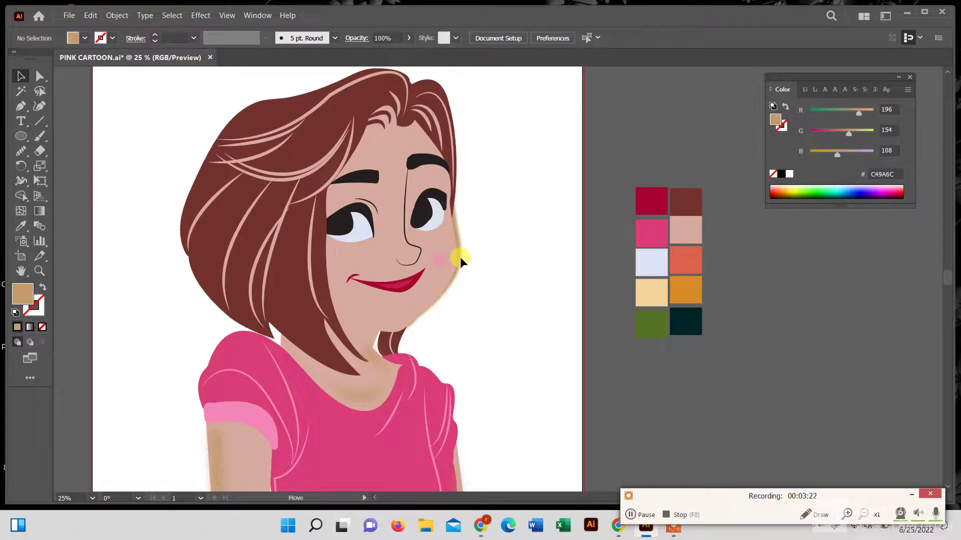
- Resize the face outline from its right edge so it is slightly narrower
click(460, 256)
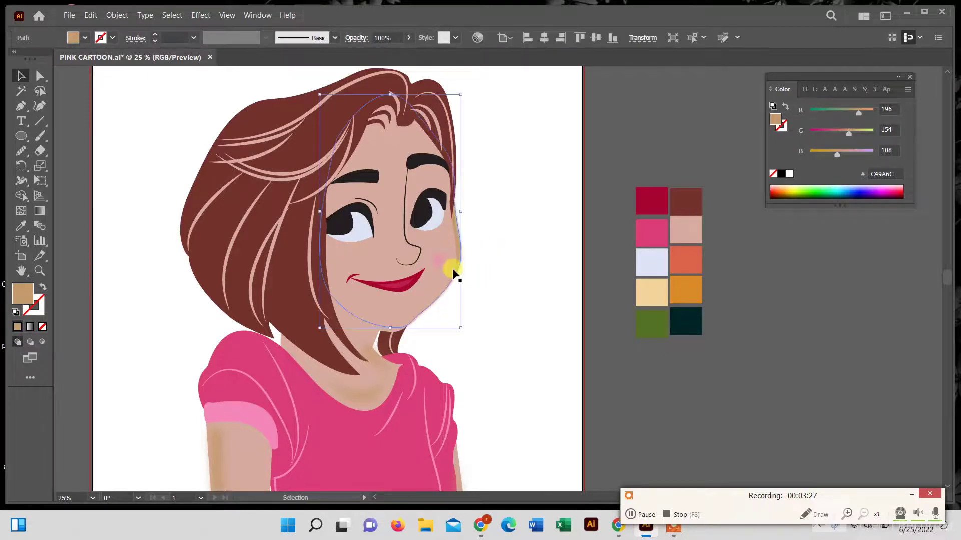
drag(462, 329, 466, 328)
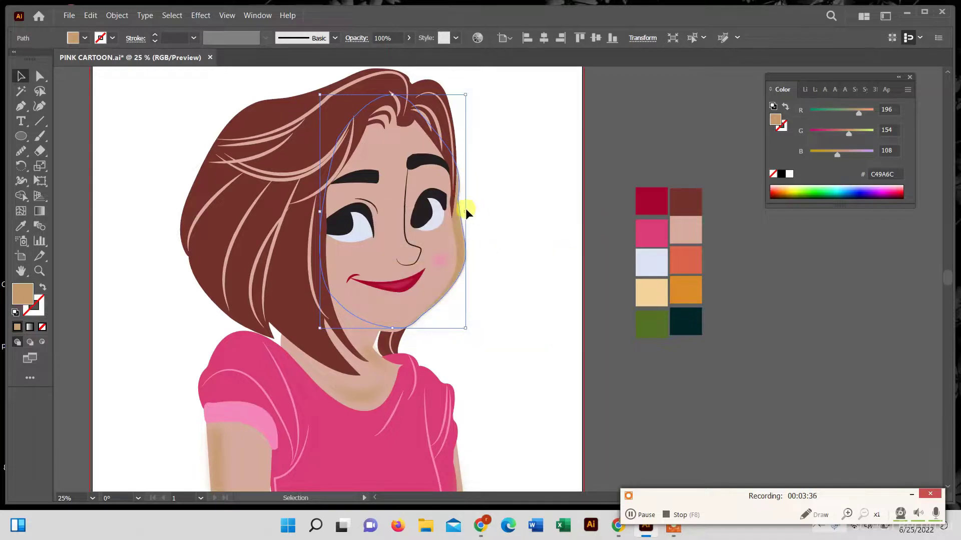
mouse_move(465, 217)
mouse_down()
mouse_move(507, 228)
mouse_move(514, 247)
mouse_up()
click(536, 305)
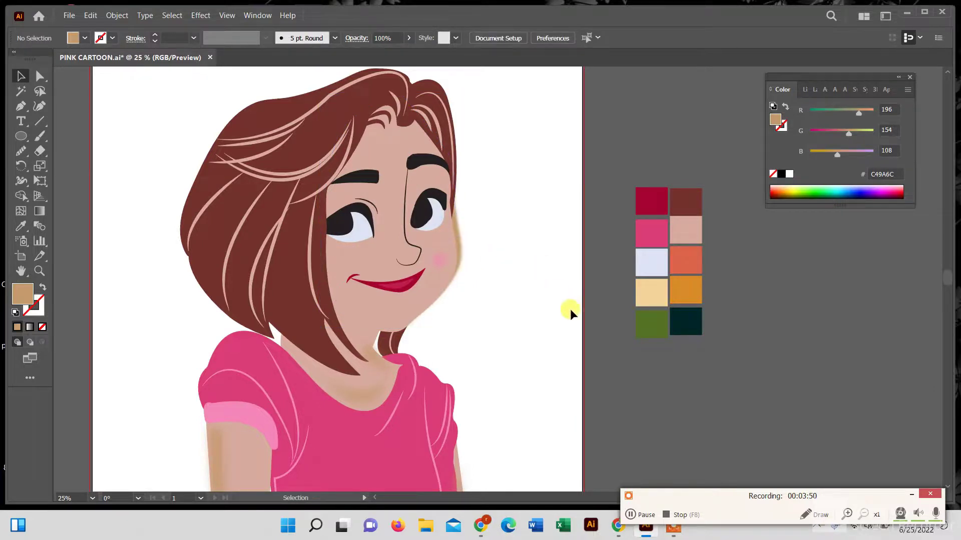
scroll(569, 308, down, 1)
scroll(429, 350, up, 1)
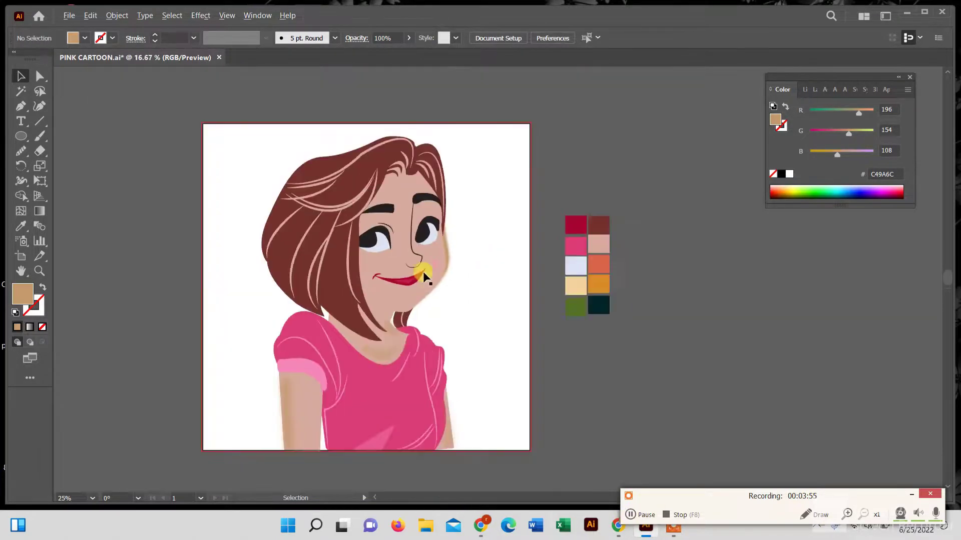
- Create a 2000 × 2000 px rectangle
drag(21, 136, 40, 133)
click(228, 180)
text(2000)
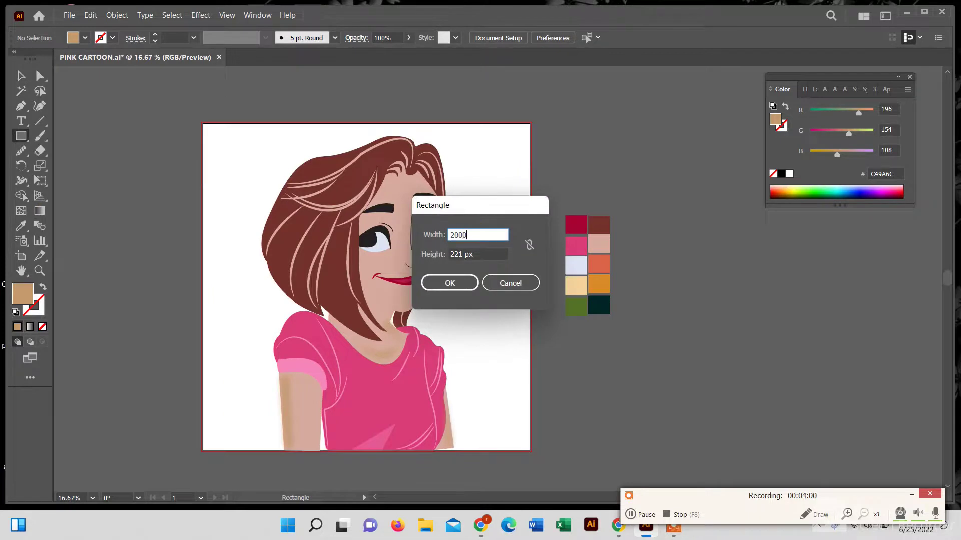
double_click(457, 254)
text(20)
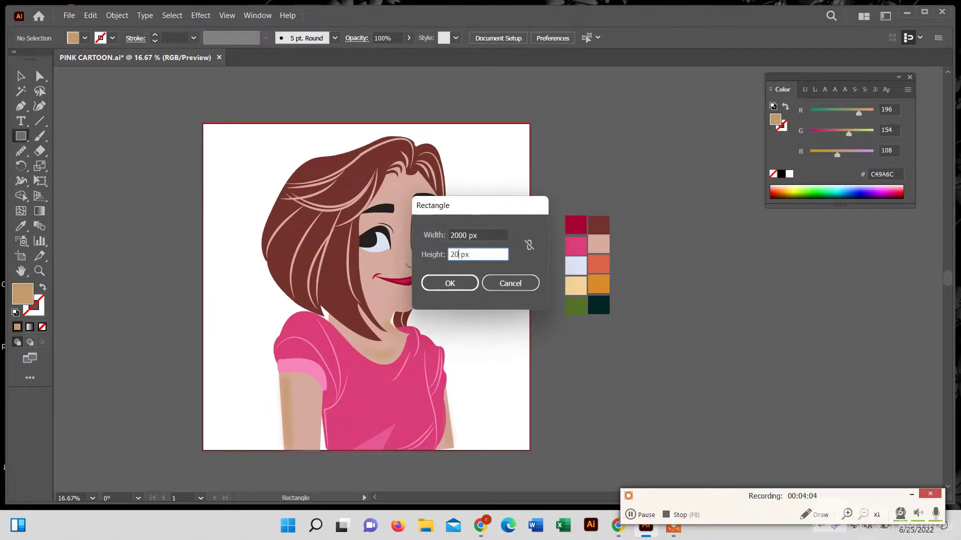
text(00)
key(Return)
- Fill the rectangle dark teal, send it to the back, and centre it on the artboard
click(21, 226)
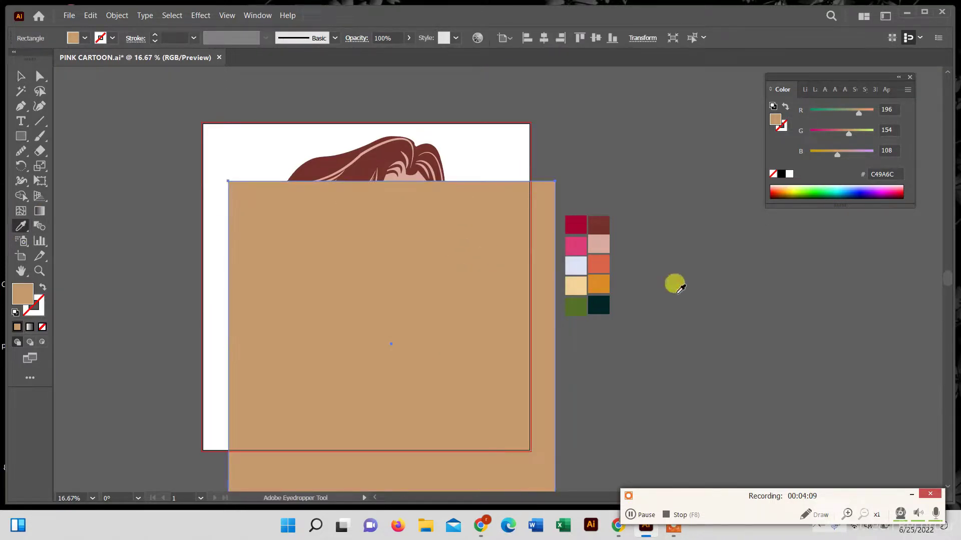
click(598, 303)
click(20, 76)
right_click(307, 293)
click(457, 275)
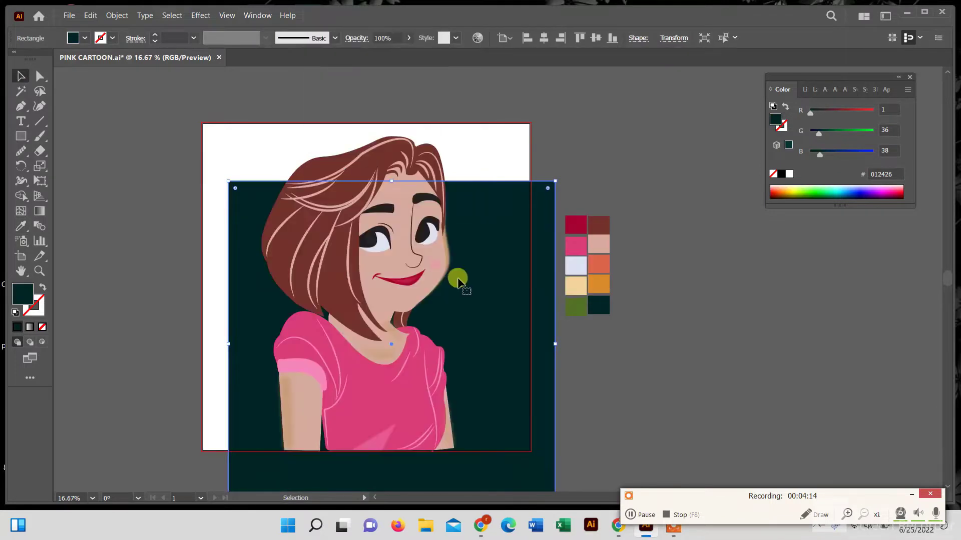
click(543, 38)
click(579, 37)
- Try orange, lavender, crimson, red-brown and peach swatches on the background before settling on dark teal
click(20, 226)
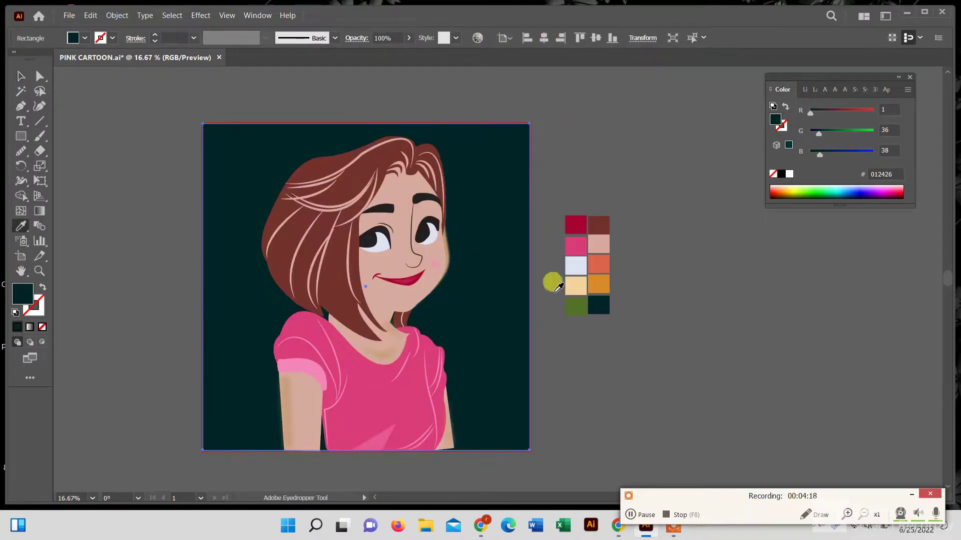
click(598, 283)
click(575, 263)
click(576, 221)
click(606, 222)
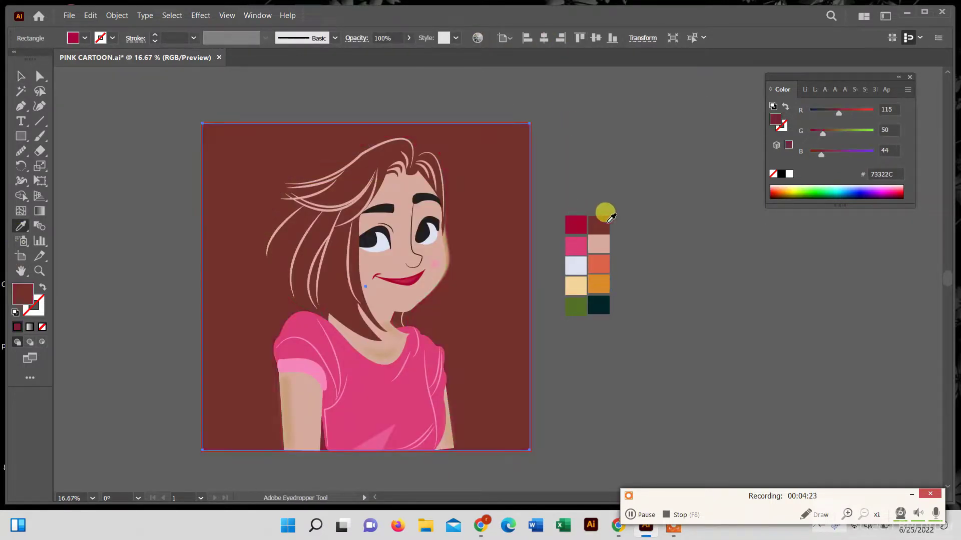
click(575, 284)
click(599, 304)
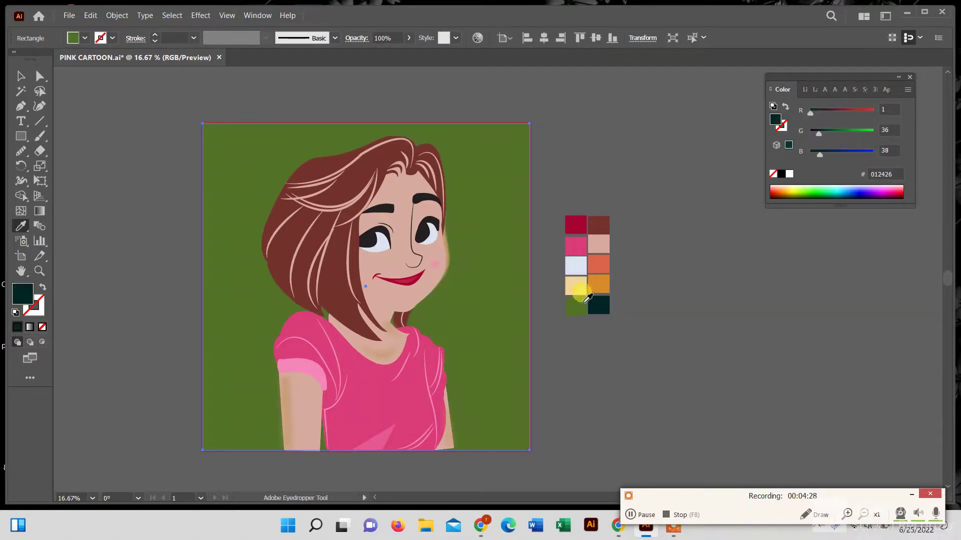
click(599, 304)
- Delete the loose colour swatch squares and move the teal background off the artboard
click(16, 77)
drag(550, 205, 647, 349)
key(Delete)
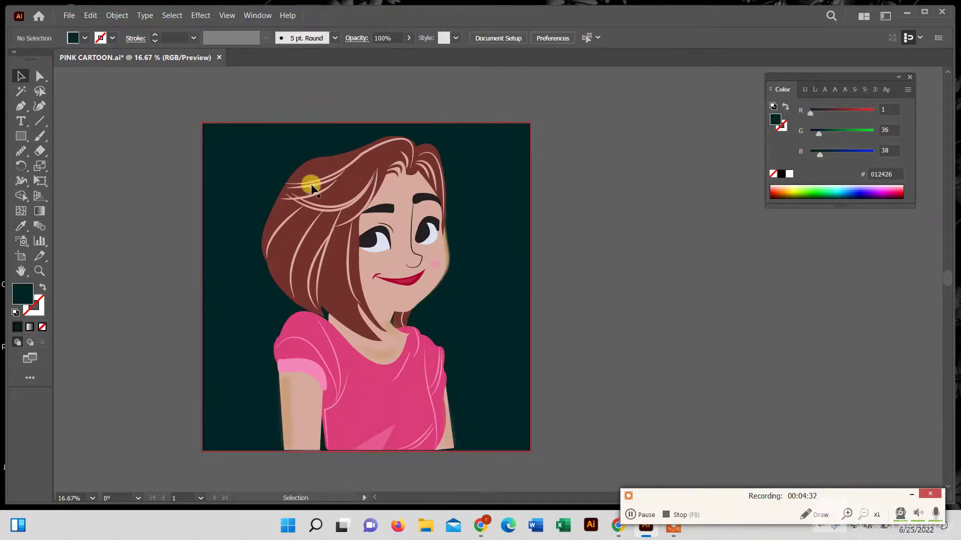
click(266, 159)
drag(267, 159, 619, 177)
- Expand the cartoon artwork's appearance into plain shapes
click(366, 382)
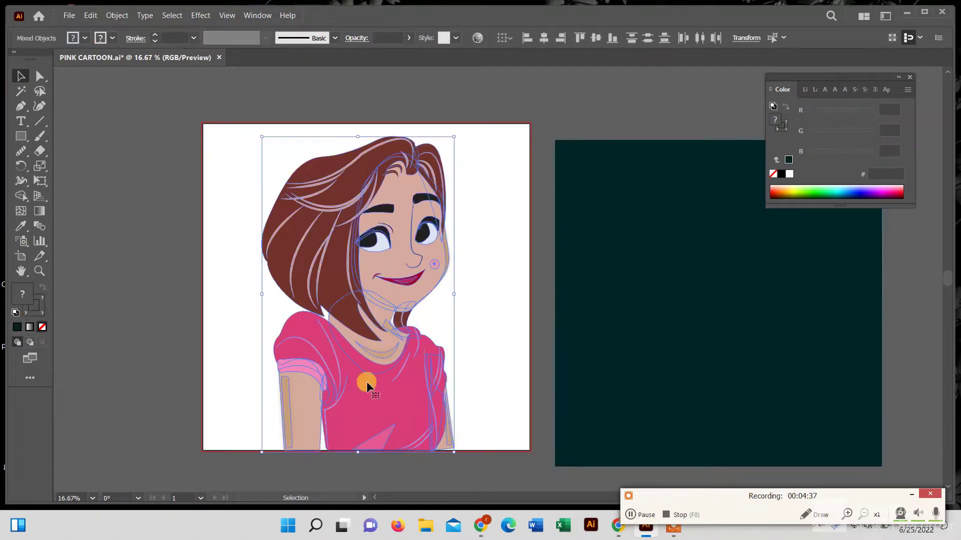
click(125, 20)
click(137, 170)
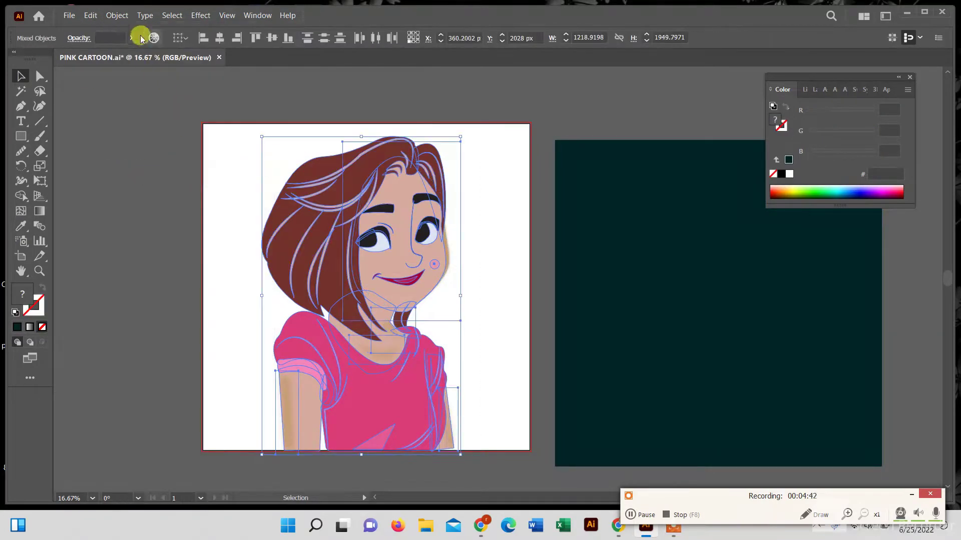
click(117, 15)
key(Escape)
drag(229, 167, 488, 410)
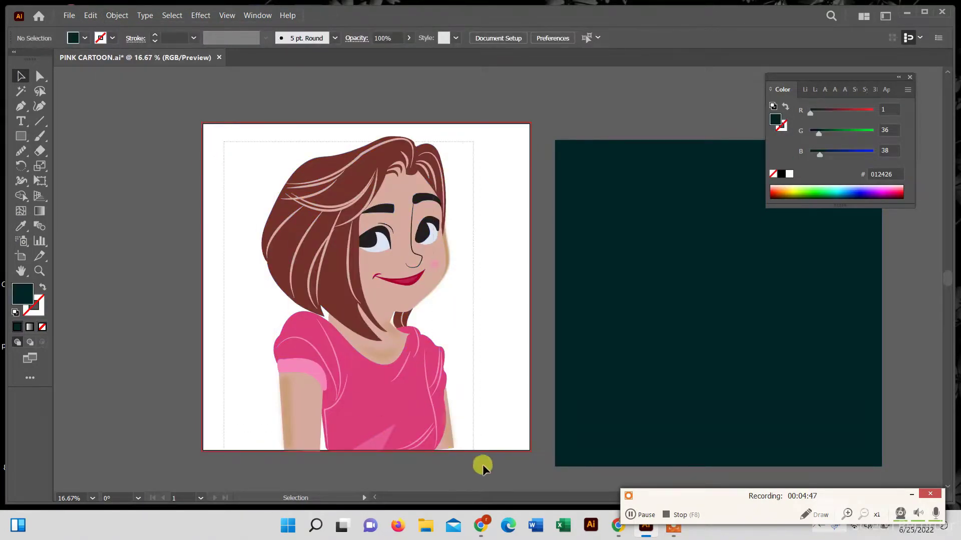
click(505, 376)
- Move the teal rectangle back behind the cartoon and centre it on the artboard
drag(719, 320, 380, 302)
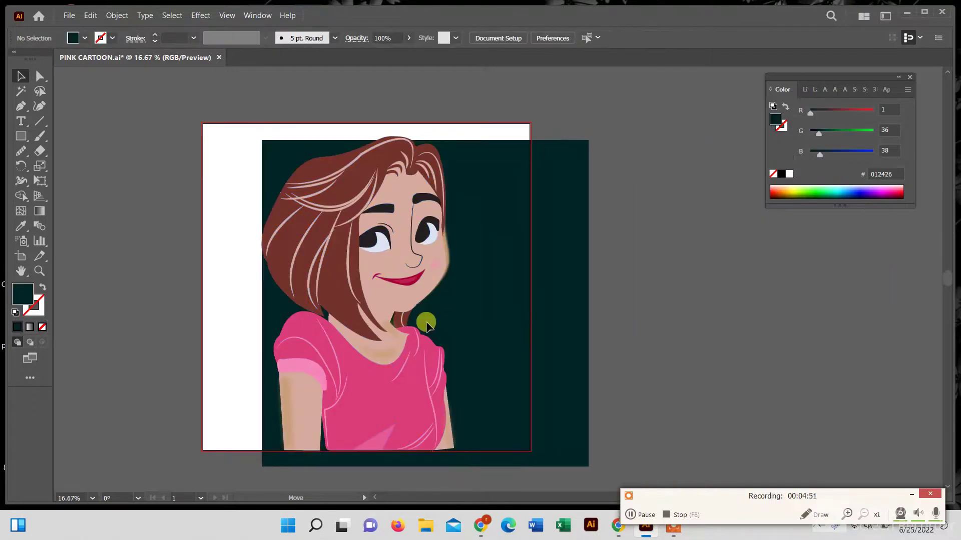
key(ctrl+a)
click(542, 37)
click(574, 37)
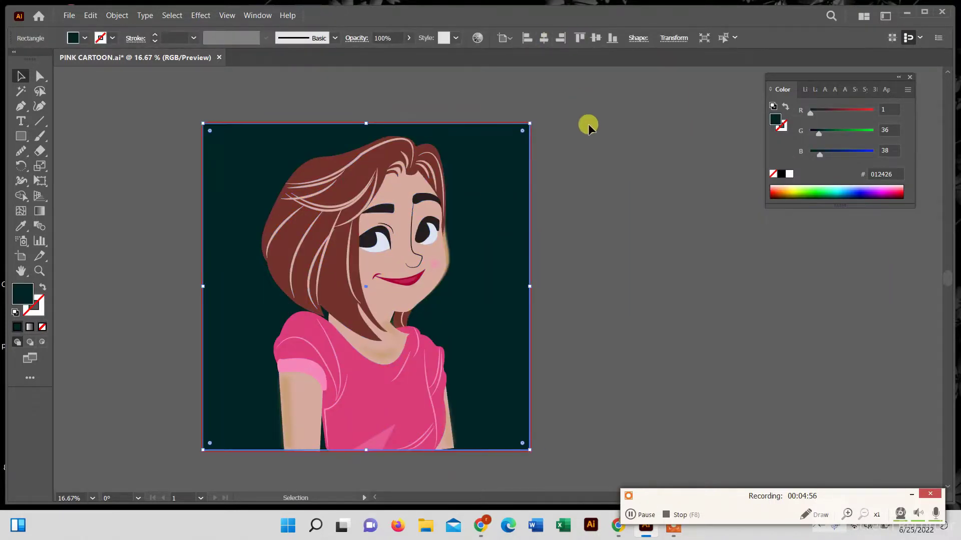
click(585, 124)
scroll(447, 449, down, 1)
click(447, 449)
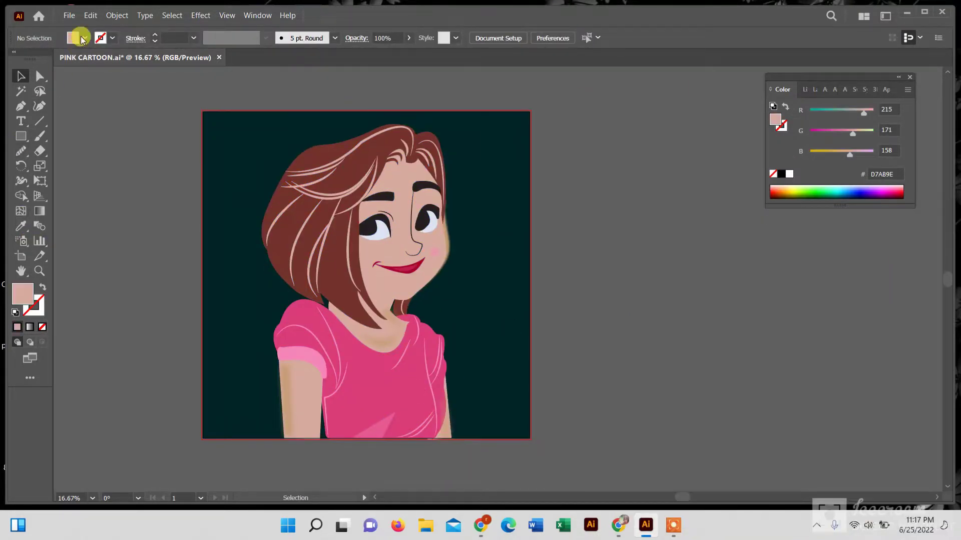
- Save as 'PINK CARTOON final'.ai in F:\ILLUSTRATION CHARACTER with default Illustrator options
click(68, 17)
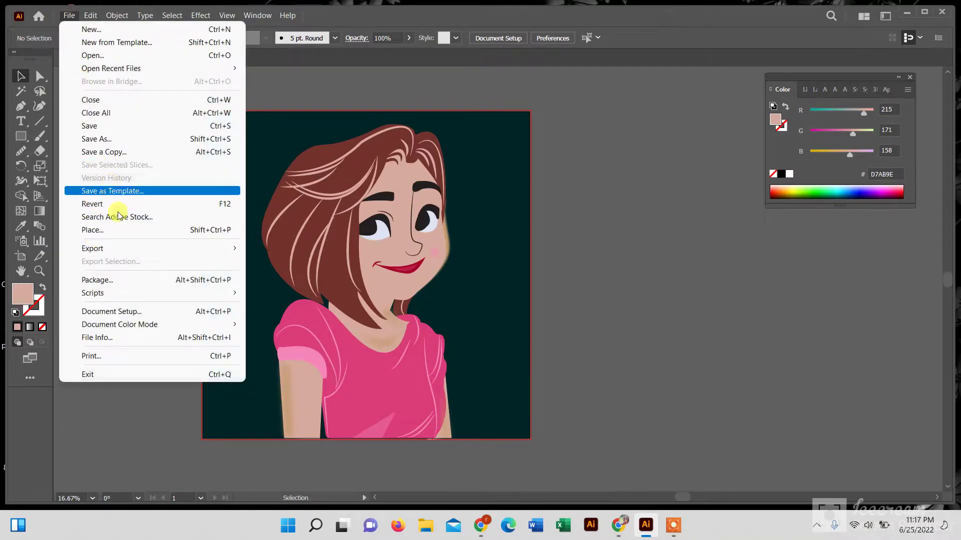
click(117, 139)
text(PINK CARTOON final)
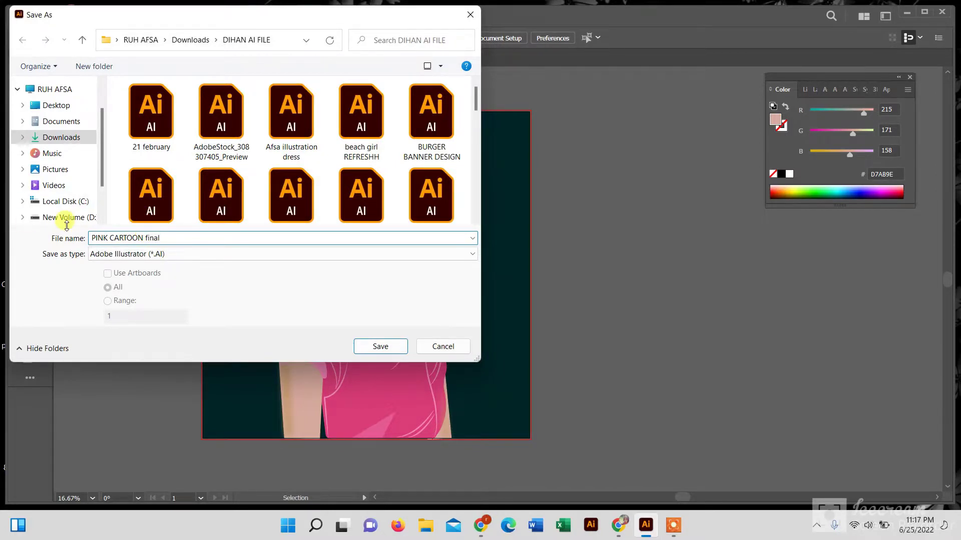
scroll(64, 215, down, 1)
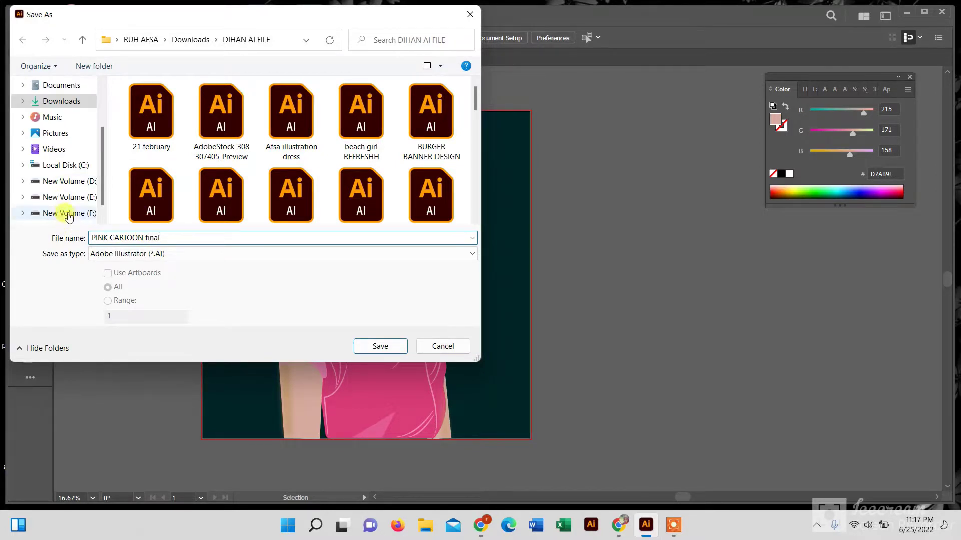
click(64, 213)
double_click(291, 150)
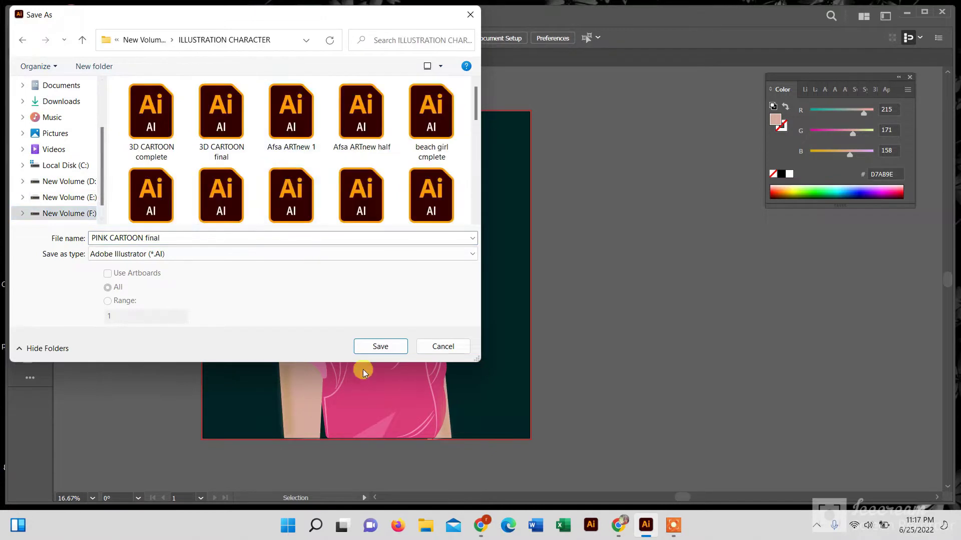
click(378, 345)
click(549, 434)
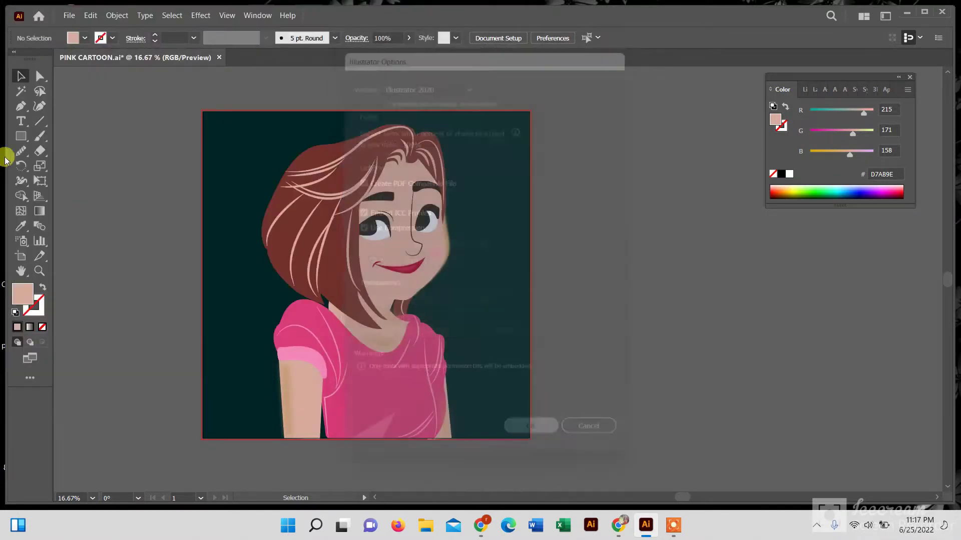
- Export PINK-CARTOON-final as a 2000 px, quality-100 JPEG to the Desktop via Save for Web
click(69, 15)
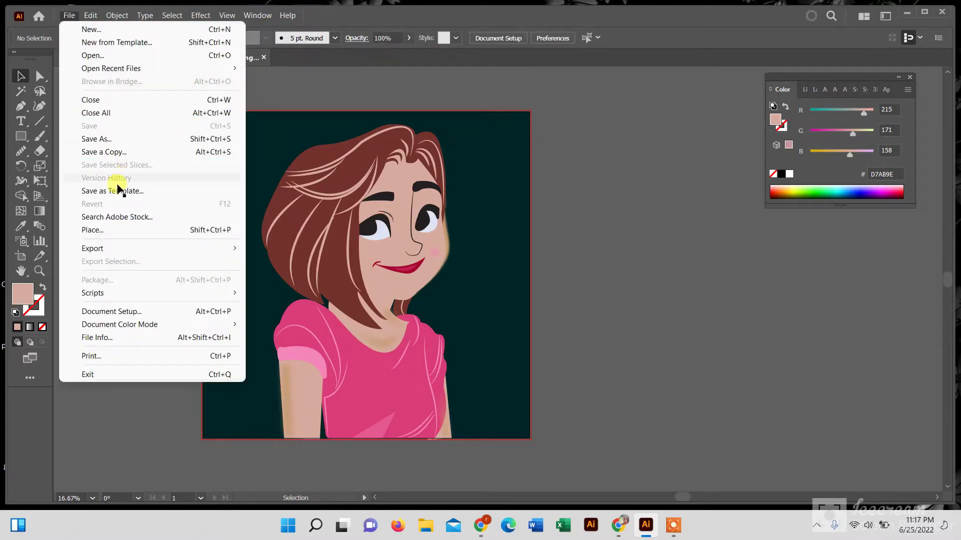
mouse_move(92, 248)
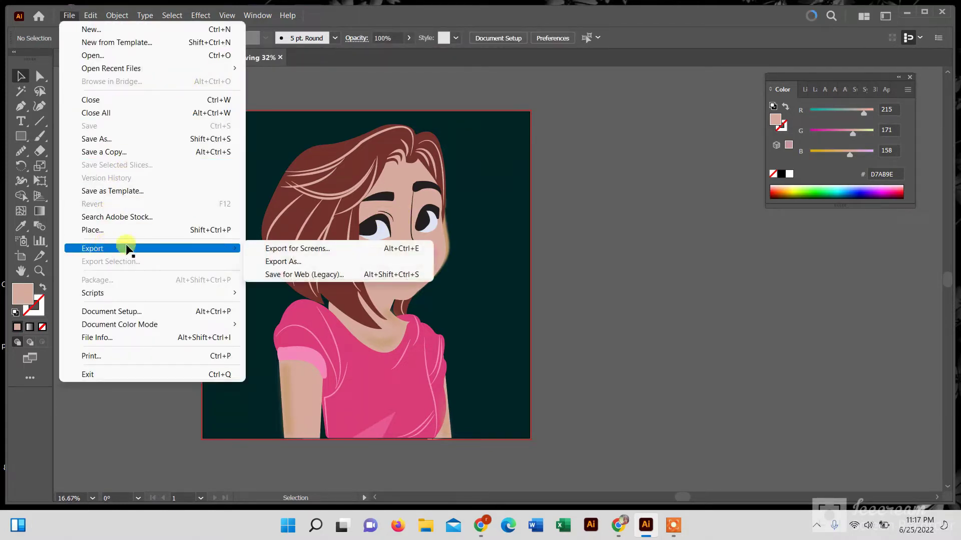
click(371, 275)
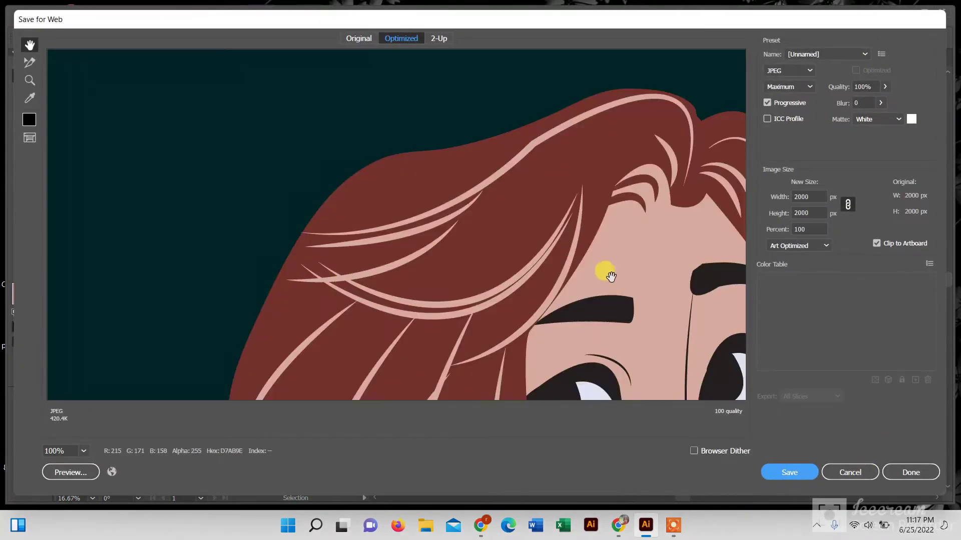
drag(611, 276, 407, 208)
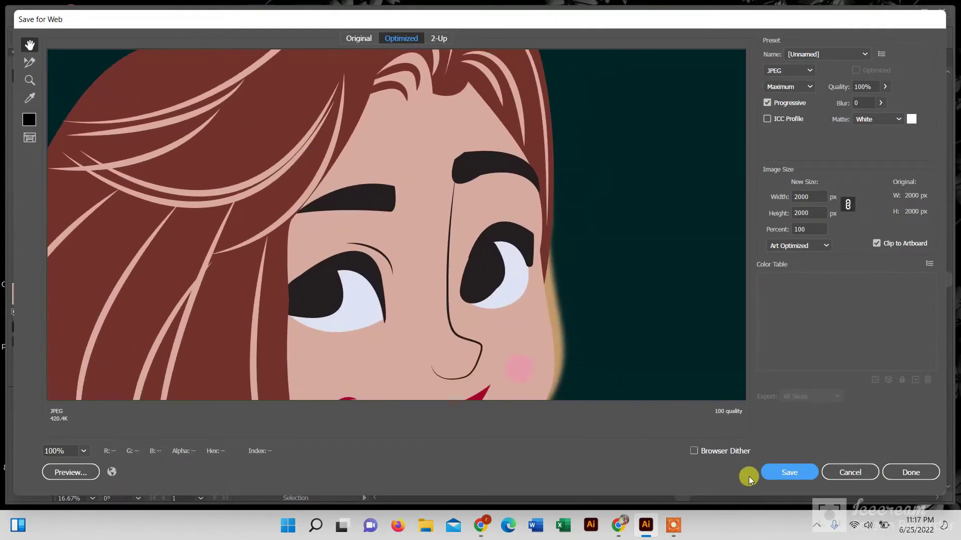
click(778, 473)
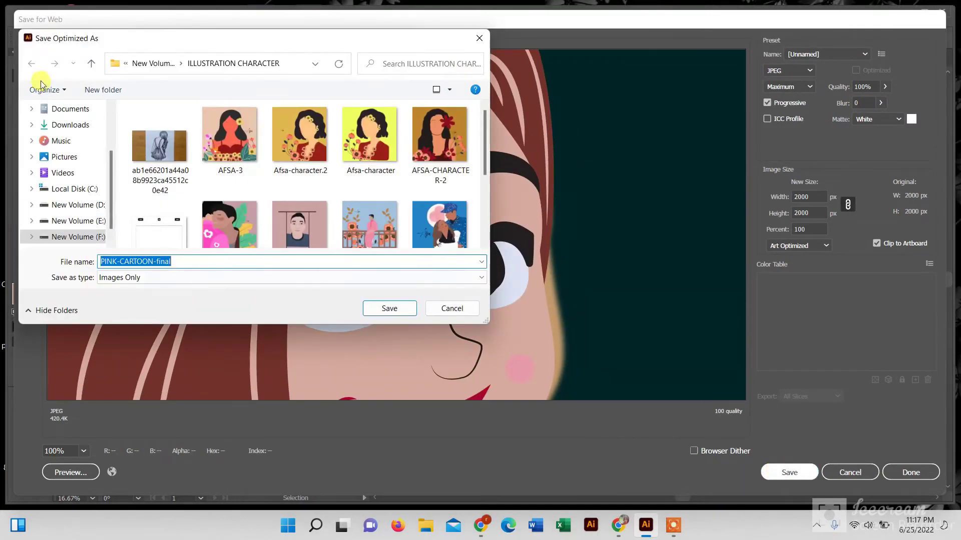
scroll(47, 120, up, 2)
click(64, 129)
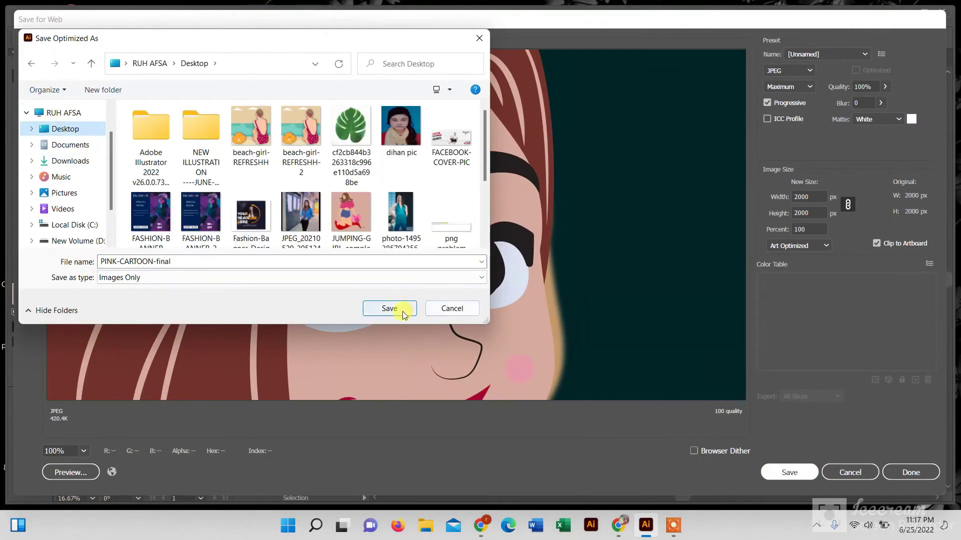
click(389, 308)
scroll(586, 313, down, 1)
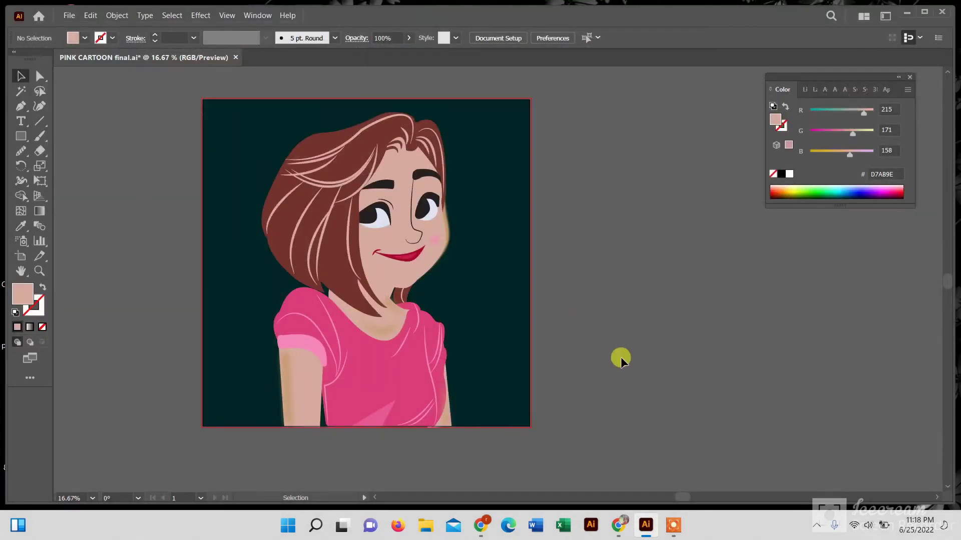
click(680, 518)
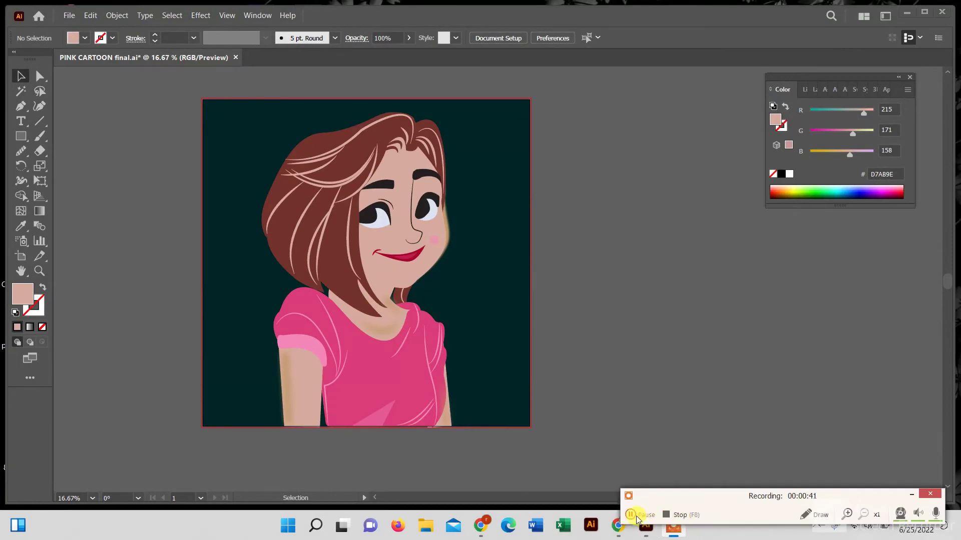